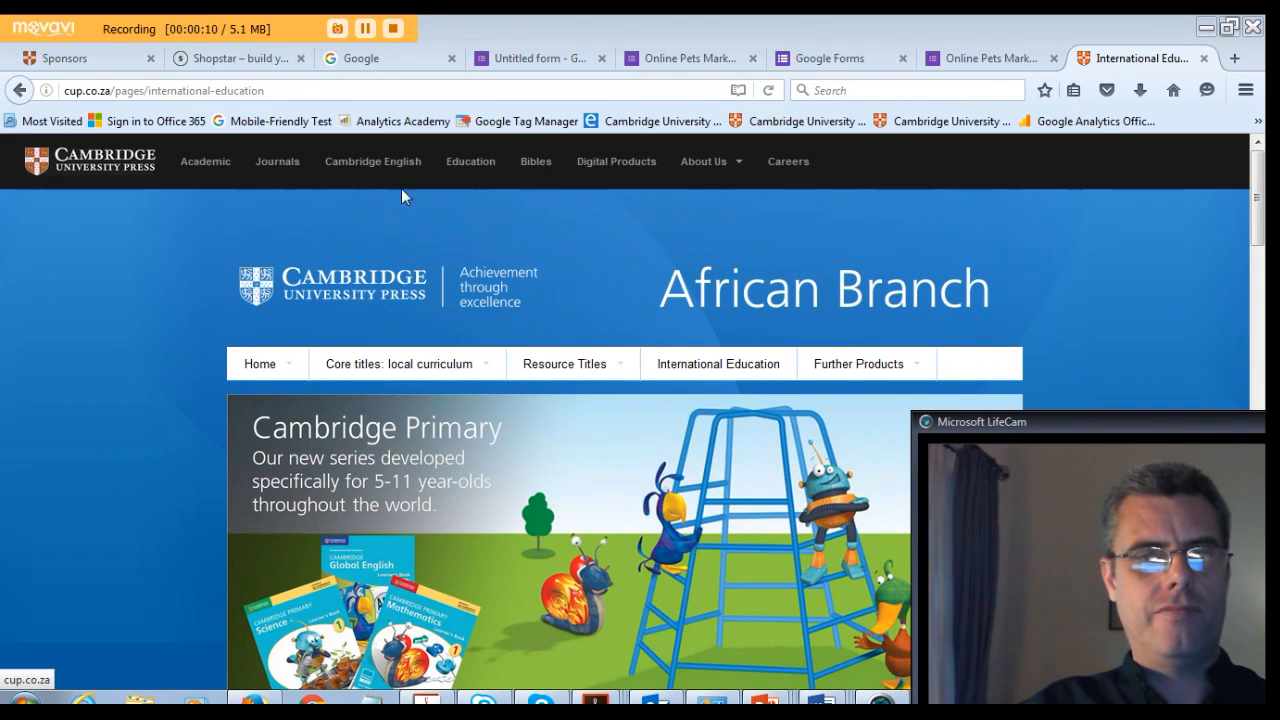
# - Search Google for "google forms"
pyautogui.click(357, 58)
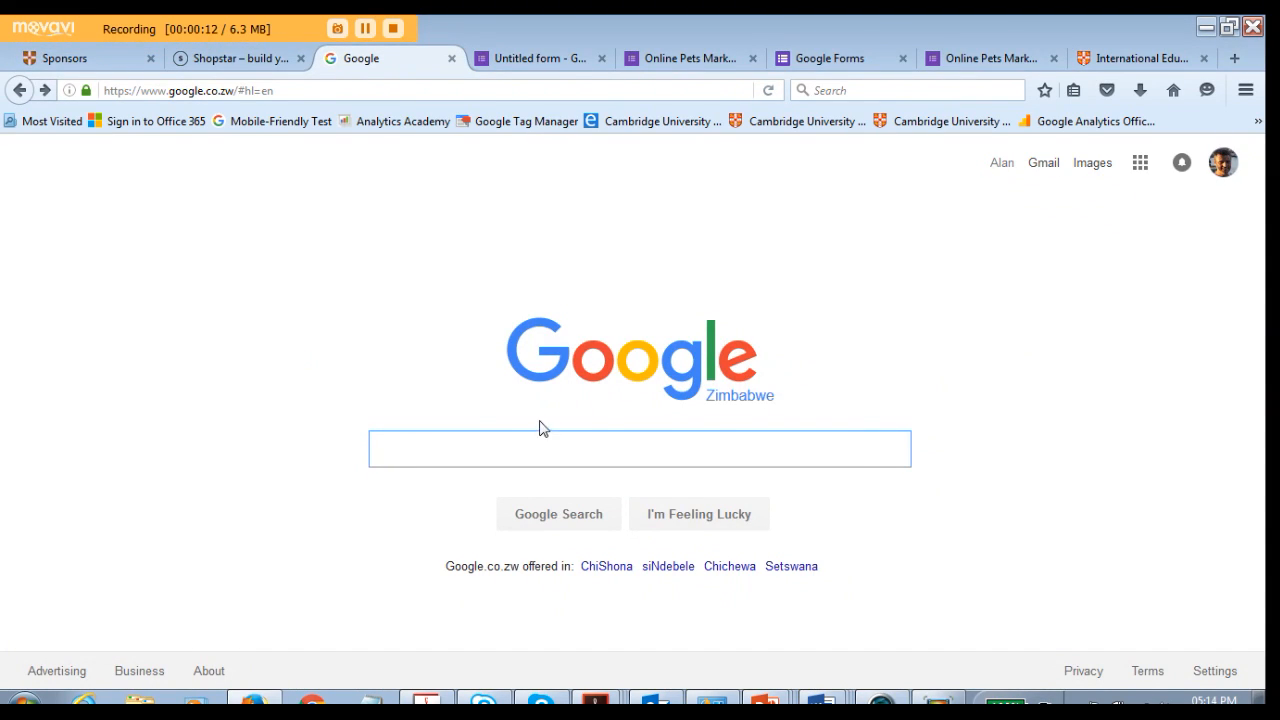
pyautogui.write('go')
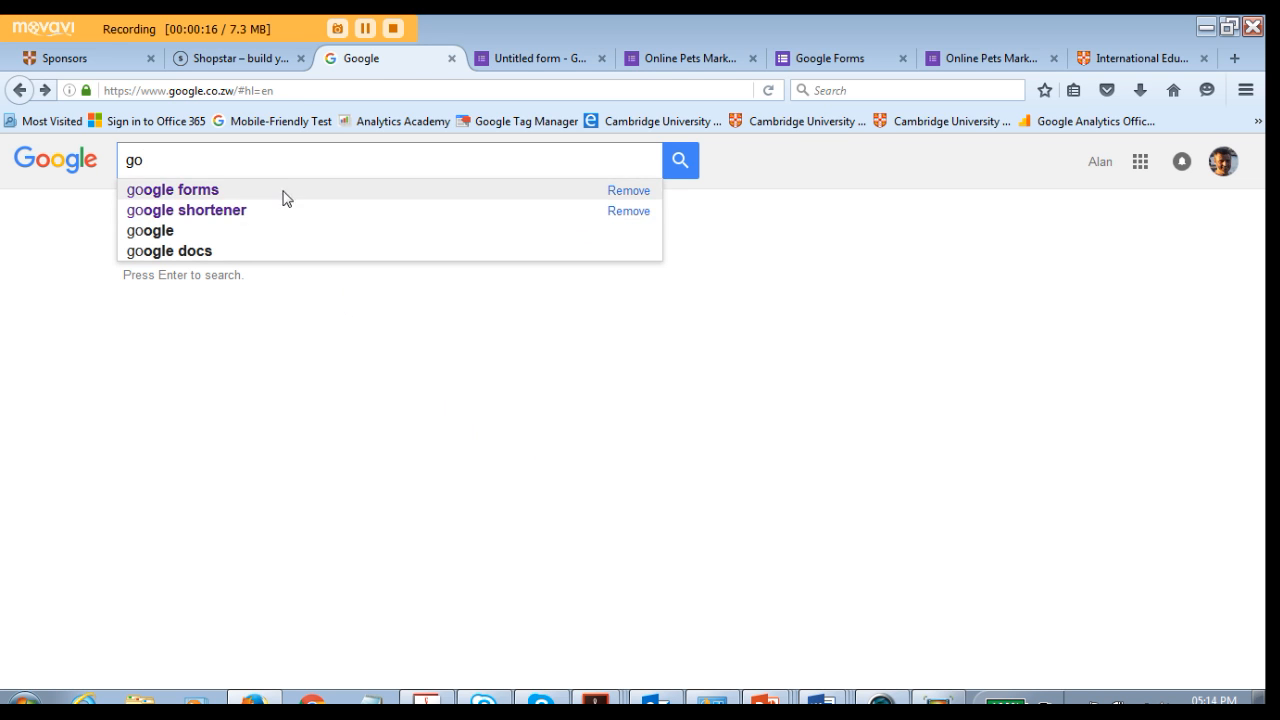
pyautogui.click(246, 191)
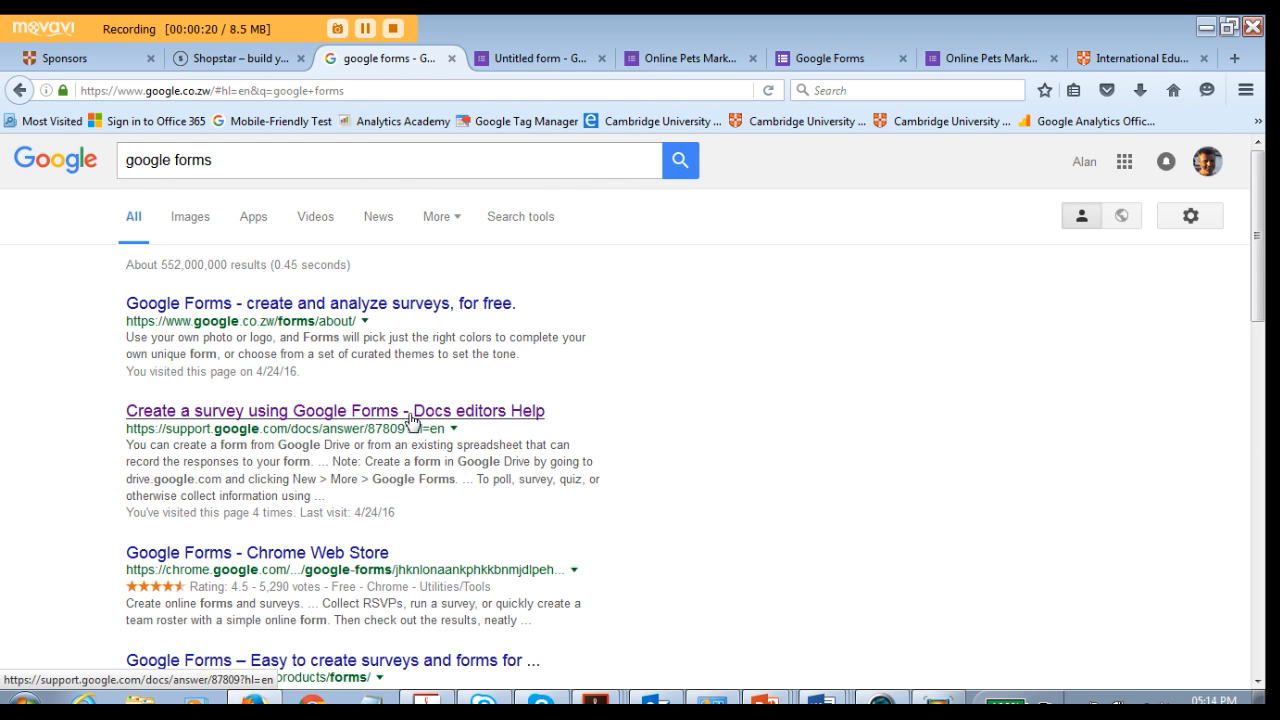
# - Open the Docs editors Help article on creating a survey and follow its link to Google Forms
pyautogui.click(412, 418)
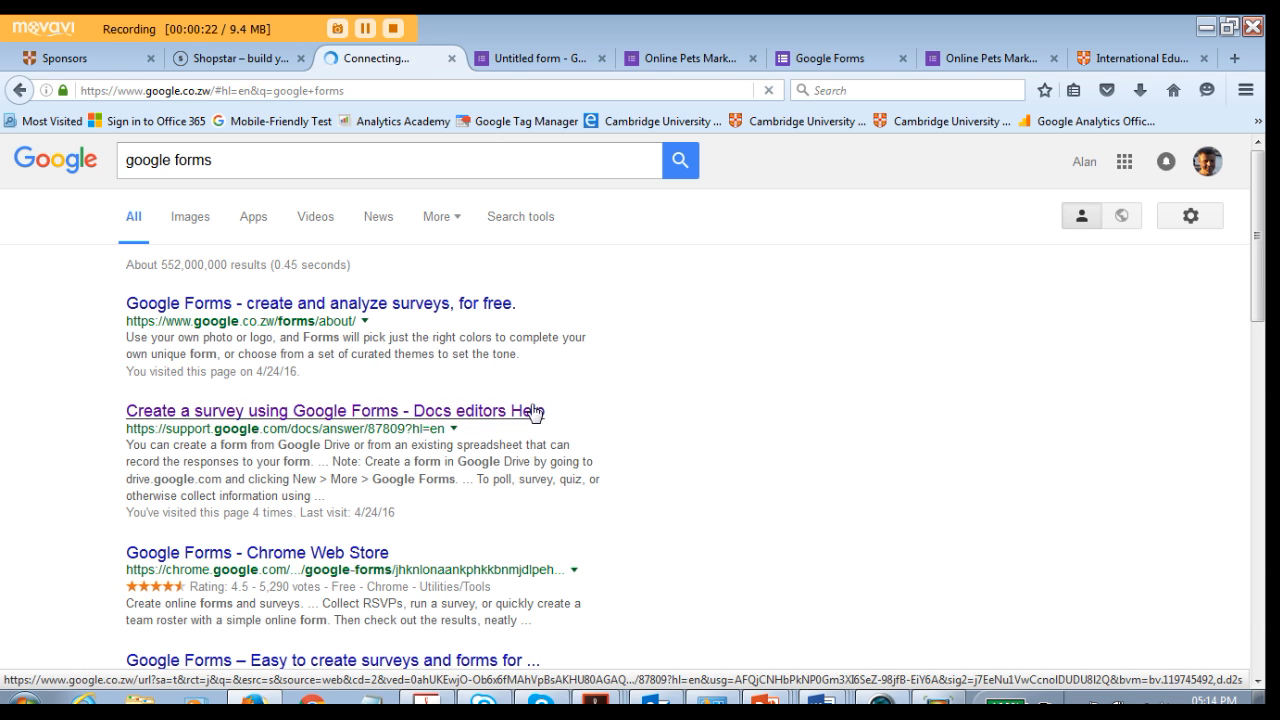
pyautogui.scroll(-2, 521, 404)
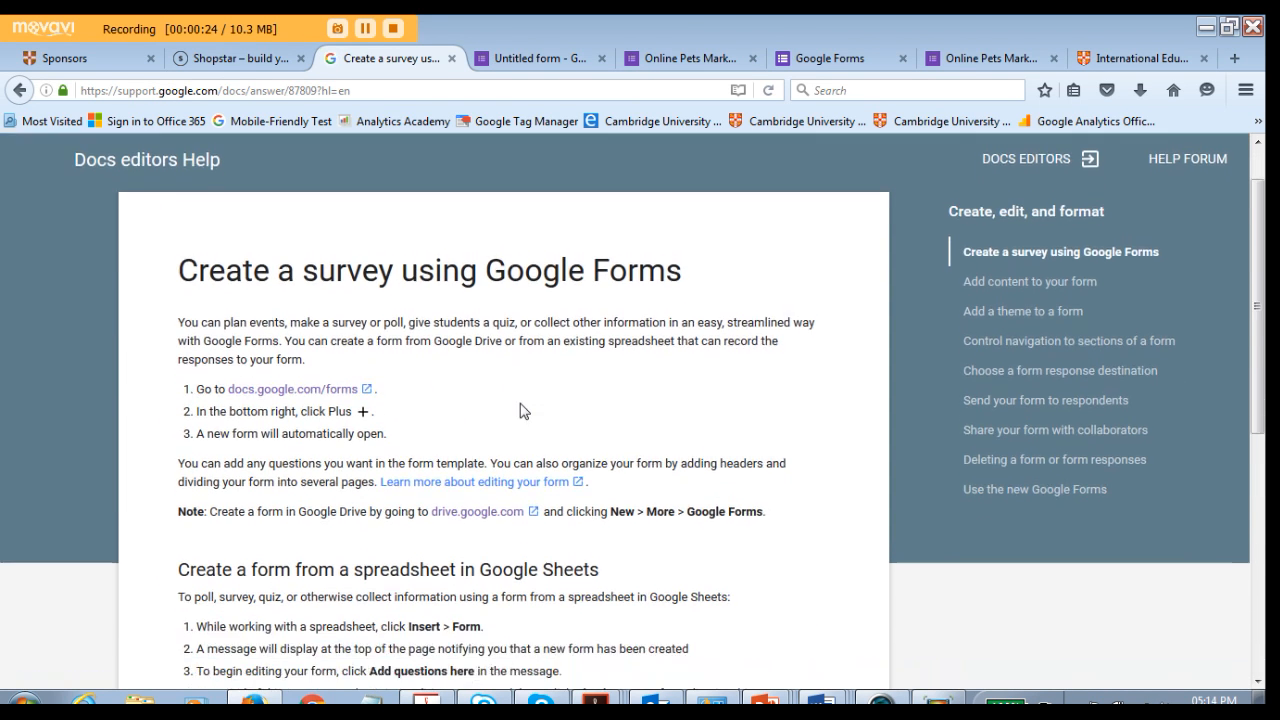
pyautogui.scroll(-5, 425, 340)
pyautogui.scroll(8, 849, 360)
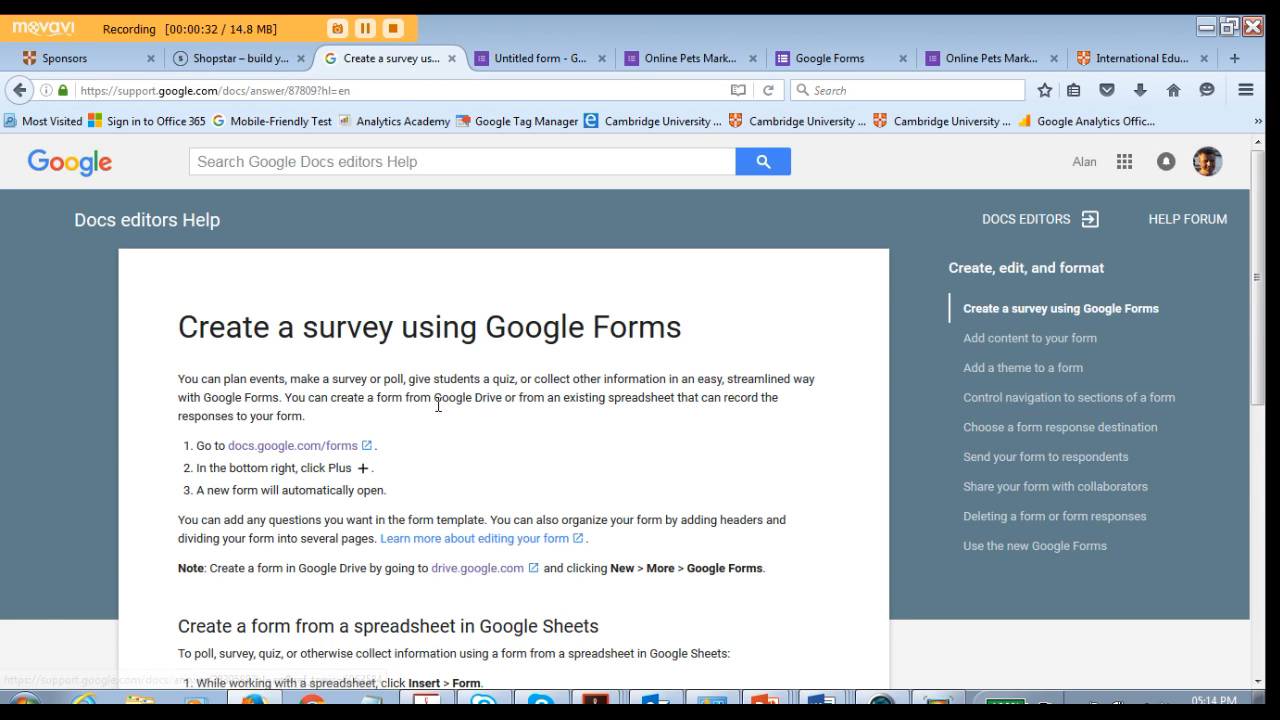
pyautogui.scroll(-2, 551, 423)
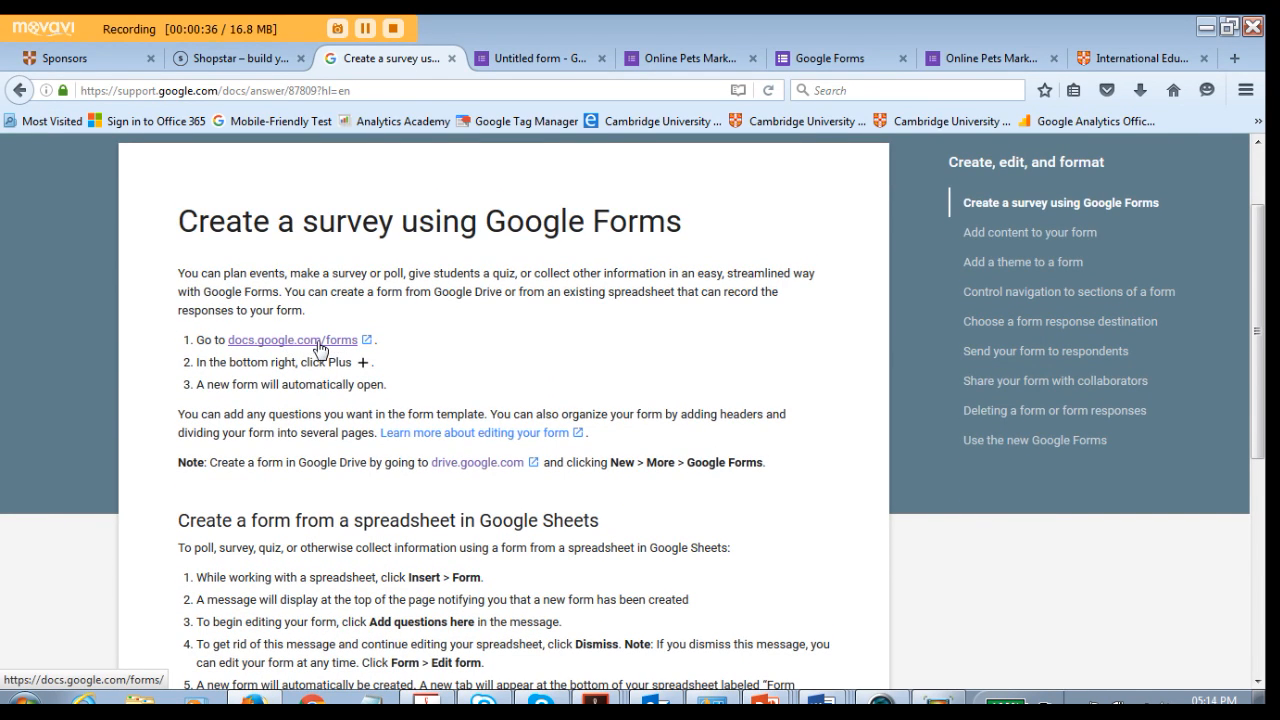
pyautogui.click(319, 340)
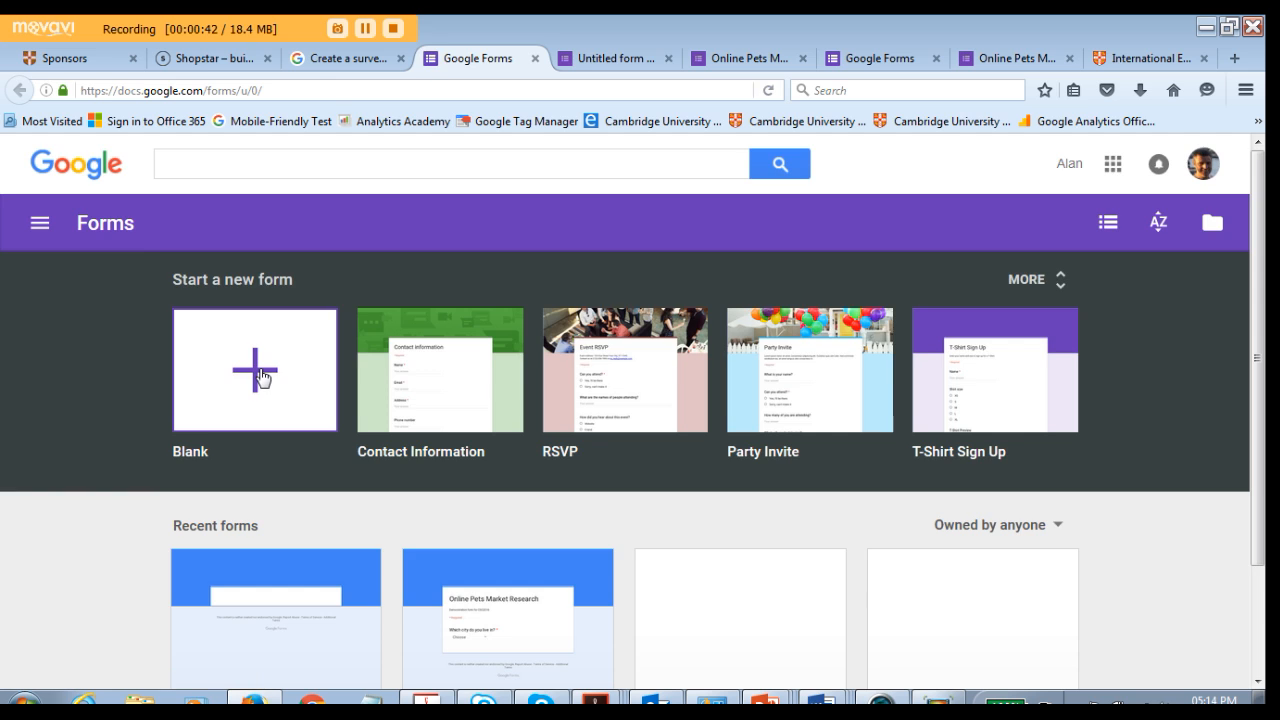
# - Start a new blank form and set its colour theme to blue
pyautogui.click(268, 378)
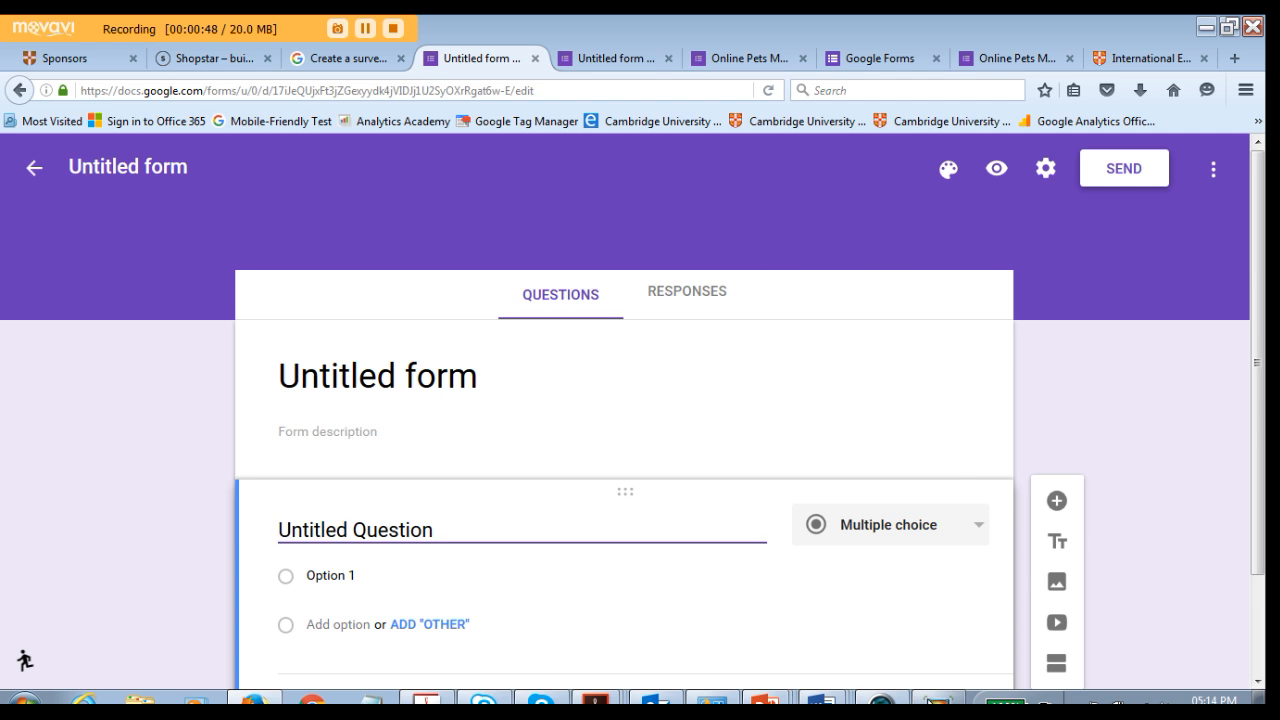
pyautogui.click(364, 29)
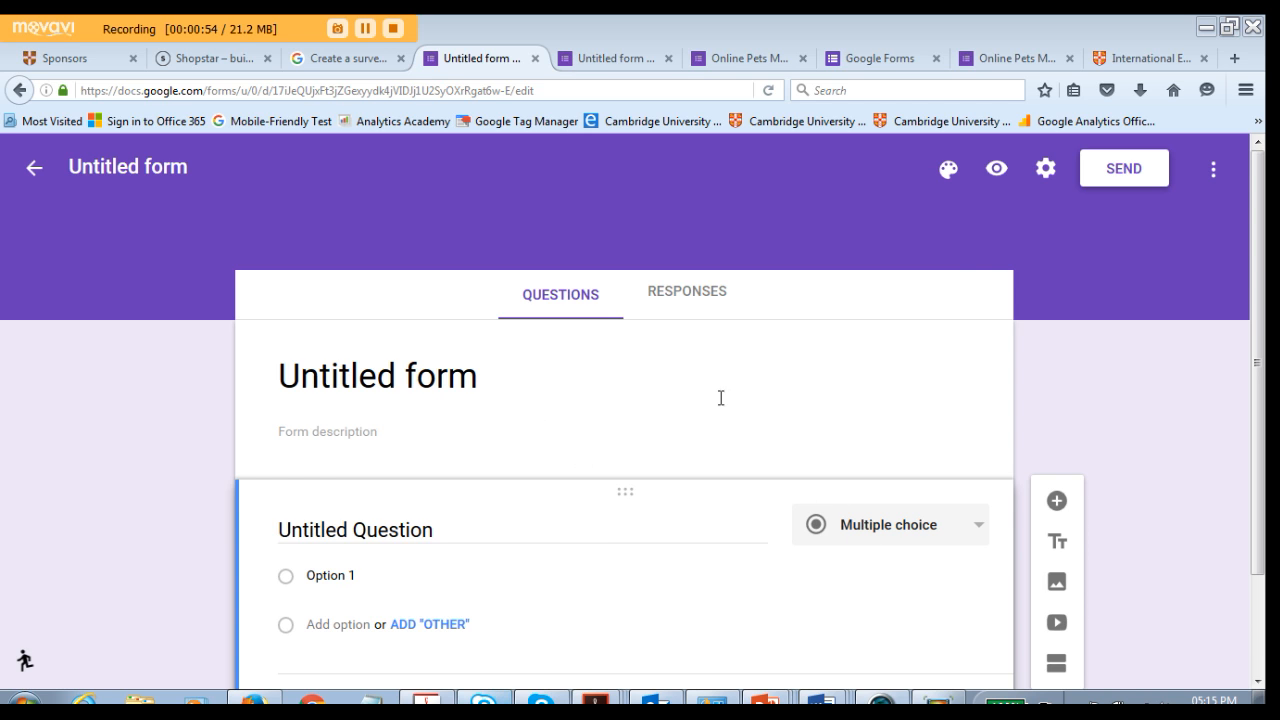
pyautogui.click(948, 170)
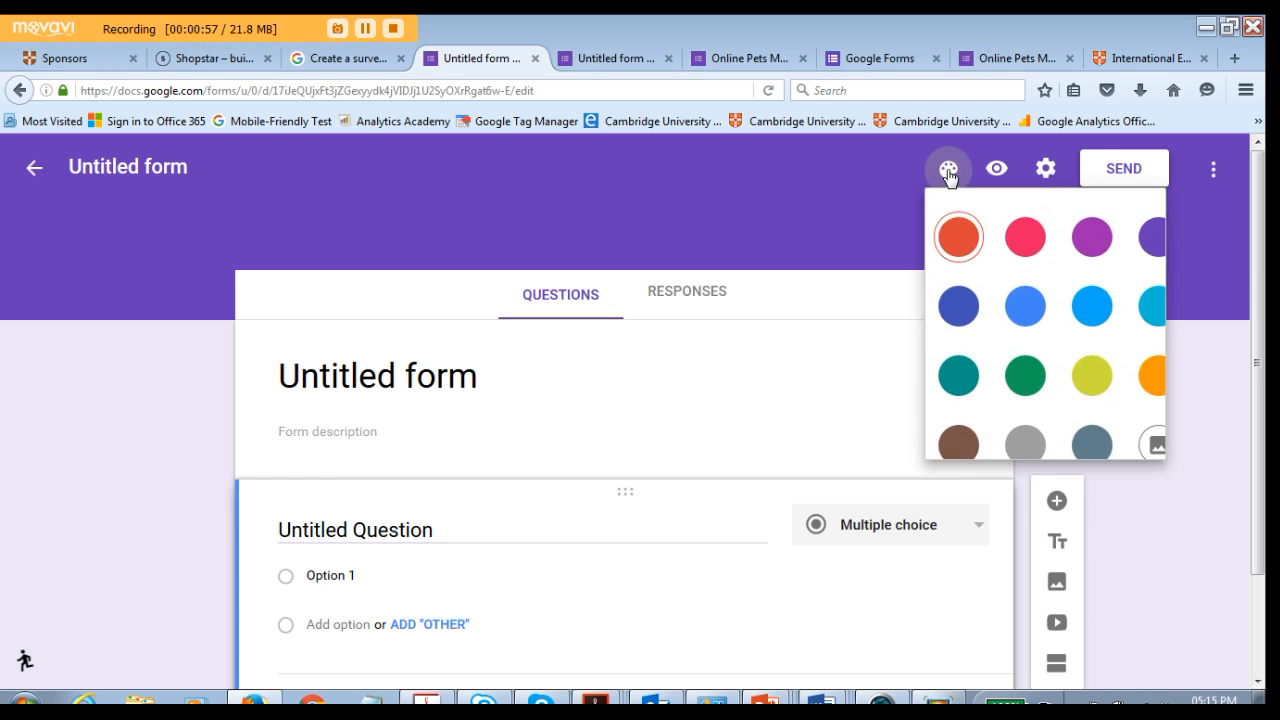
pyautogui.click(1030, 326)
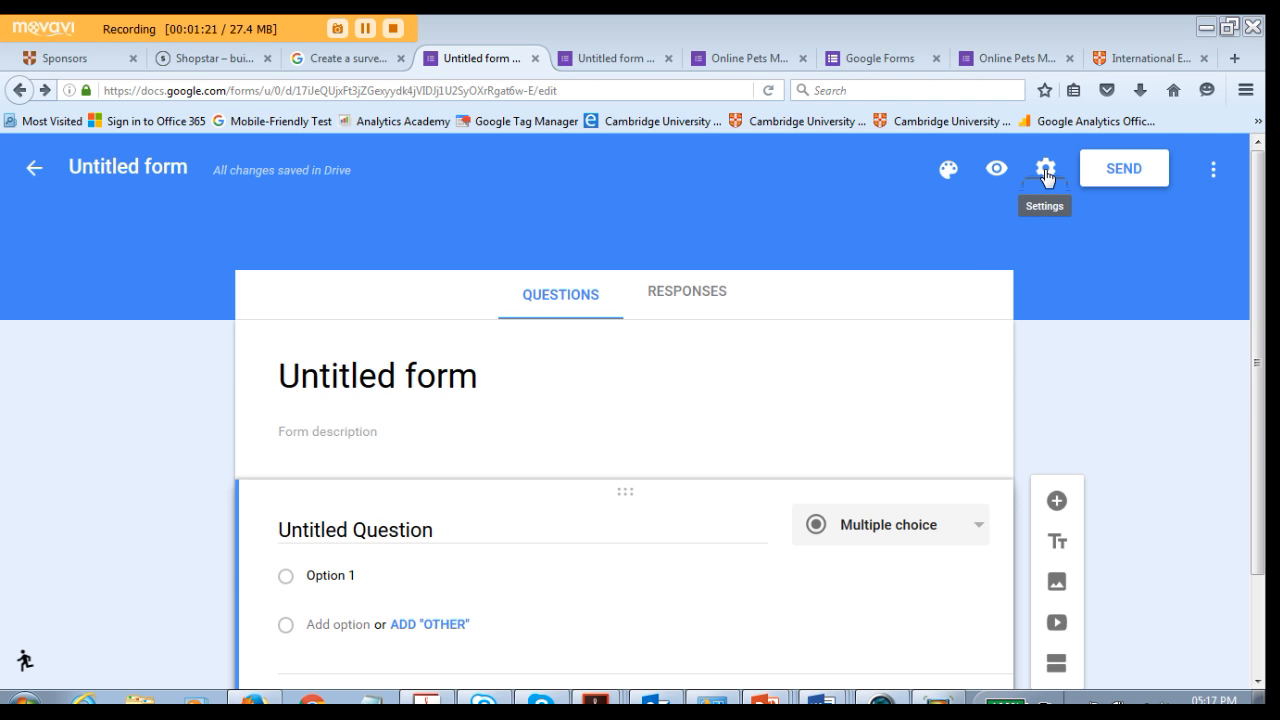
# - In the form settings, restrict respondents to submitting only 1 response
pyautogui.click(1046, 174)
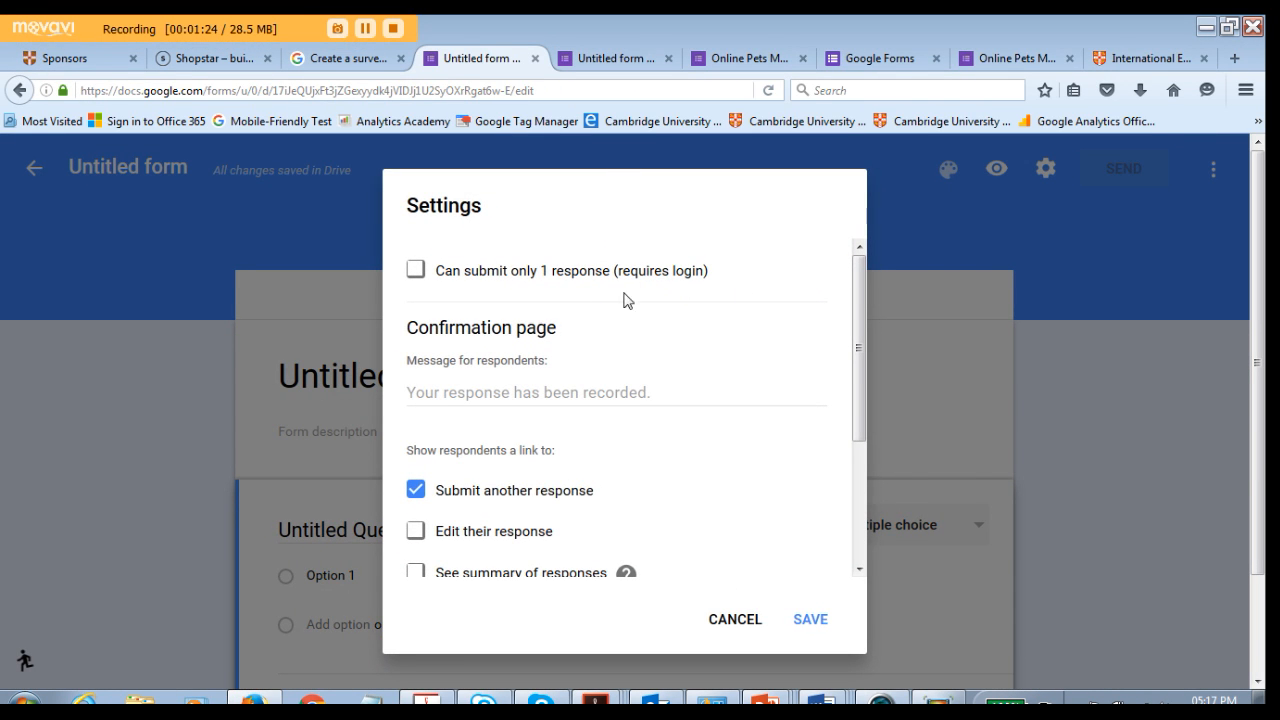
pyautogui.click(415, 270)
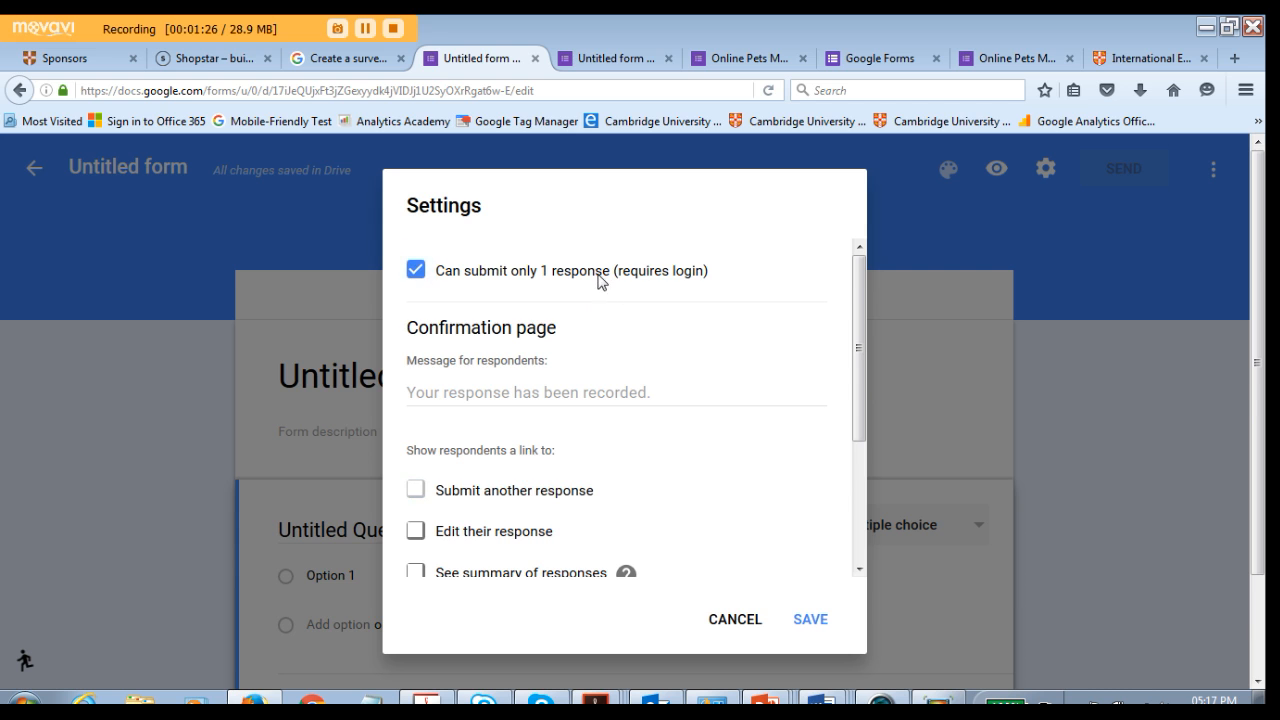
pyautogui.scroll(-1, 646, 288)
pyautogui.scroll(1, 646, 288)
pyautogui.scroll(-2, 600, 383)
pyautogui.scroll(2, 509, 337)
# - Set the confirmation message for respondents to "Thank you" and save the settings
pyautogui.click(437, 391)
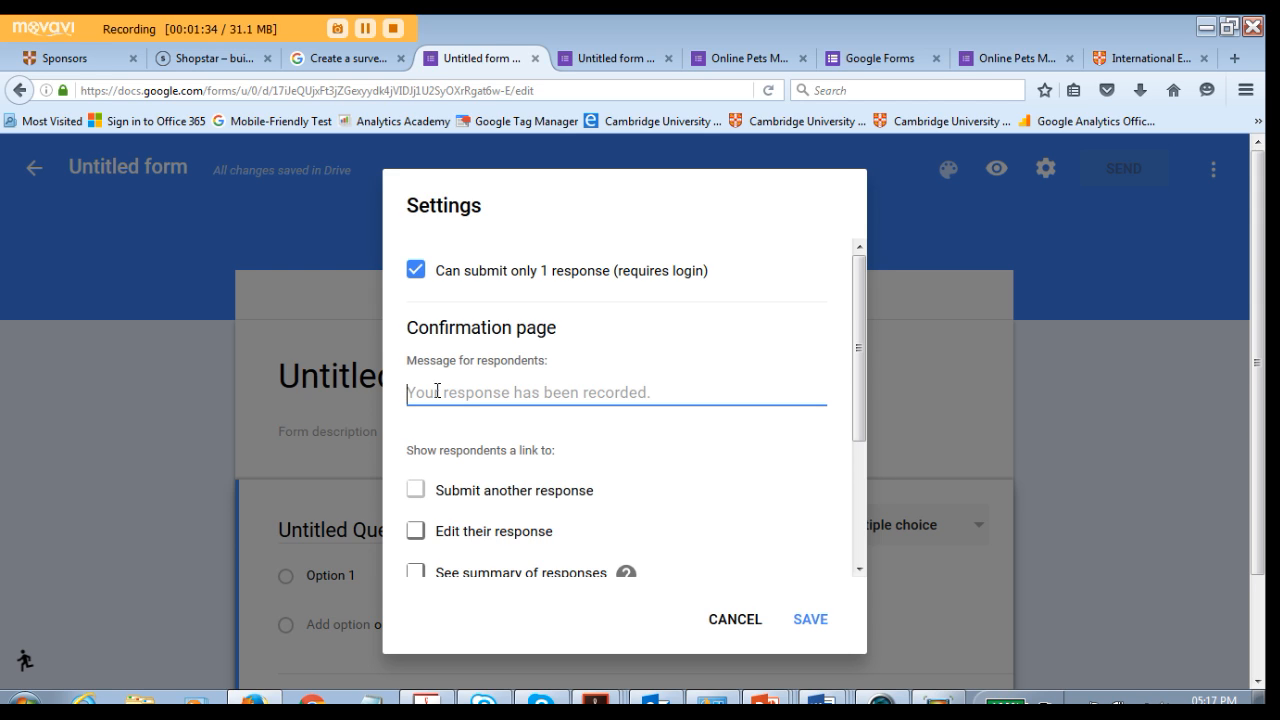
pyautogui.write('Thank you')
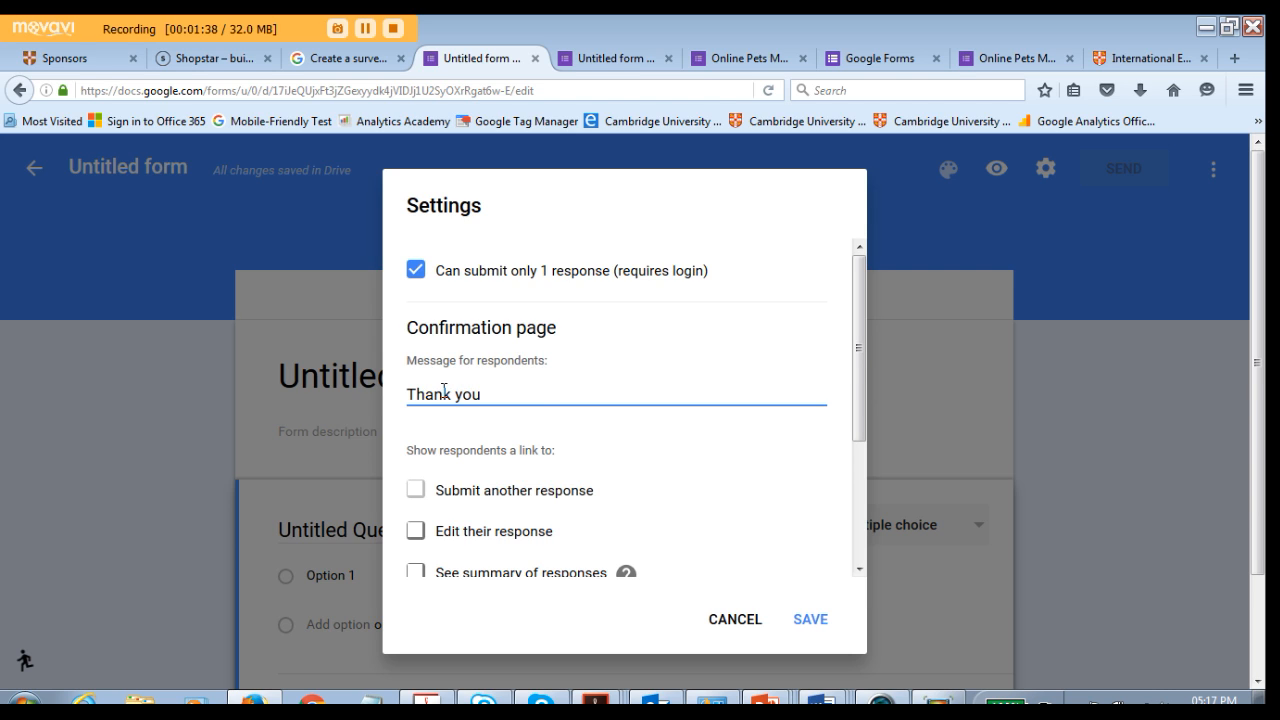
pyautogui.scroll(-1, 492, 427)
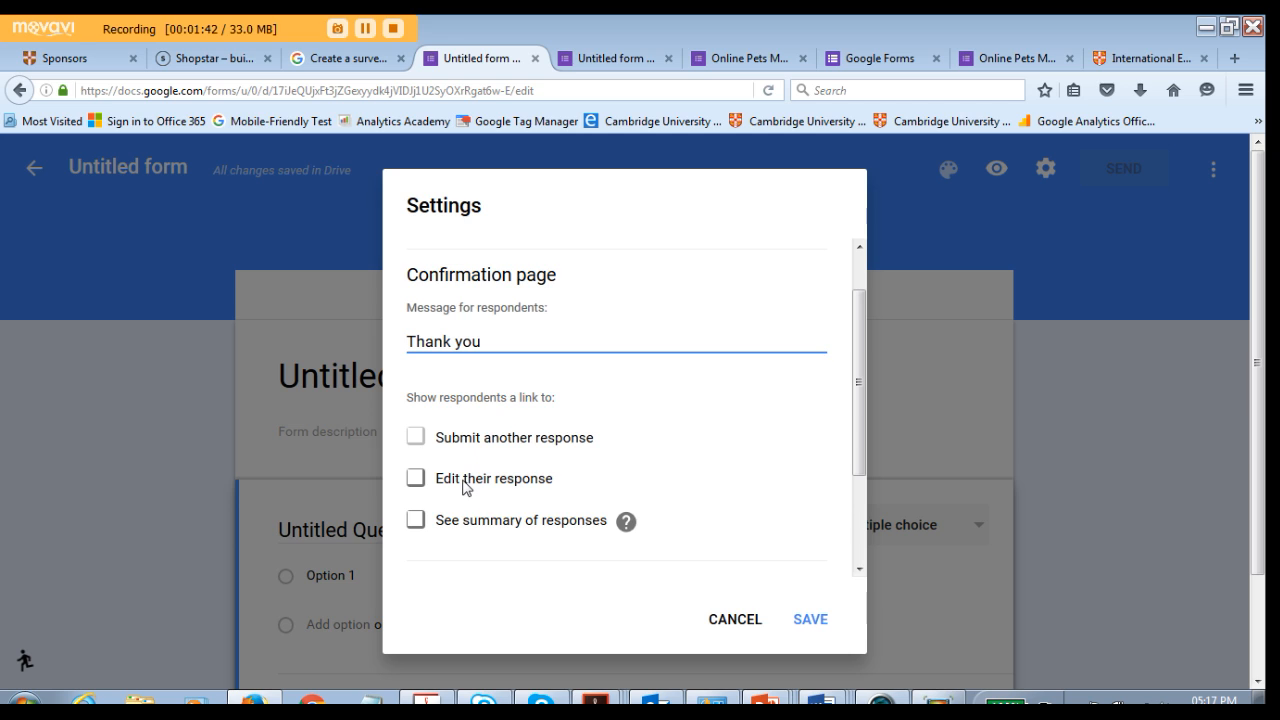
pyautogui.scroll(-1, 466, 487)
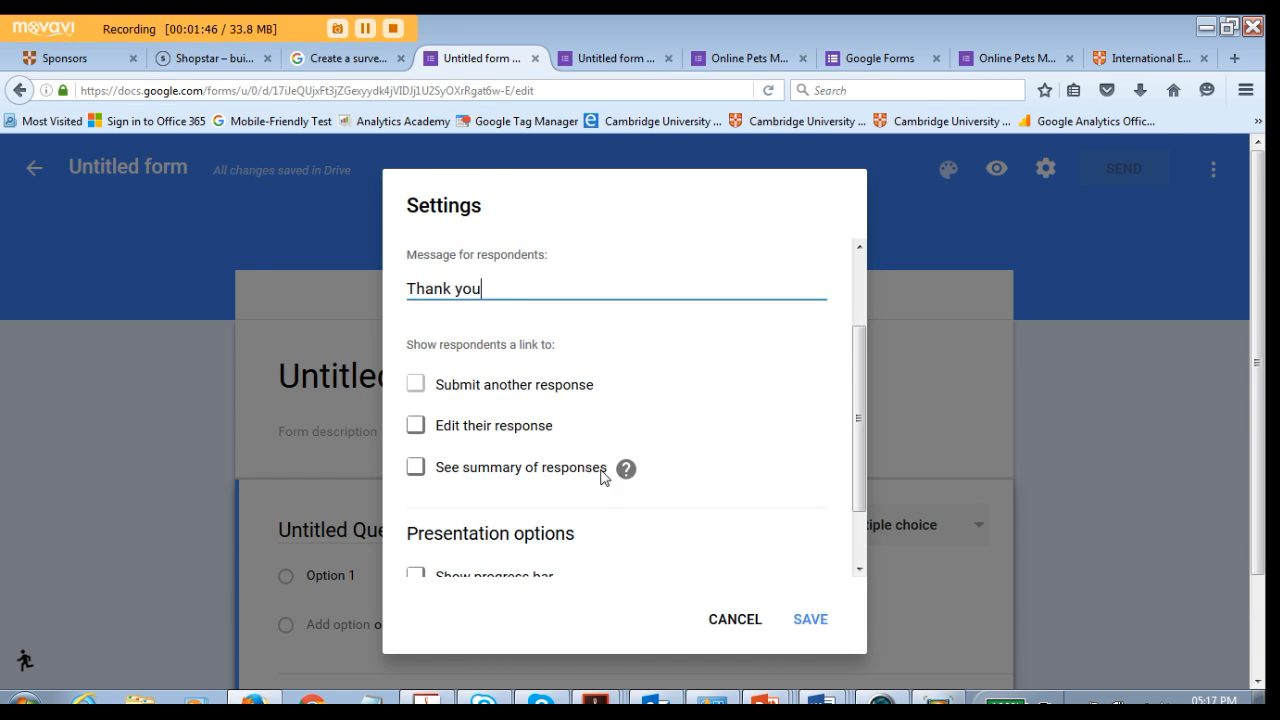
pyautogui.scroll(-2, 524, 468)
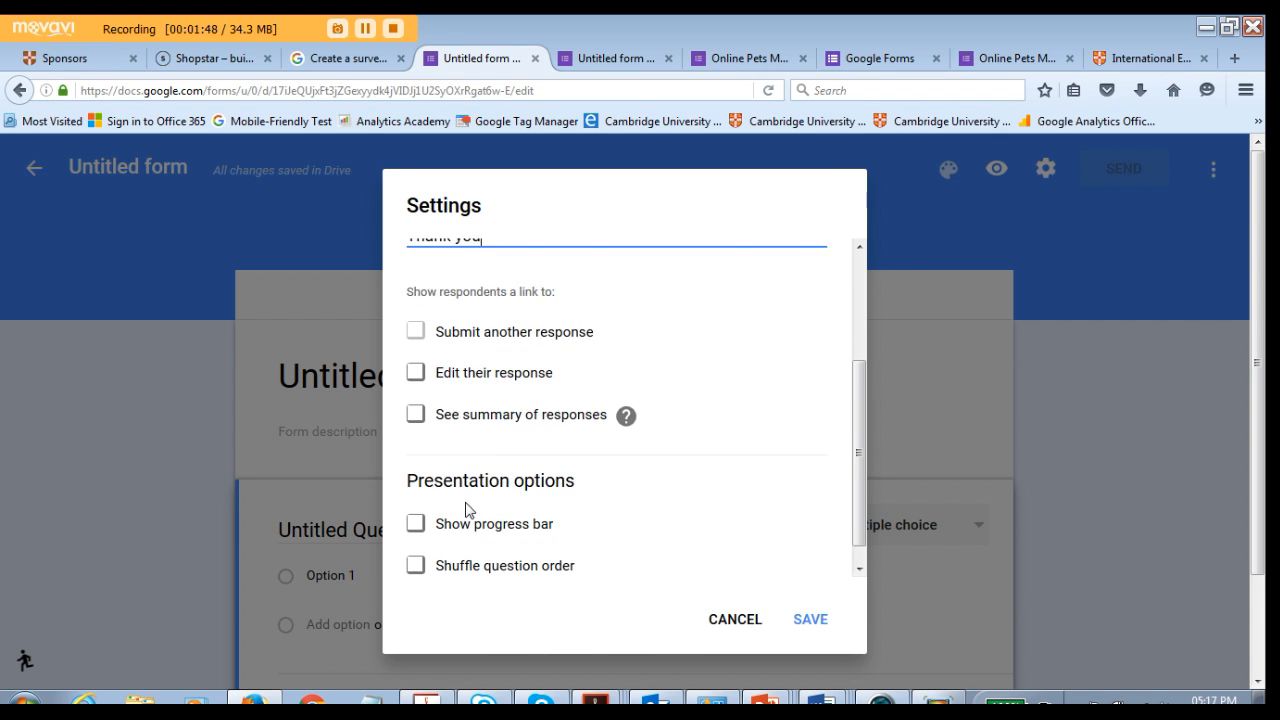
pyautogui.click(416, 503)
pyautogui.click(812, 621)
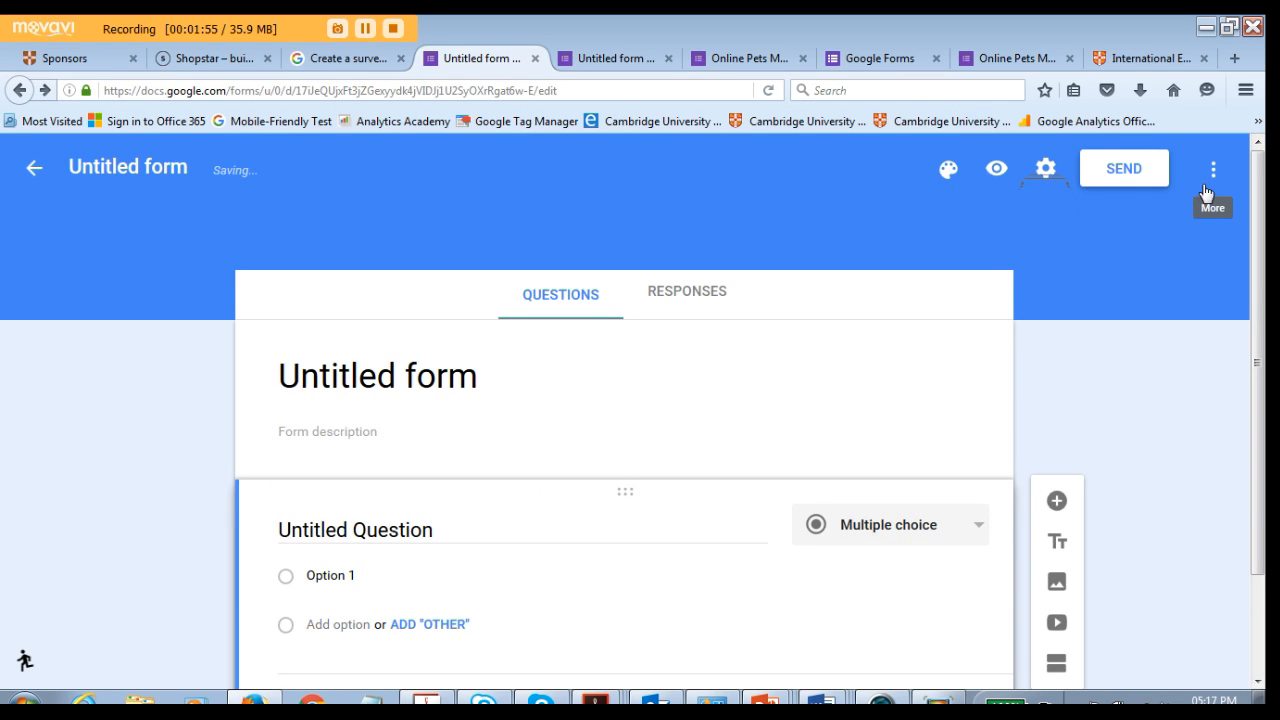
pyautogui.click(1213, 170)
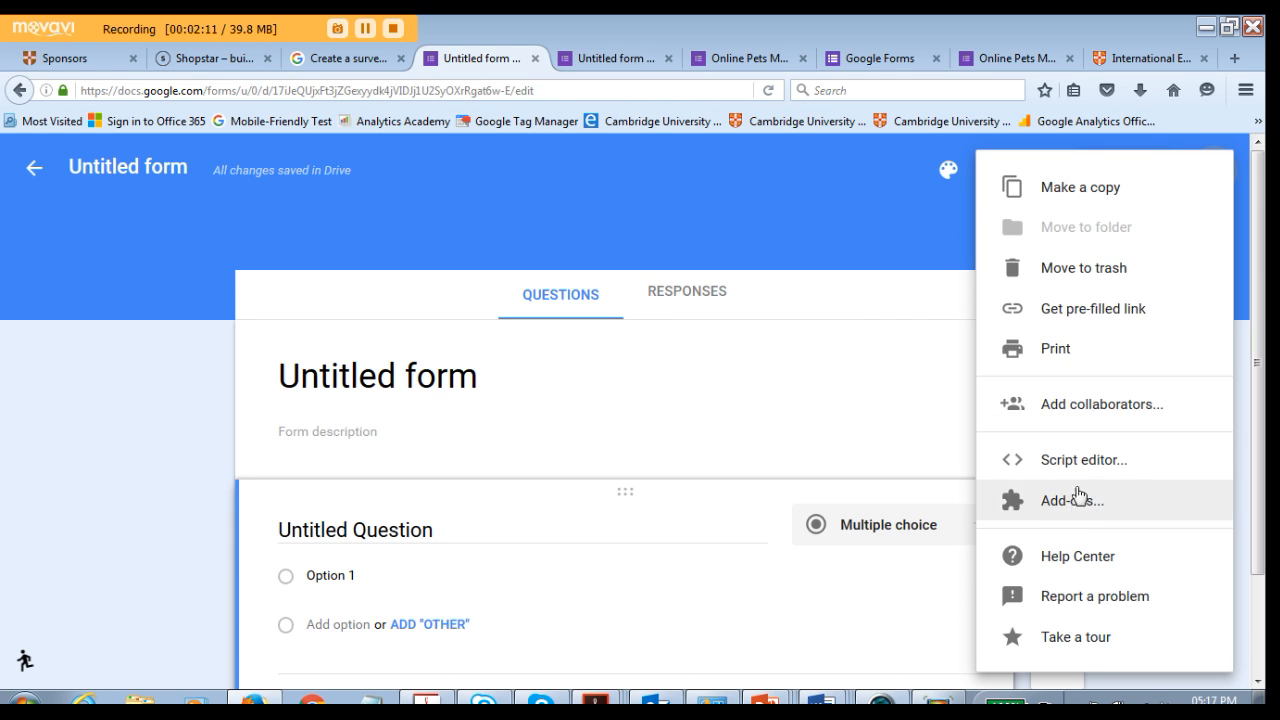
pyautogui.click(862, 170)
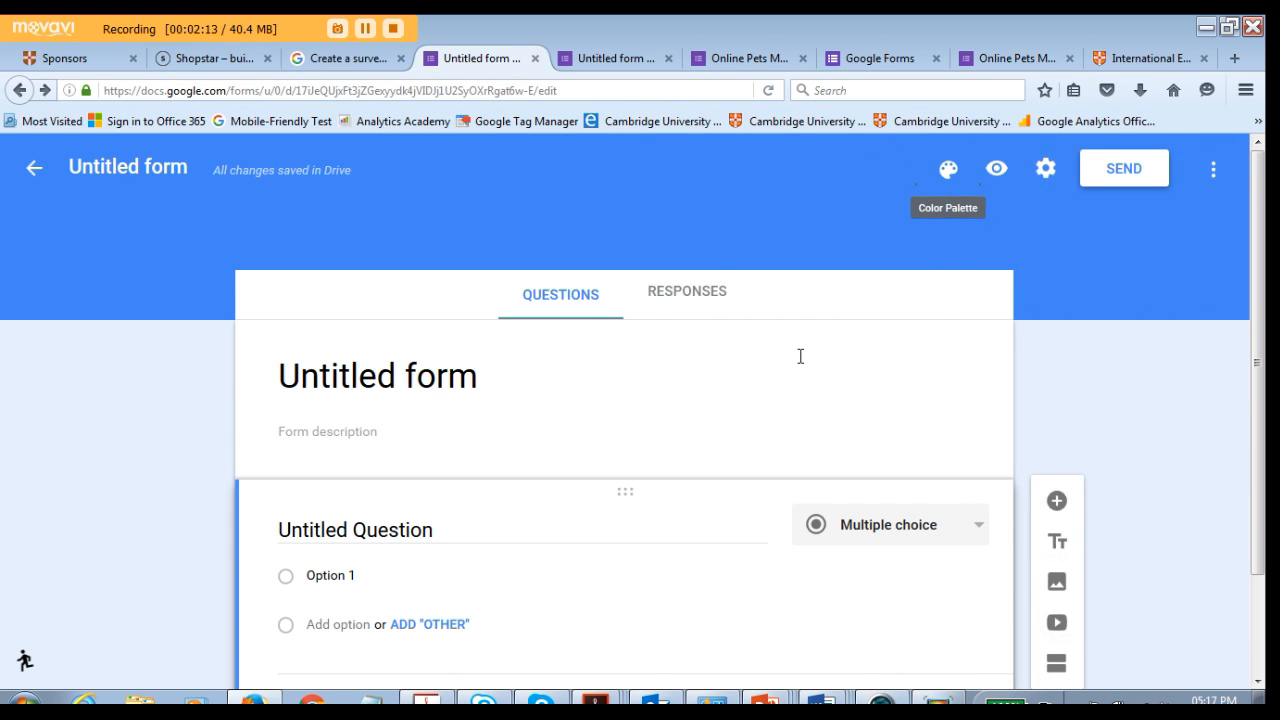
pyautogui.scroll(-2, 714, 272)
pyautogui.scroll(2, 497, 349)
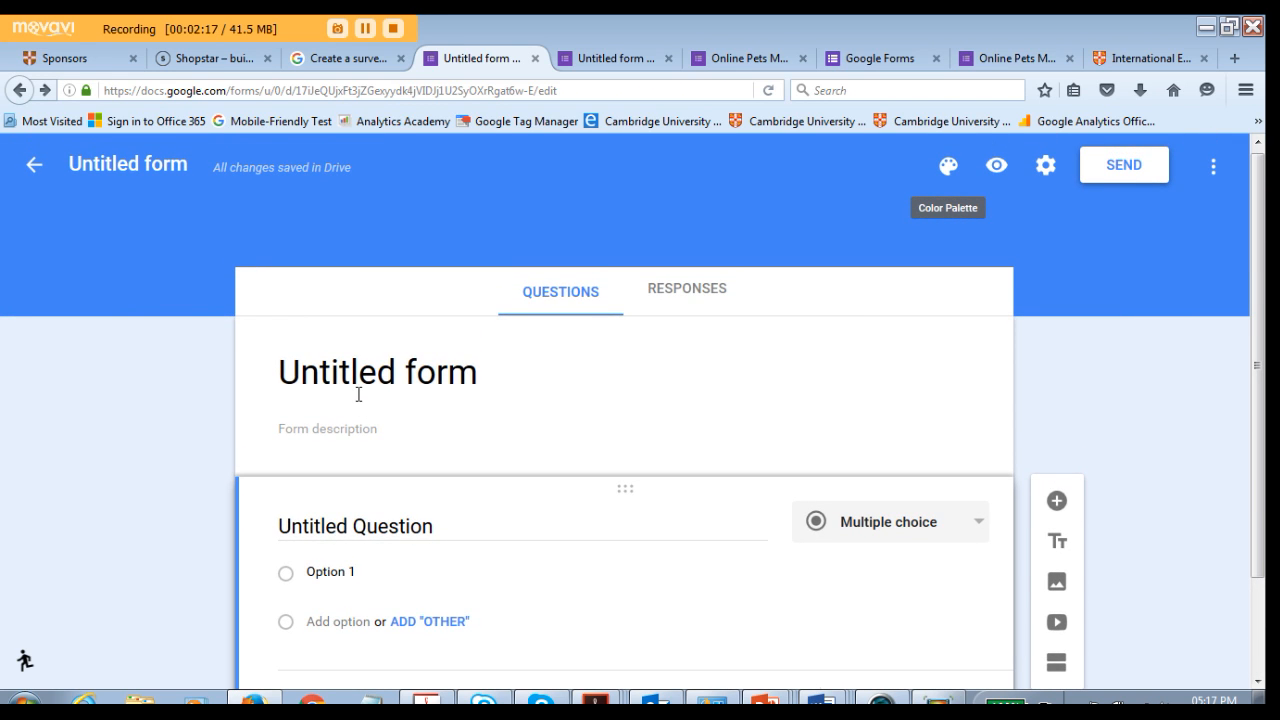
# - Rename the form title to "Where do you live"
pyautogui.click(284, 365)
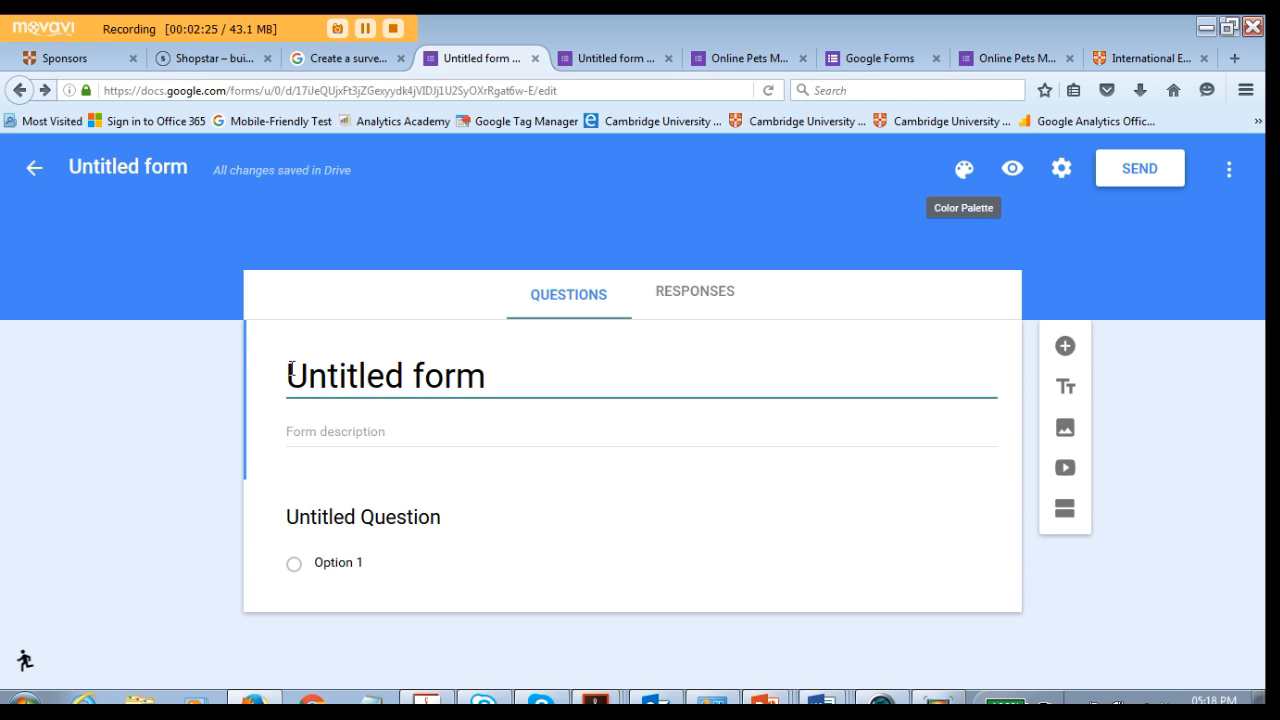
pyautogui.write('Whee')
pyautogui.press('BackSpace')
pyautogui.write('re do you ')
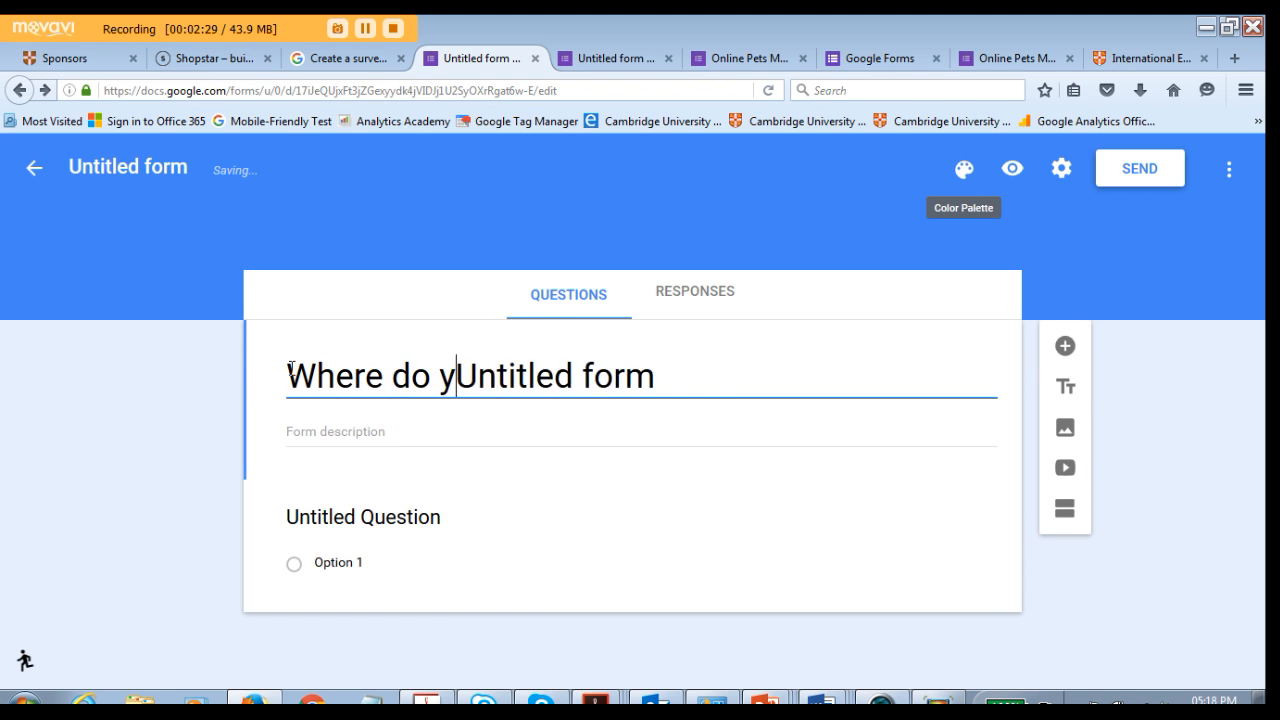
pyautogui.write('live')
pyautogui.press('Delete')
pyautogui.press('Delete')
pyautogui.press('Delete')
pyautogui.press('Delete')
pyautogui.press('Delete')
pyautogui.press('Delete')
pyautogui.press('Delete')
pyautogui.press('Delete')
pyautogui.press('Delete')
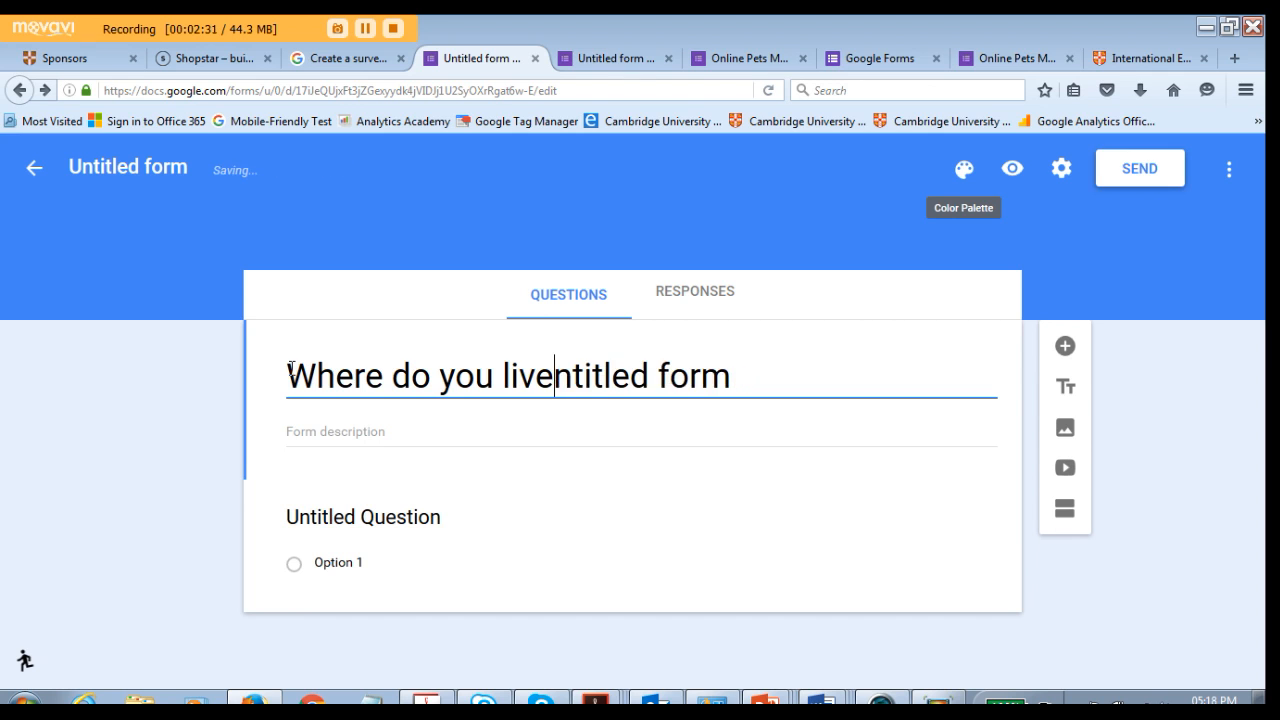
pyautogui.press('Delete')
pyautogui.press('Delete')
pyautogui.press('Delete')
pyautogui.press('Delete')
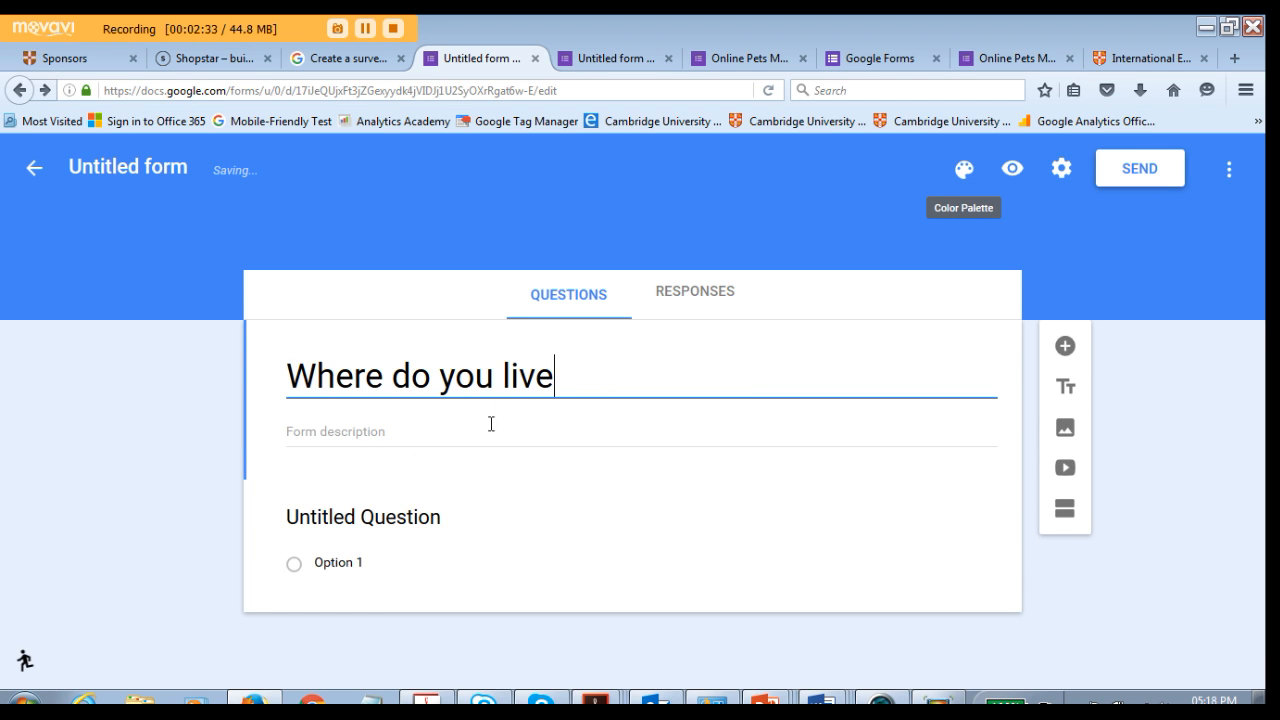
# - Set the first question's text to "Where do you live?"
pyautogui.click(383, 520)
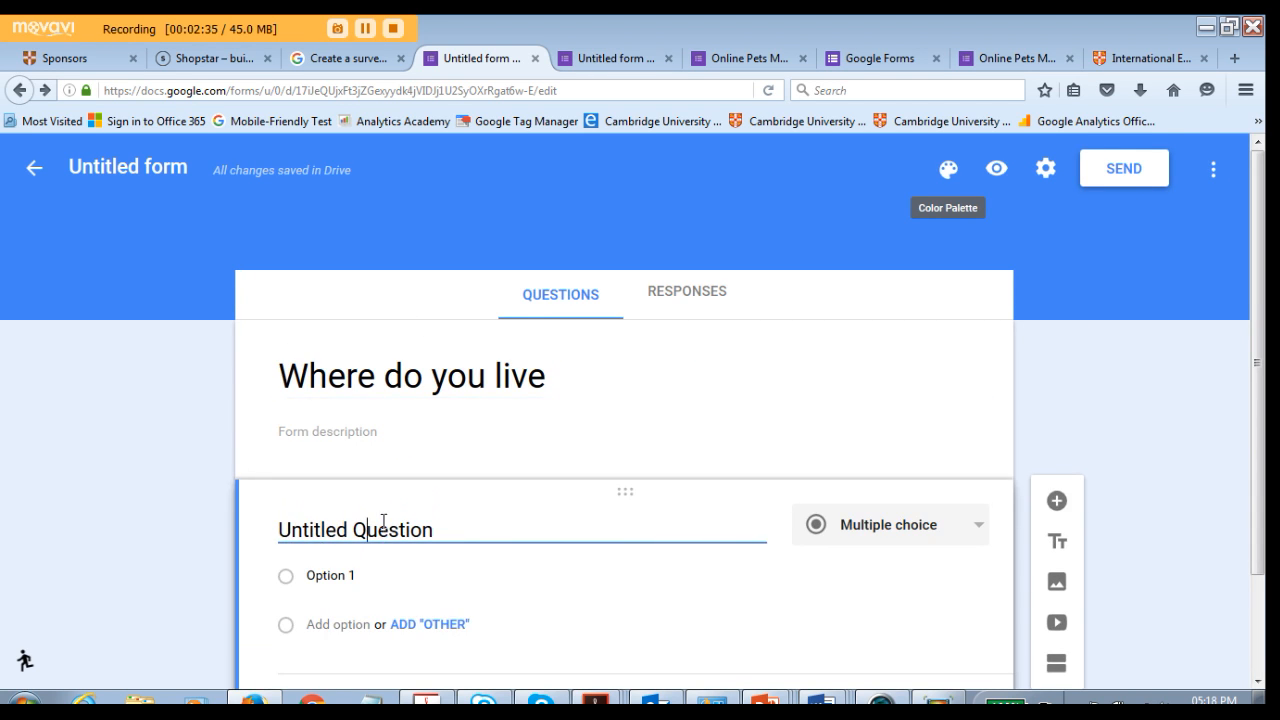
pyautogui.moveTo(446, 416); pyautogui.dragTo(258, 414)
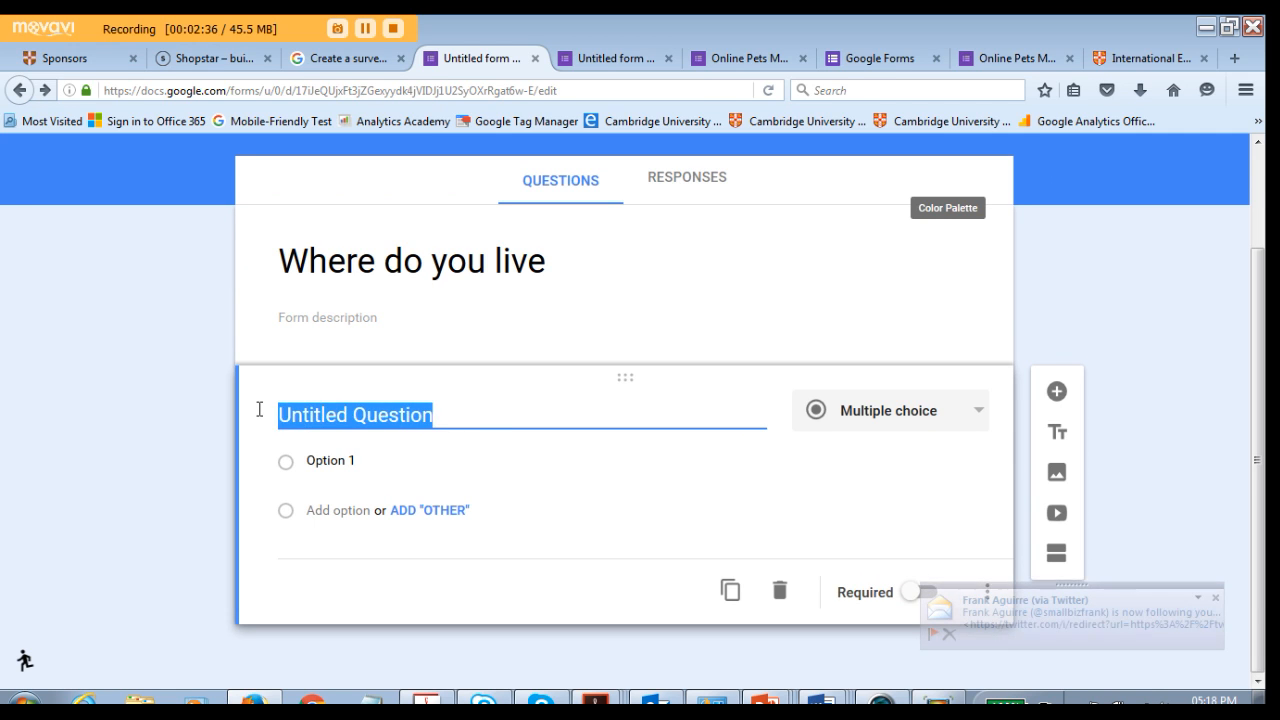
pyautogui.write('Where do you live')
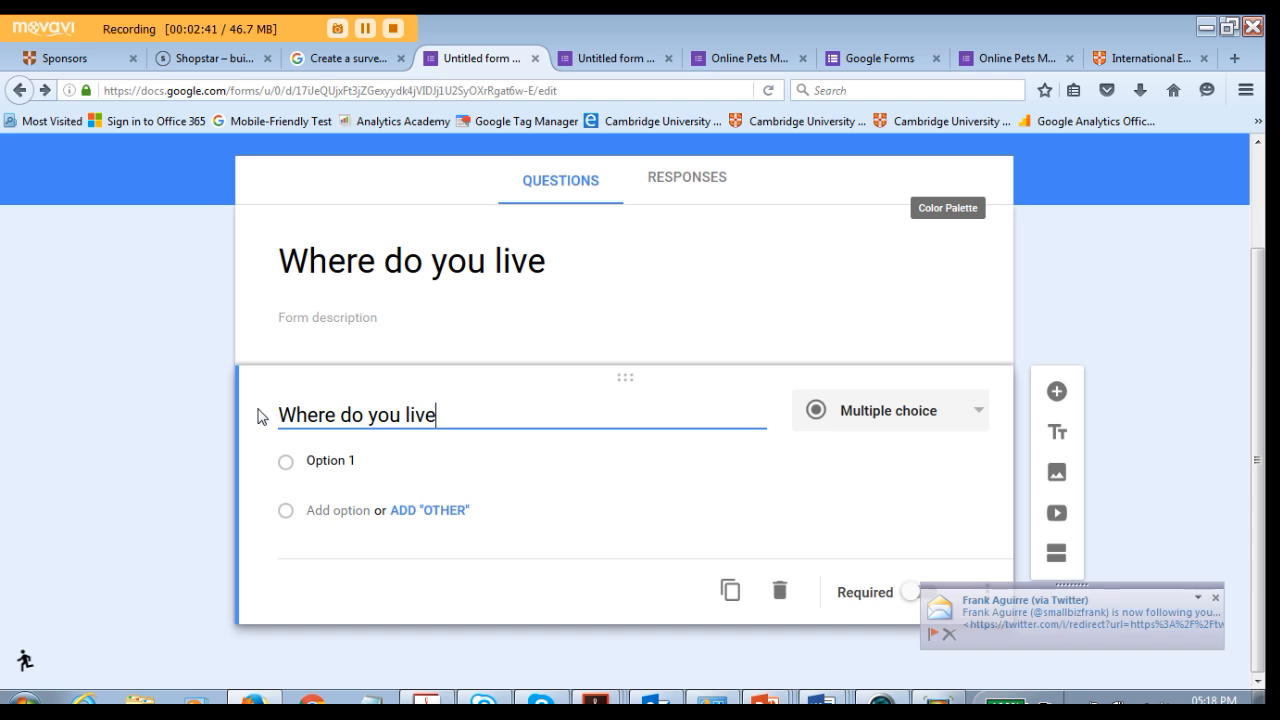
pyautogui.click(1215, 595)
pyautogui.click(443, 417)
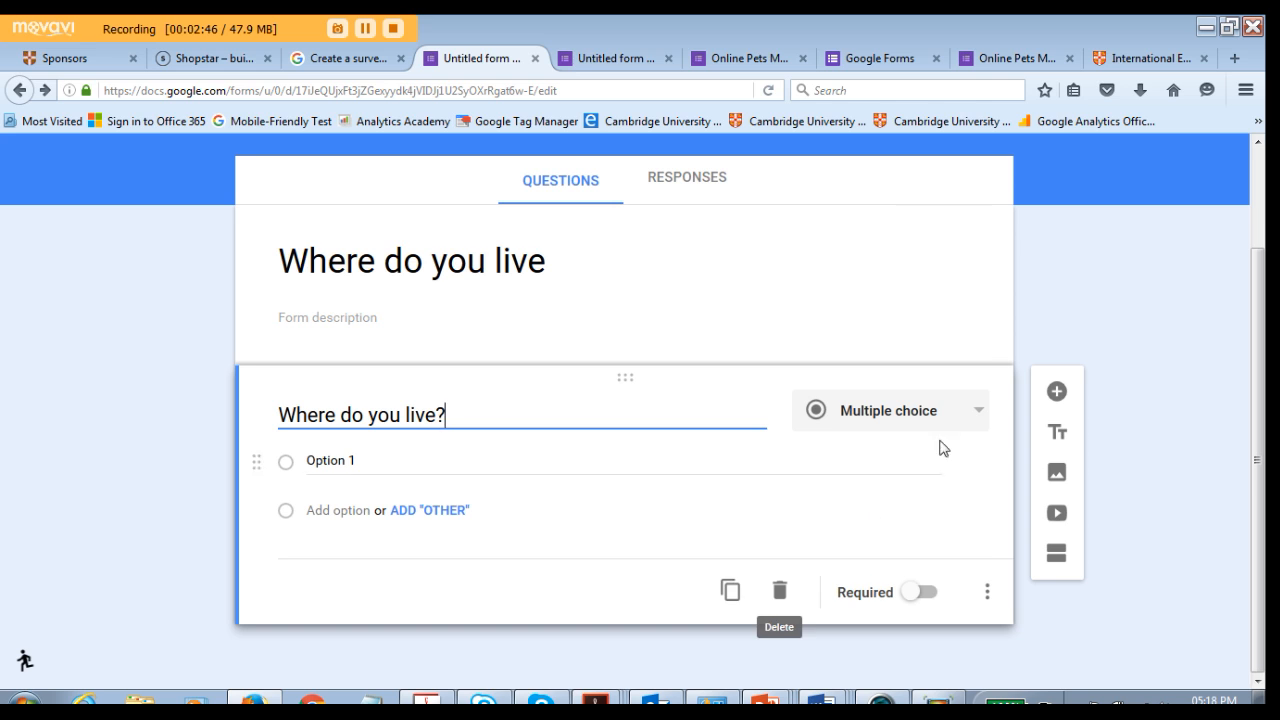
# - Browse the available question types for the first question, keeping Multiple choice
pyautogui.click(966, 413)
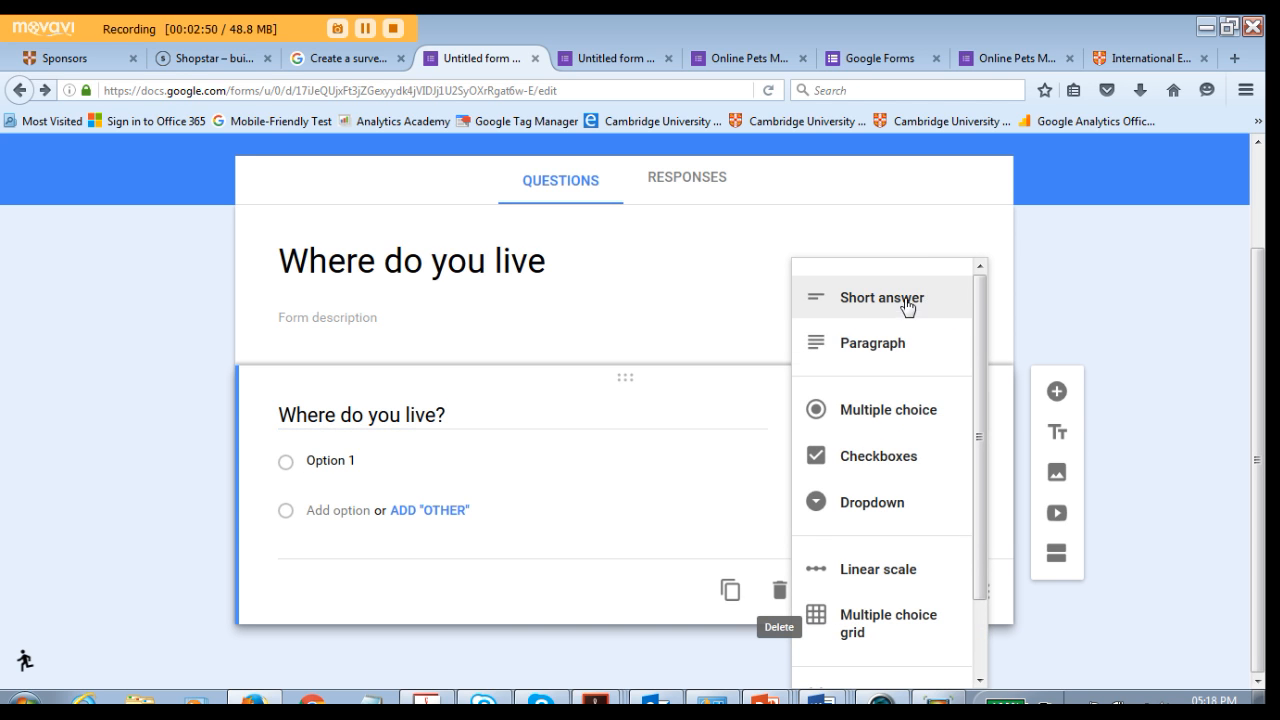
pyautogui.scroll(2, 900, 330)
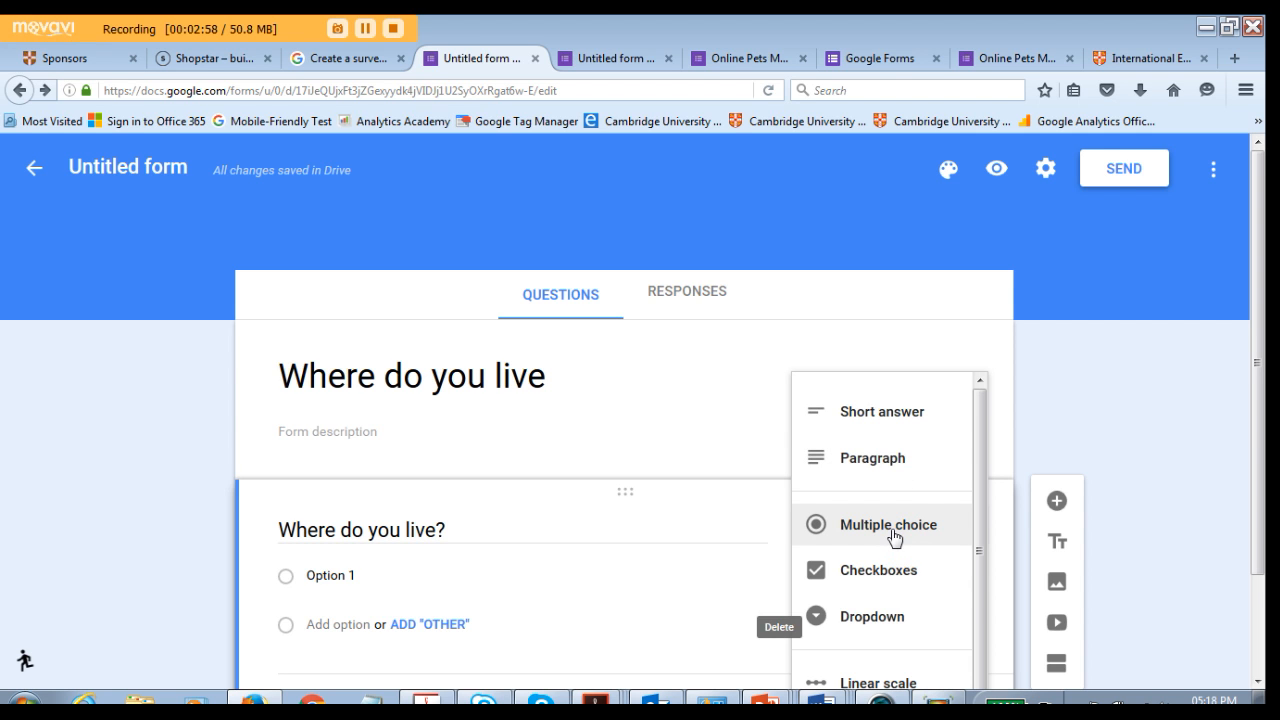
pyautogui.moveTo(1257, 386); pyautogui.dragTo(1257, 497)
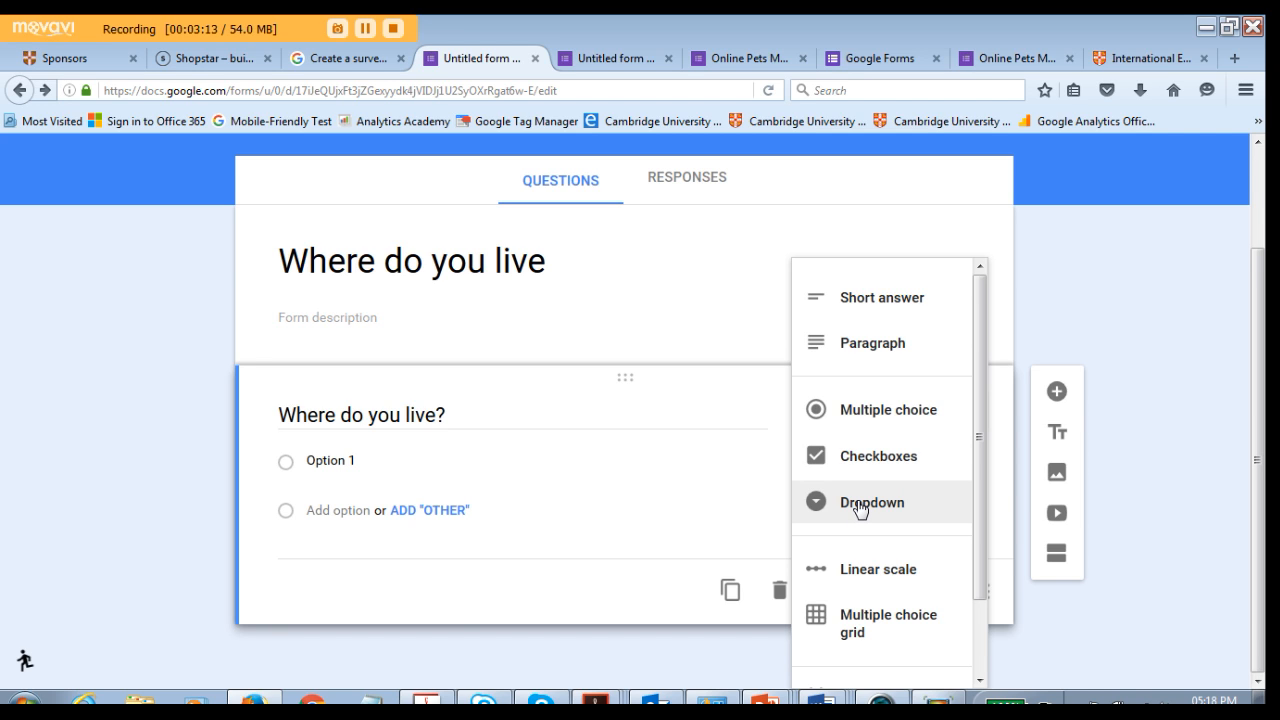
pyautogui.scroll(-1, 868, 520)
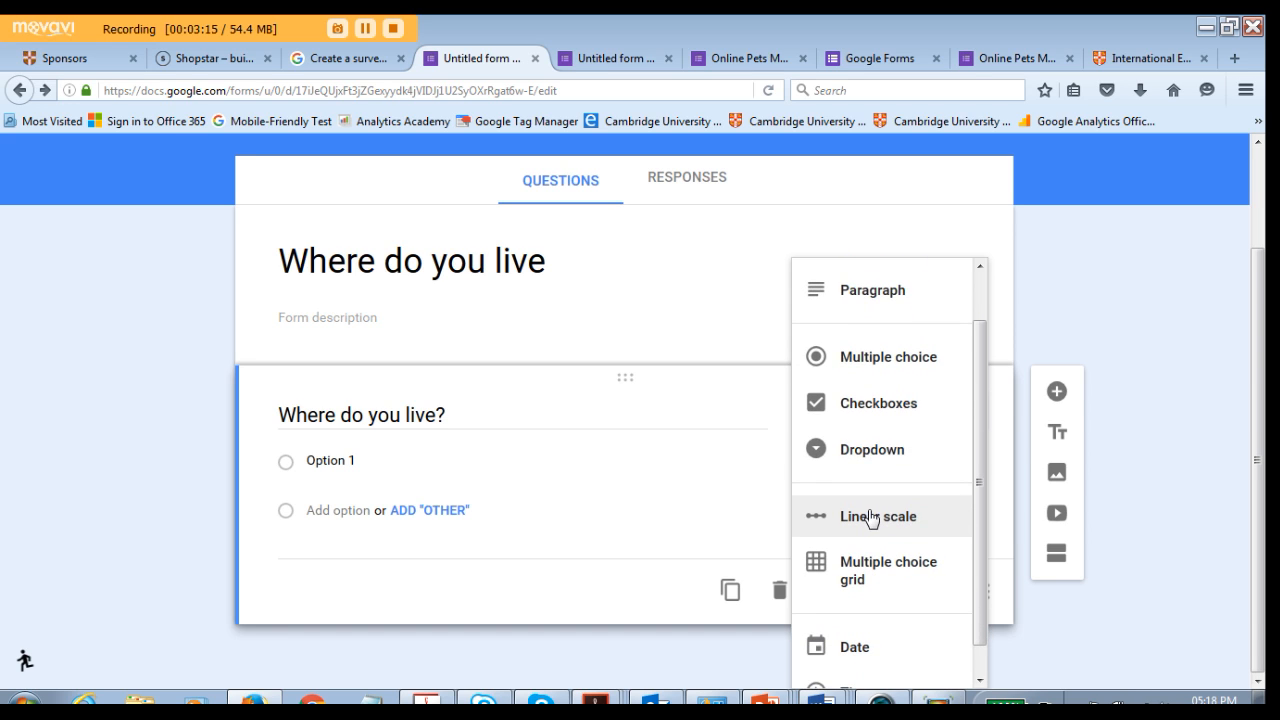
pyautogui.scroll(1, 871, 517)
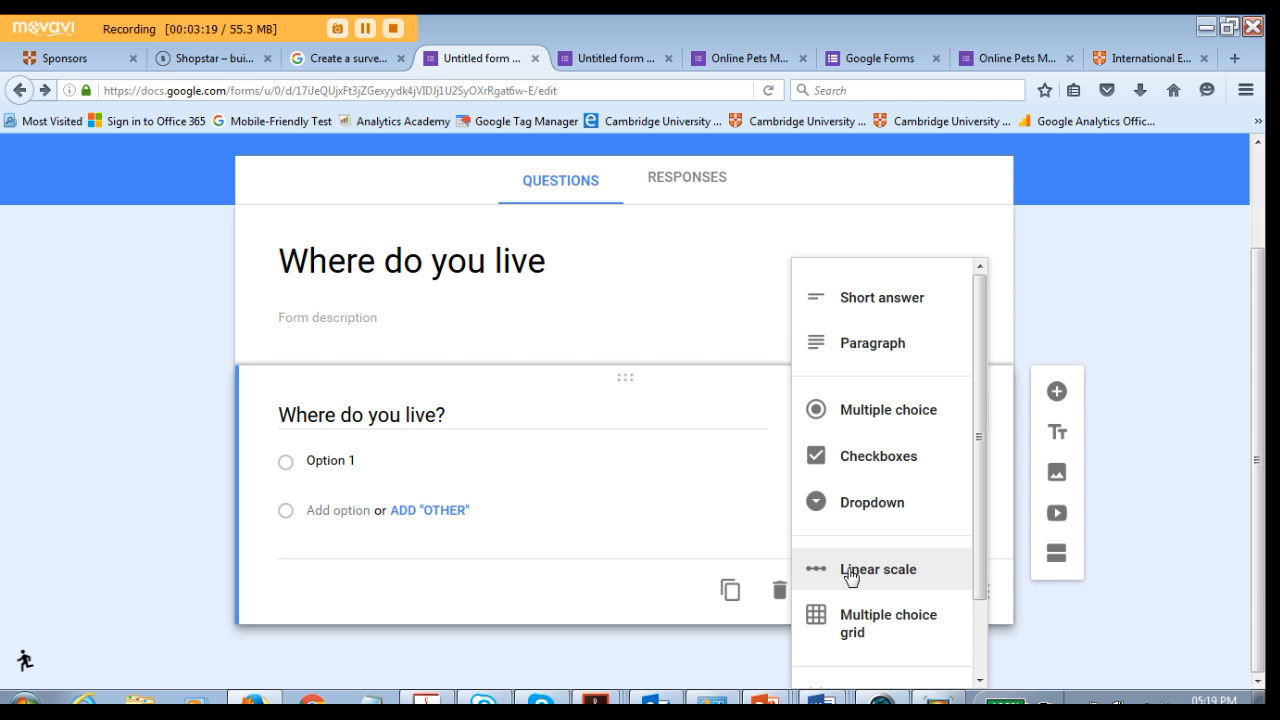
pyautogui.scroll(2, 870, 520)
pyautogui.scroll(-1, 908, 454)
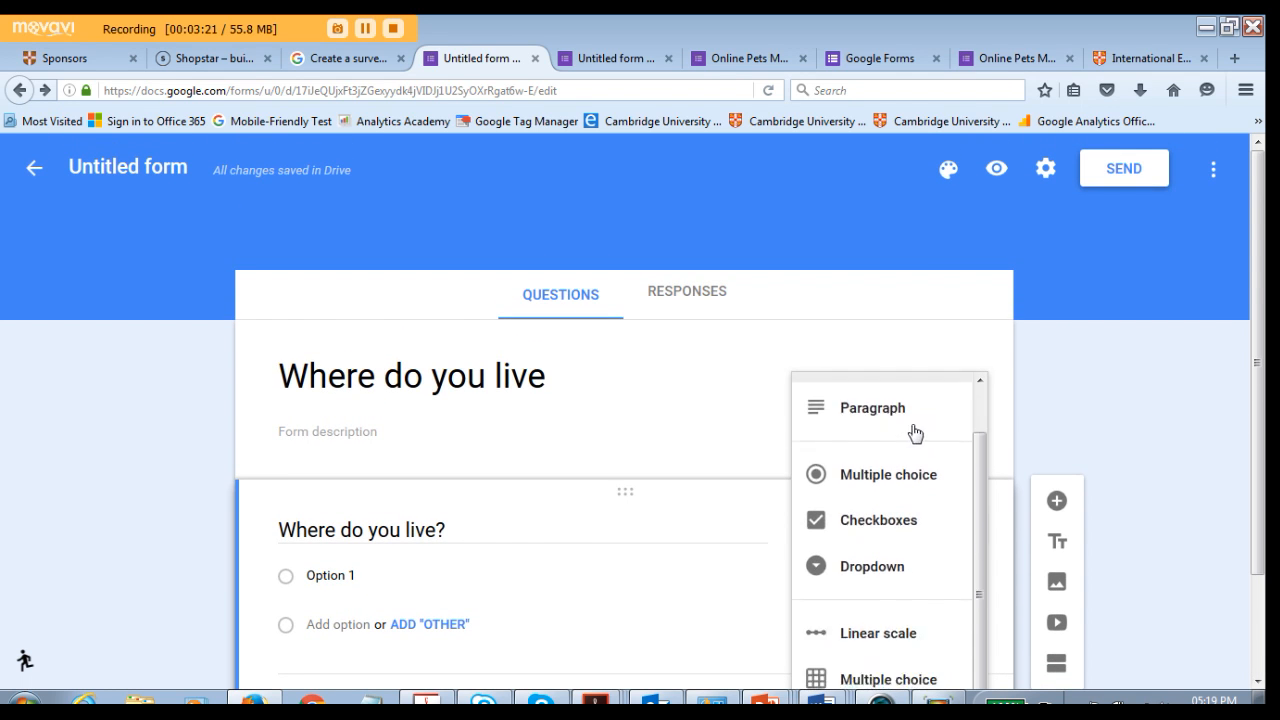
pyautogui.scroll(1, 911, 431)
pyautogui.scroll(-2, 440, 550)
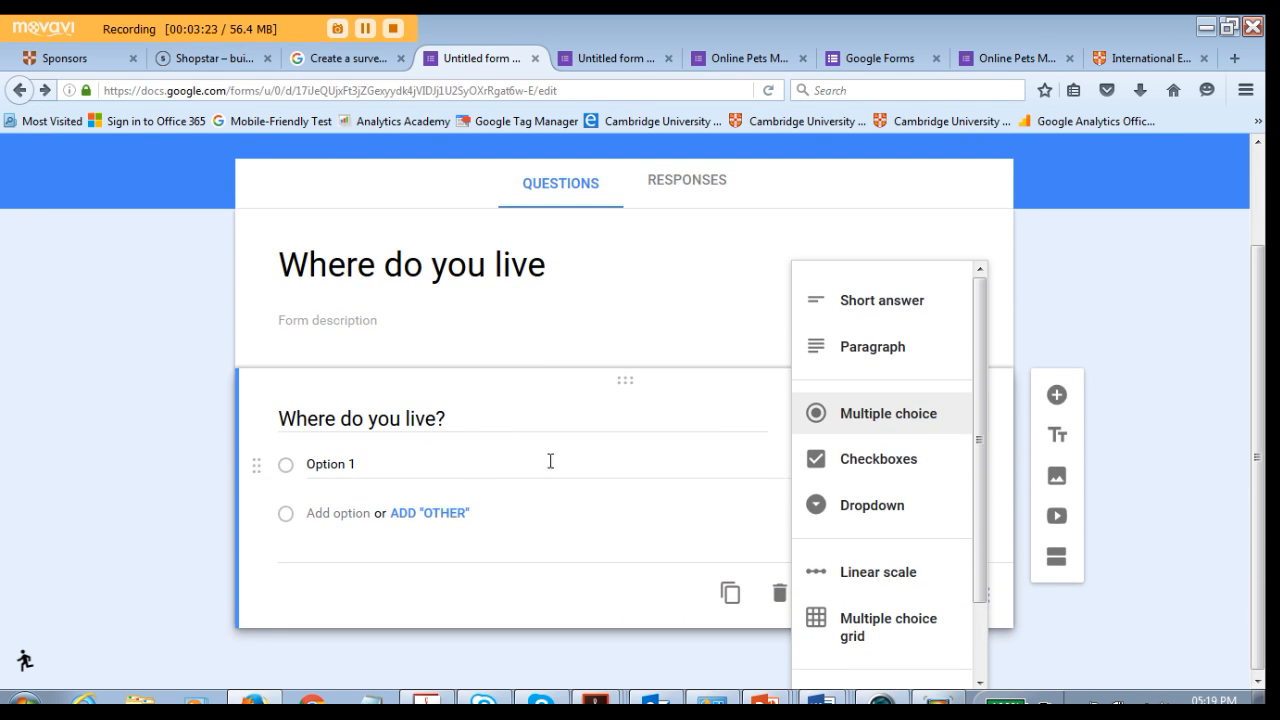
pyautogui.click(878, 414)
# - Enter Johannesburg and Durban as the first two answer options of the first question
pyautogui.click(328, 464)
pyautogui.moveTo(368, 462); pyautogui.dragTo(289, 465)
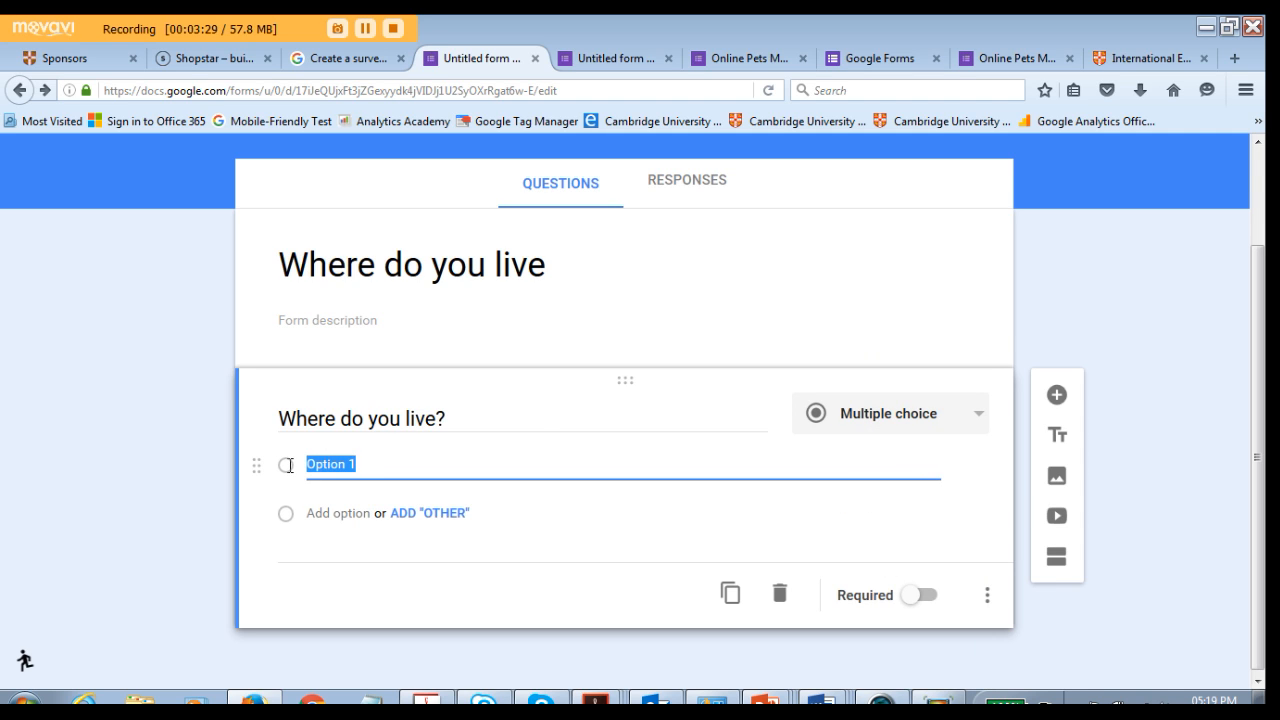
pyautogui.write('Johannesburg')
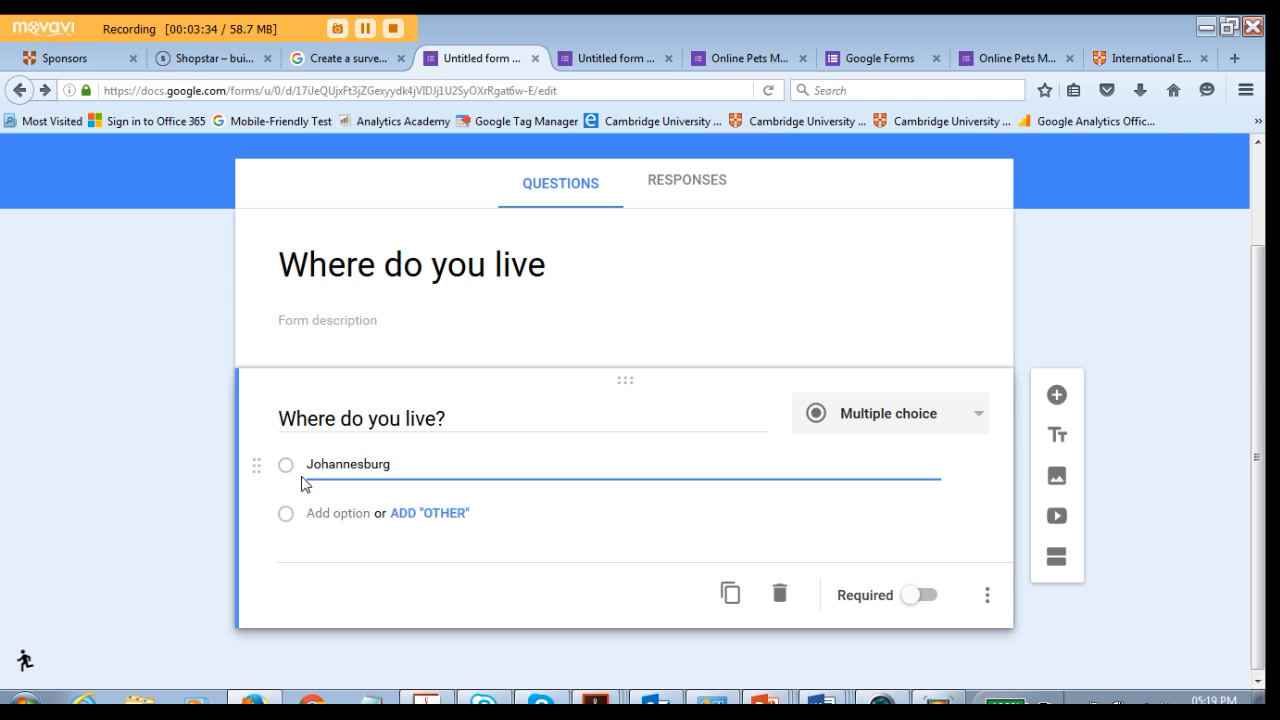
pyautogui.click(340, 513)
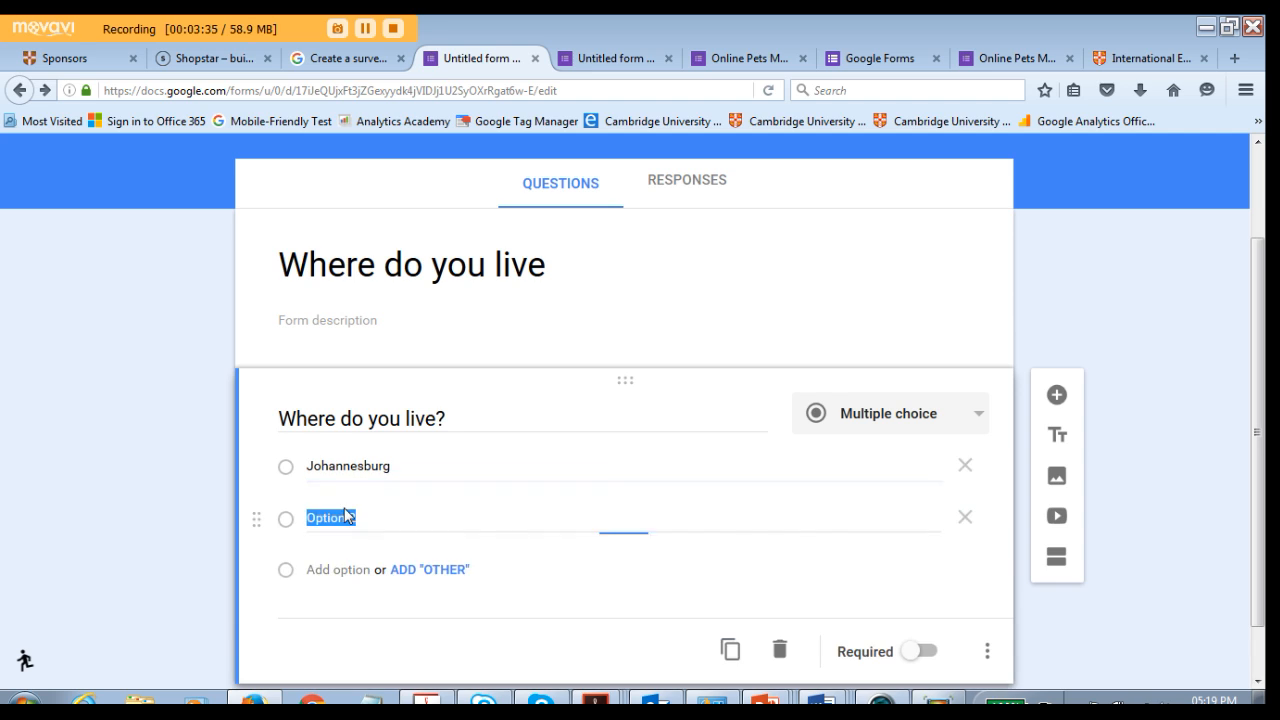
pyautogui.write('Durban')
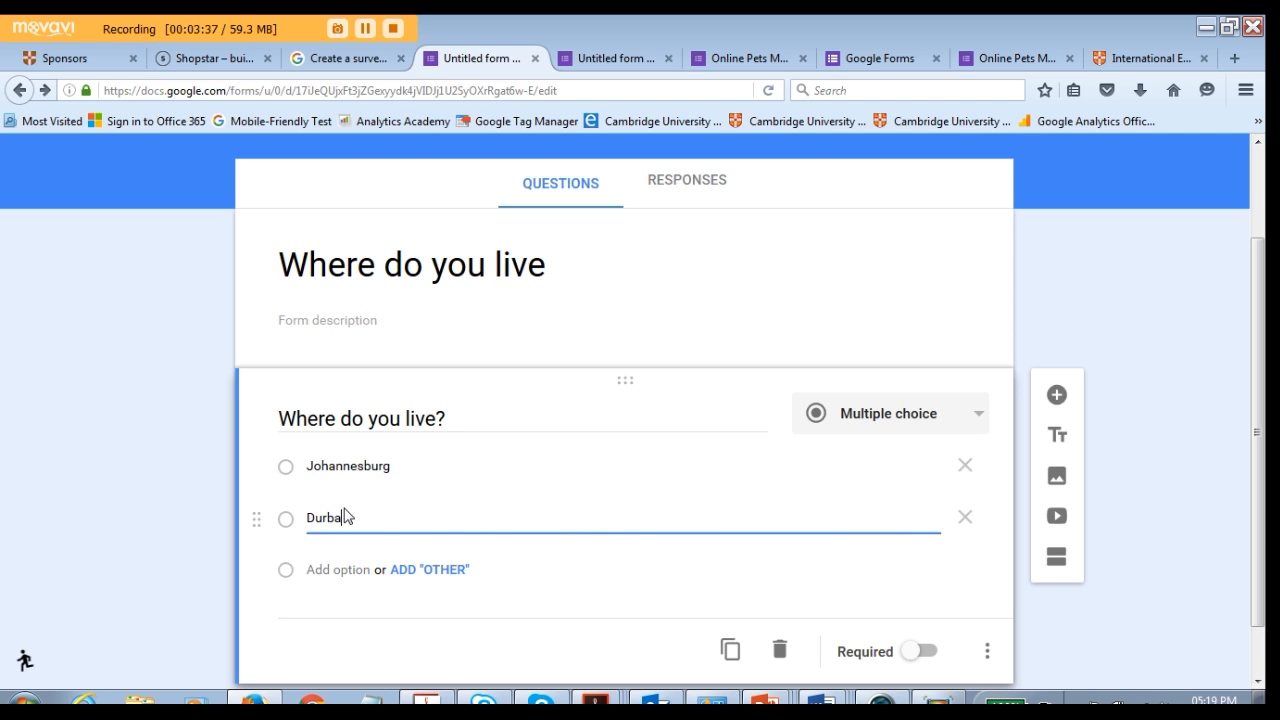
# - Add Cape Town and Harare as further answer options
pyautogui.click(338, 571)
pyautogui.write('Cape Town')
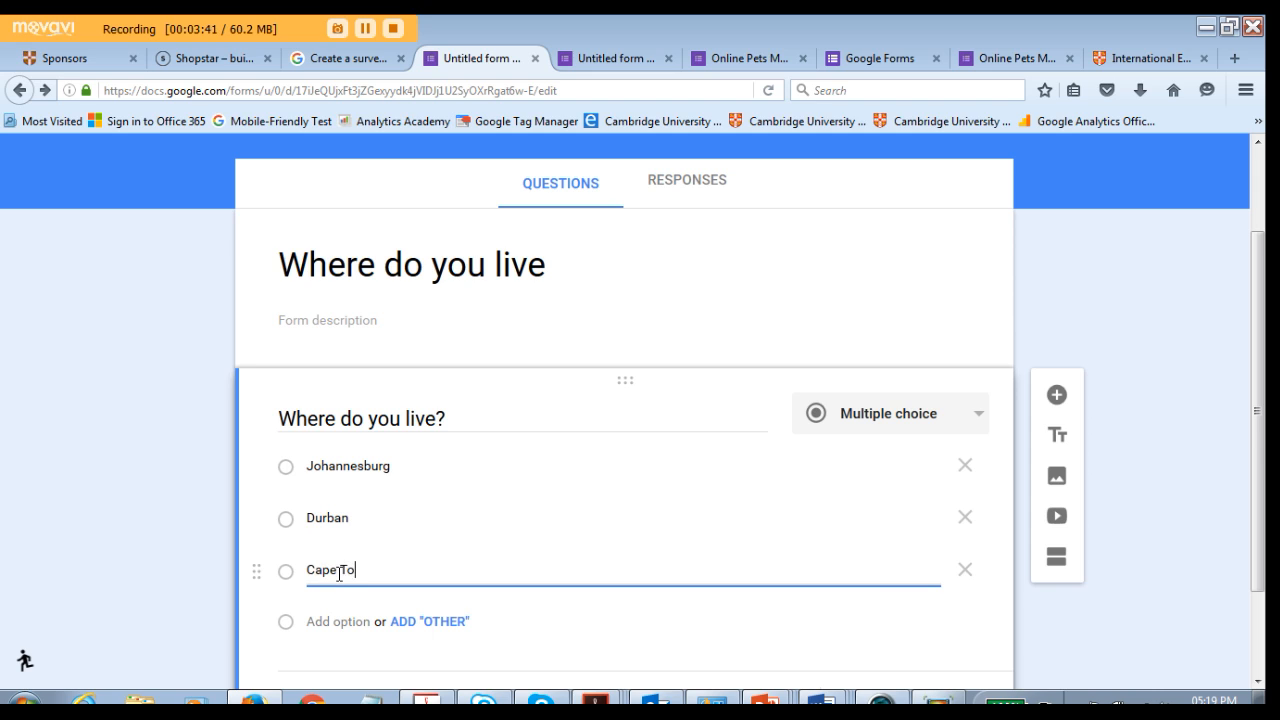
pyautogui.click(343, 627)
pyautogui.write('Ha')
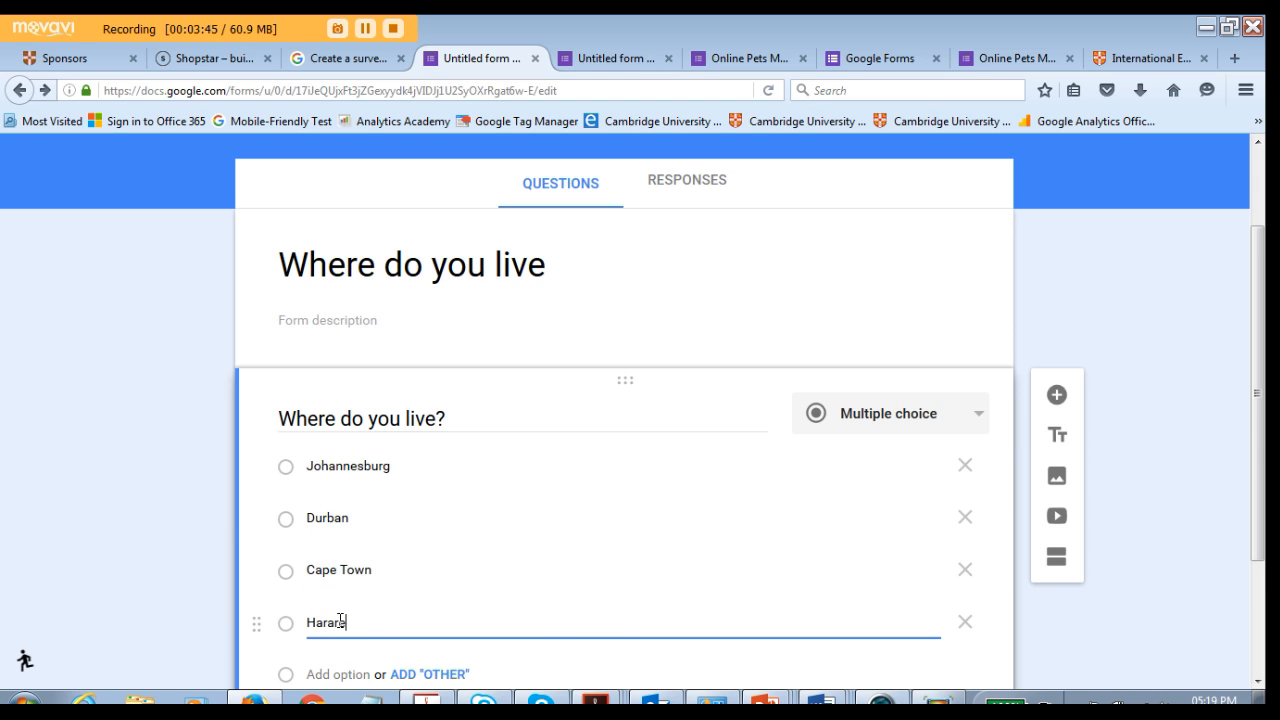
pyautogui.write('rare')
# - Add an option named Other and make the first question required
pyautogui.scroll(-2, 340, 620)
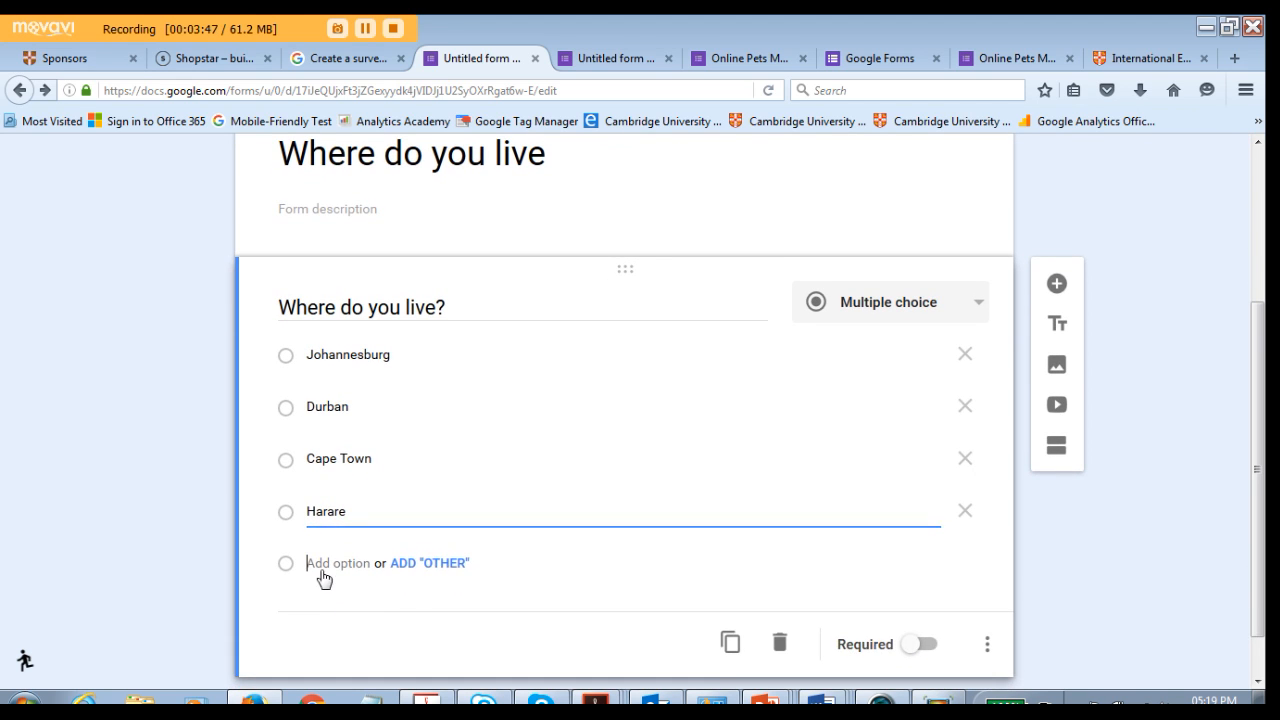
pyautogui.click(322, 566)
pyautogui.write('Other')
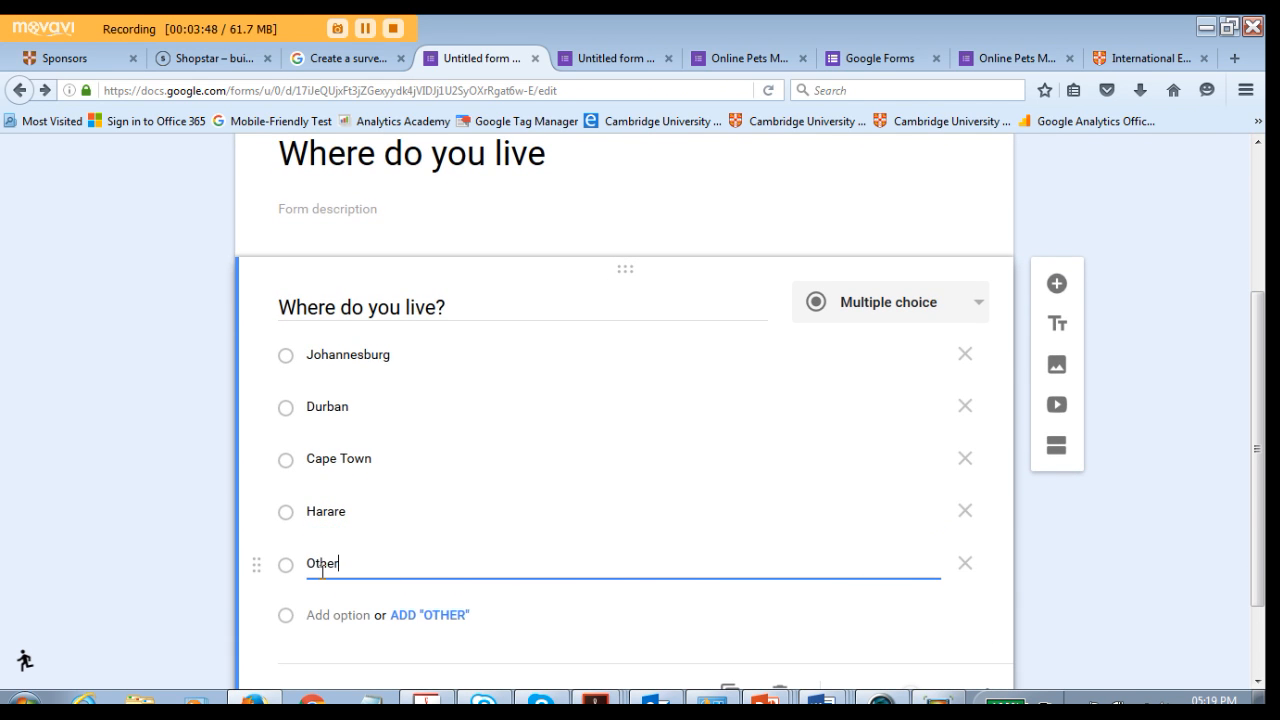
pyautogui.scroll(-2, 502, 597)
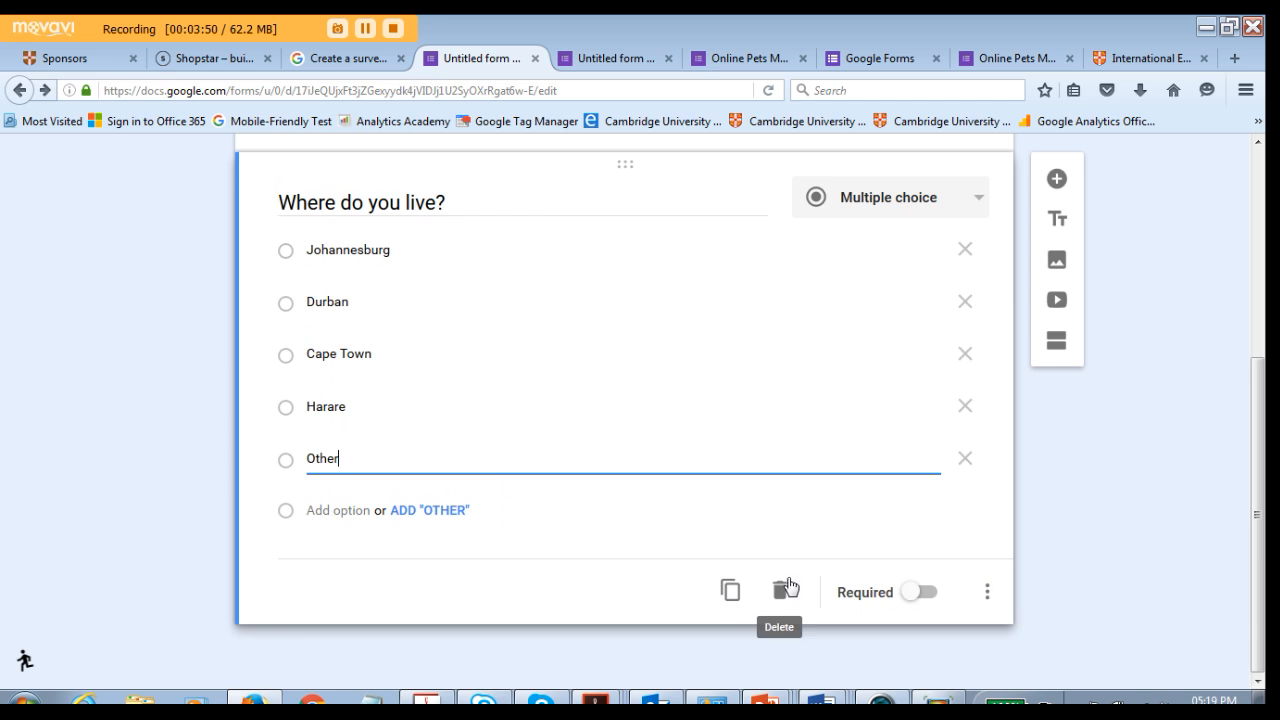
pyautogui.click(920, 594)
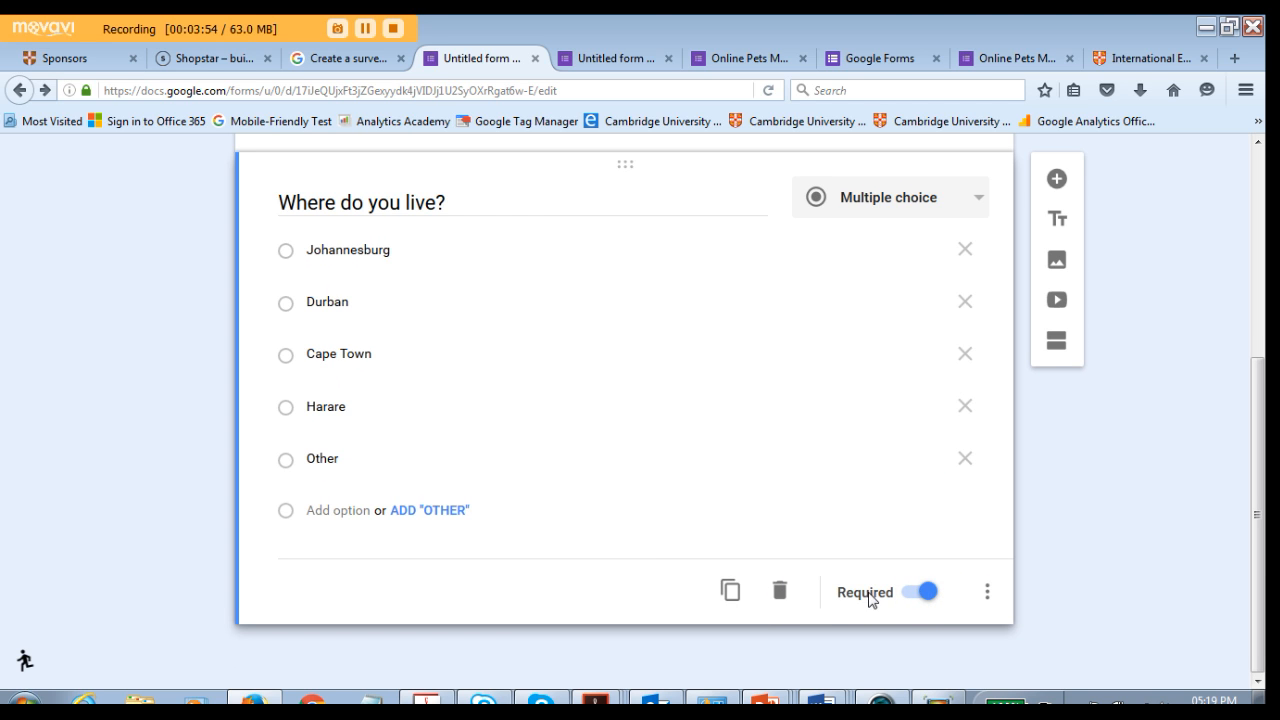
# - Review the form title and the first question with its options
pyautogui.scroll(4, 863, 588)
pyautogui.scroll(-4, 860, 582)
pyautogui.scroll(2, 860, 577)
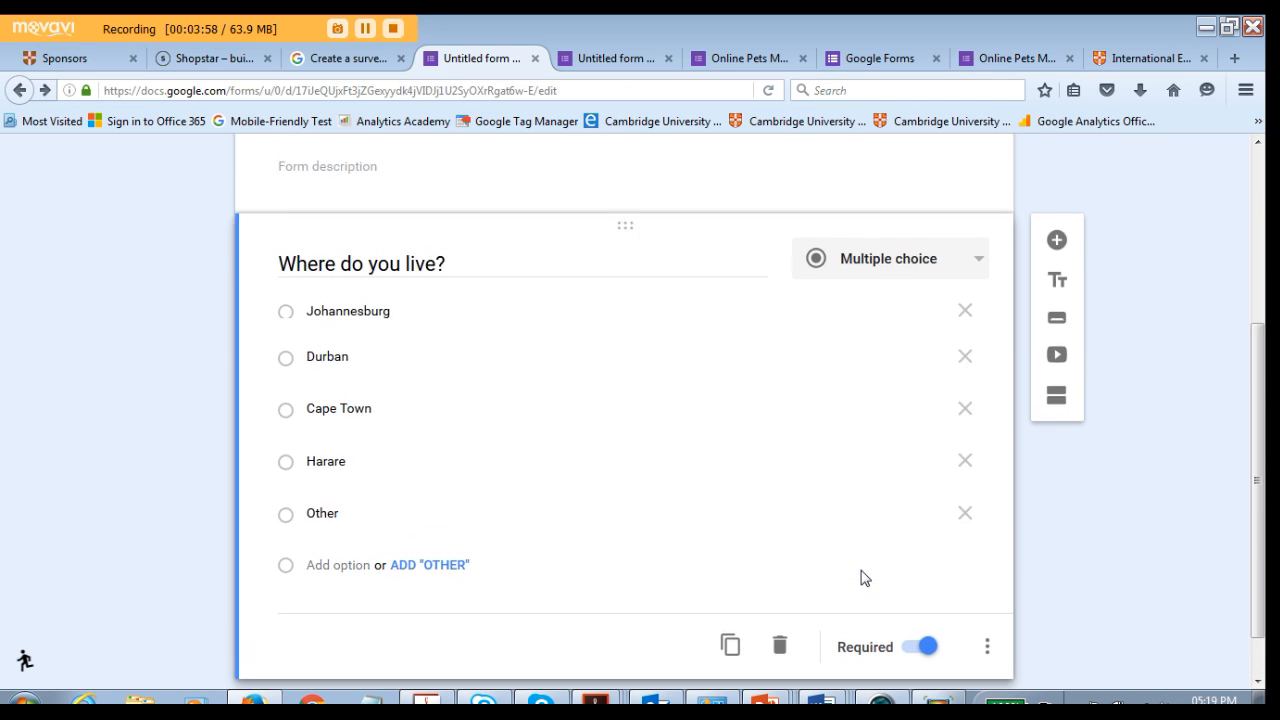
pyautogui.scroll(-2, 860, 569)
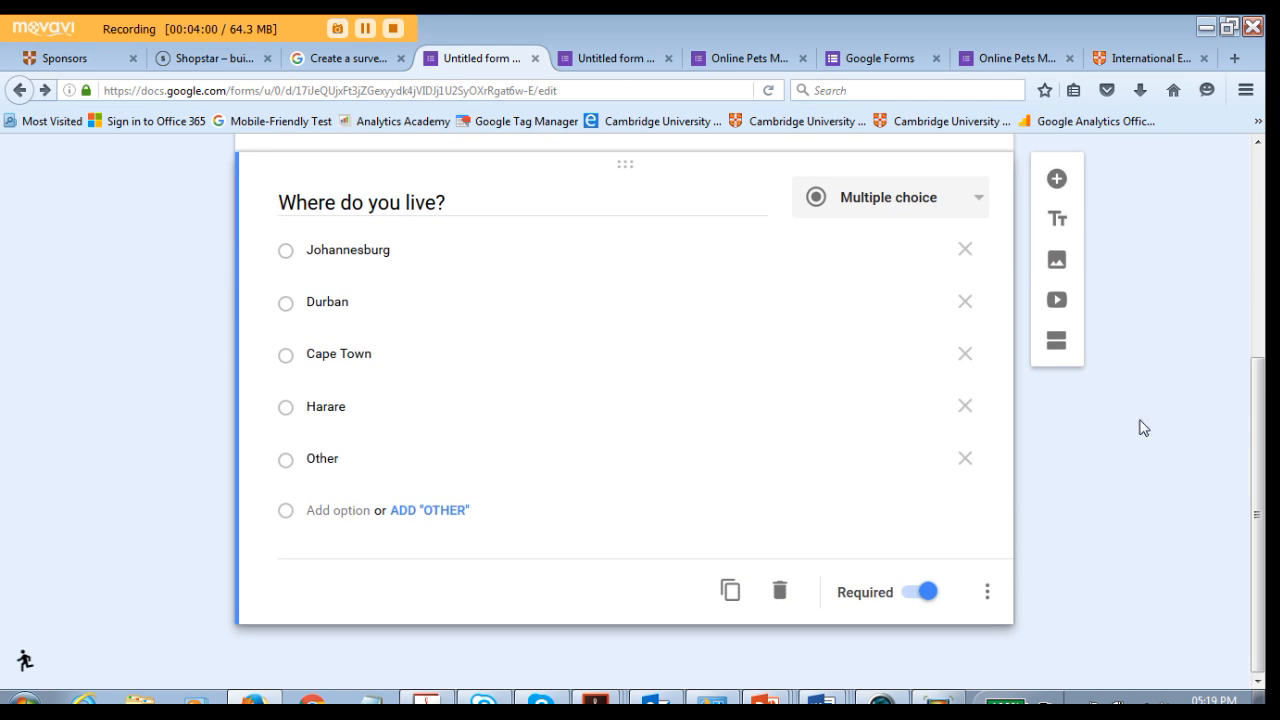
pyautogui.scroll(6, 851, 437)
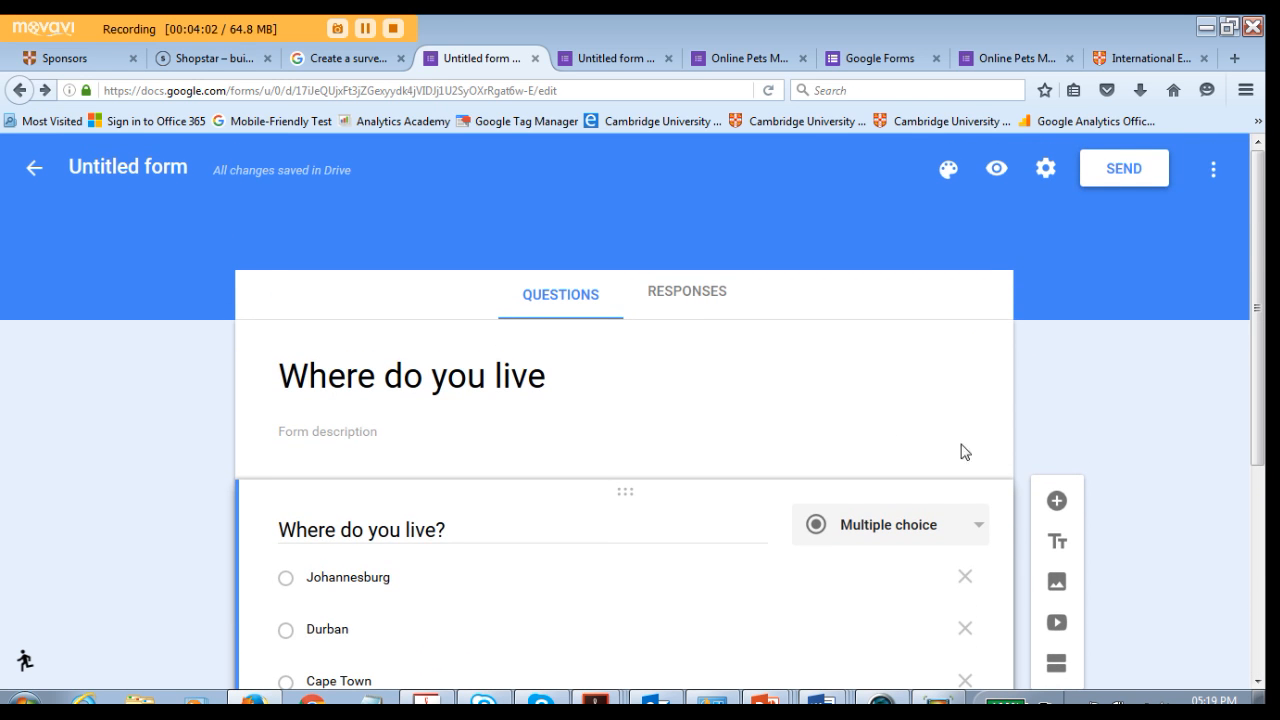
pyautogui.scroll(-2, 611, 343)
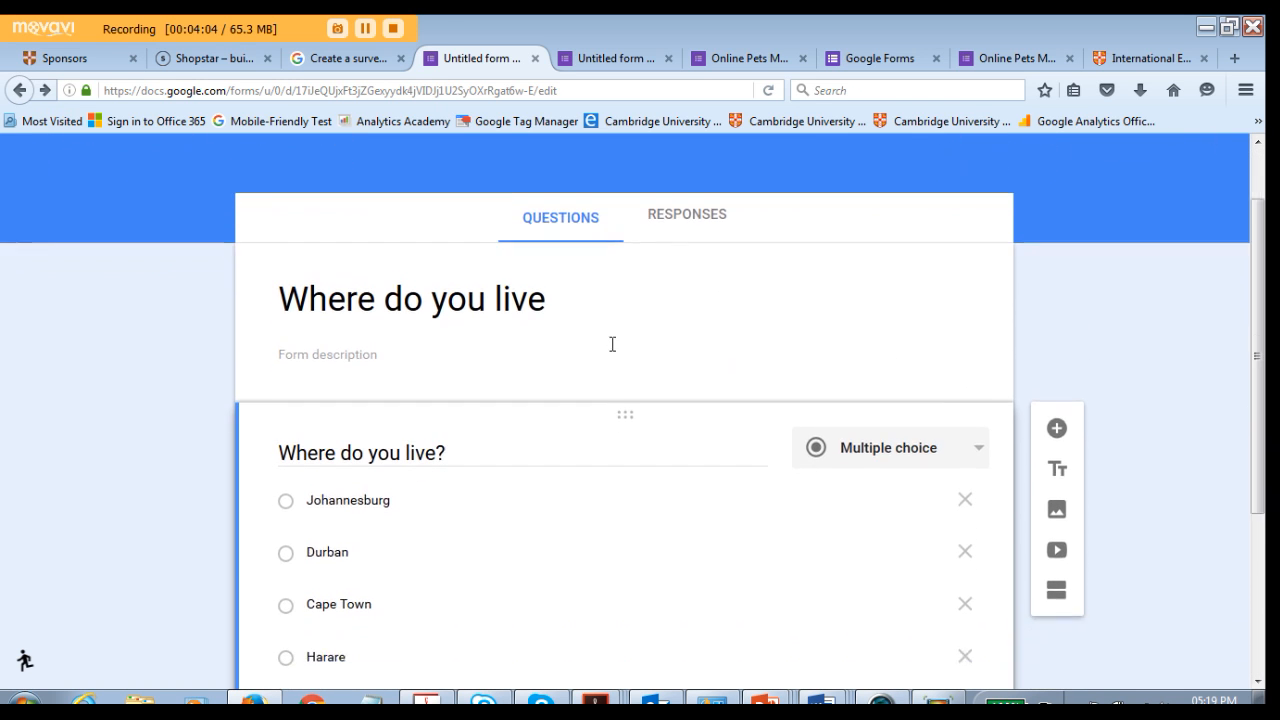
pyautogui.scroll(-4, 540, 430)
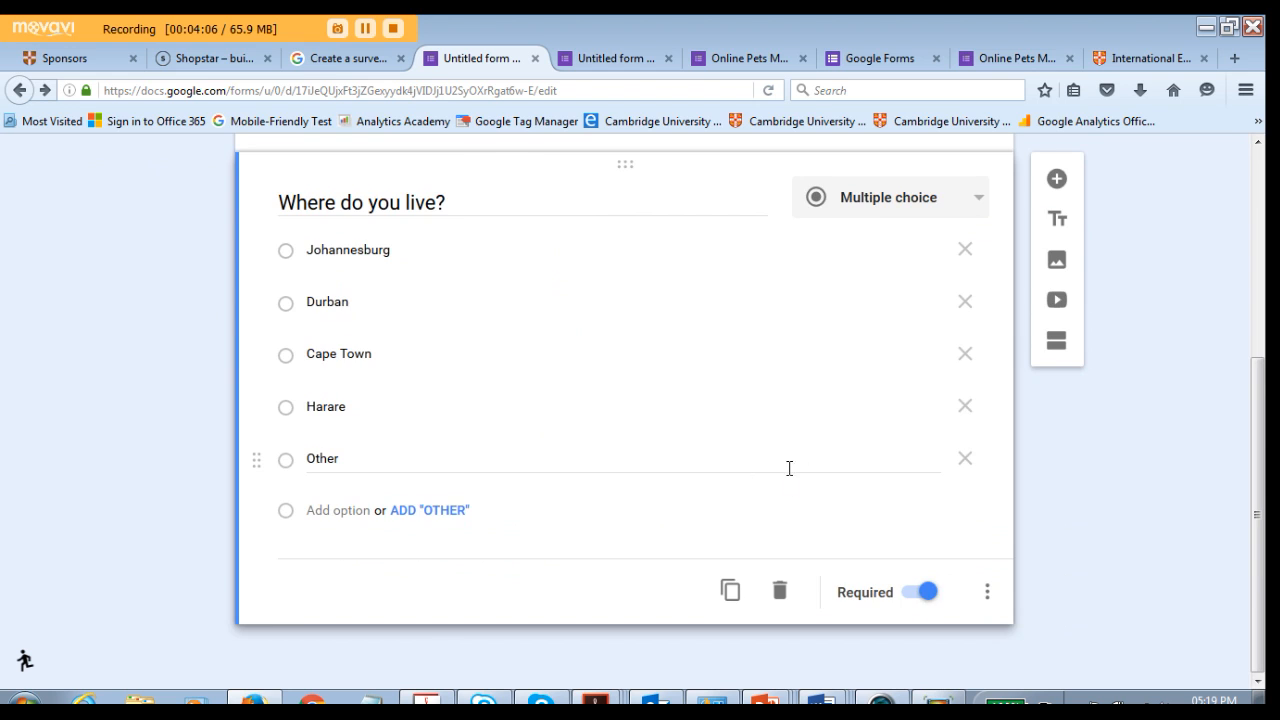
pyautogui.scroll(2, 900, 500)
# - Add a new section after the first question and title it "City (other)"
pyautogui.click(1059, 453)
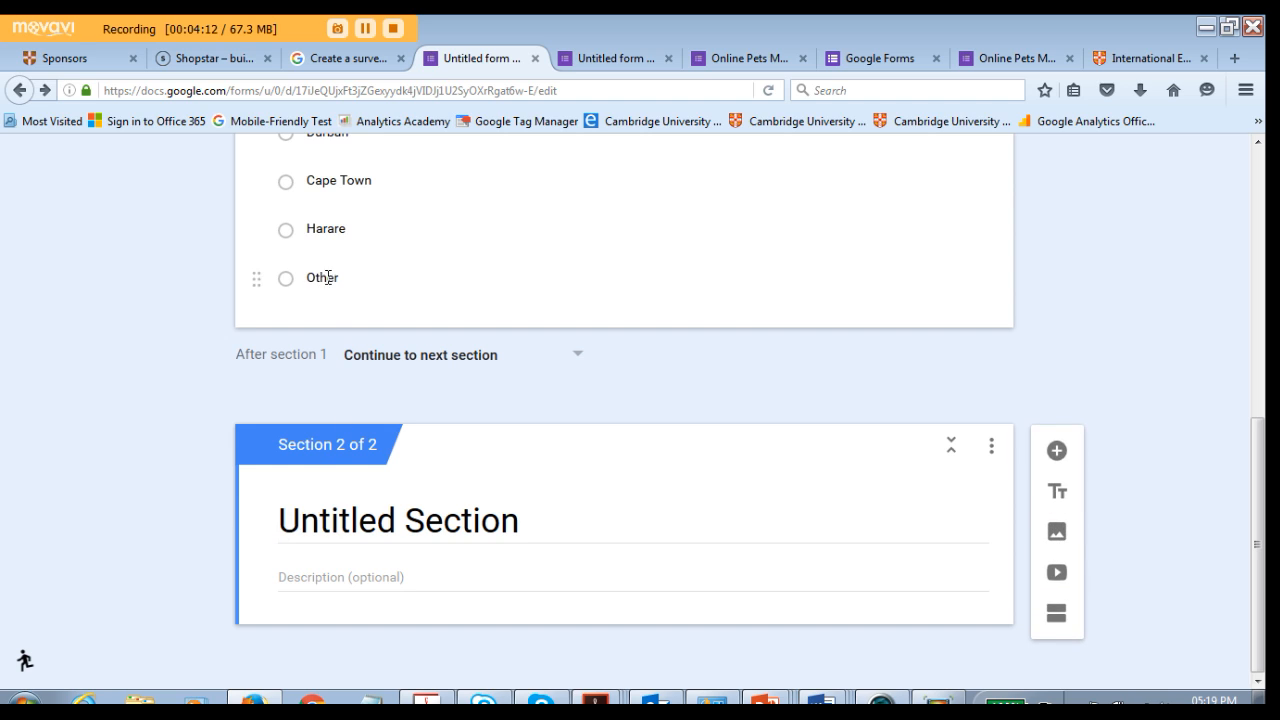
pyautogui.click(321, 517)
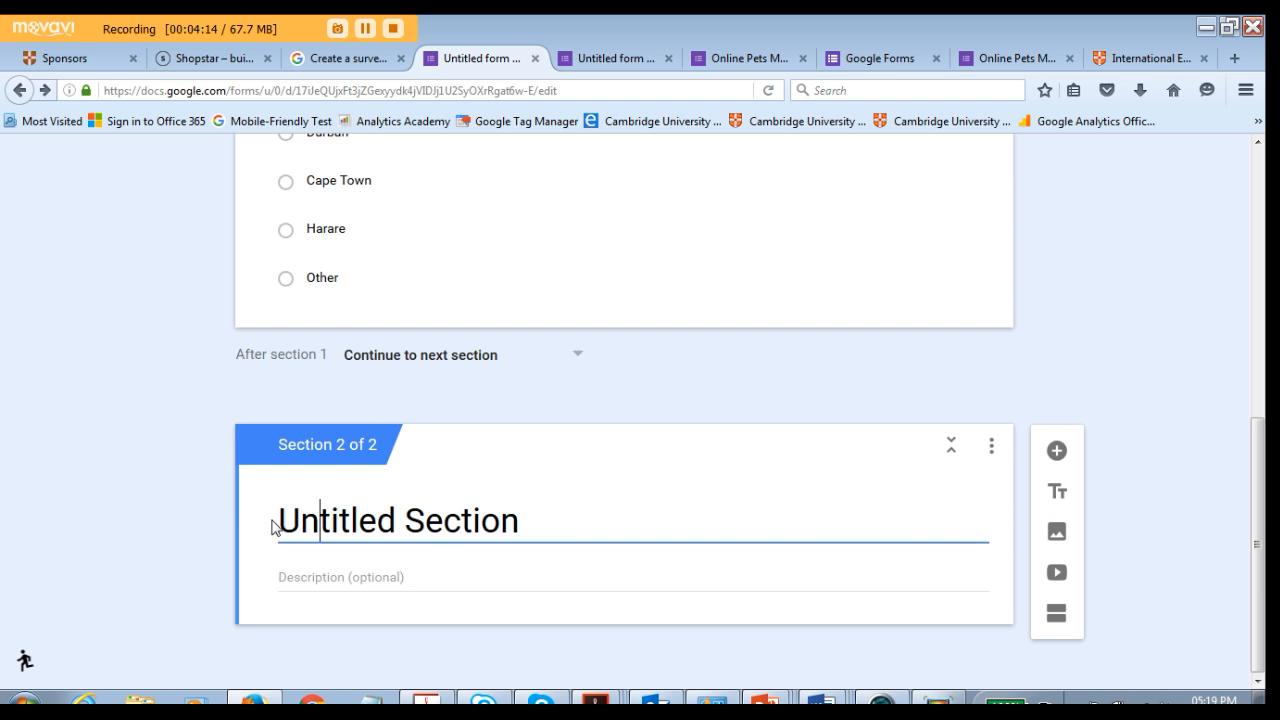
pyautogui.click(272, 521)
pyautogui.click(286, 517)
pyautogui.write('Liv')
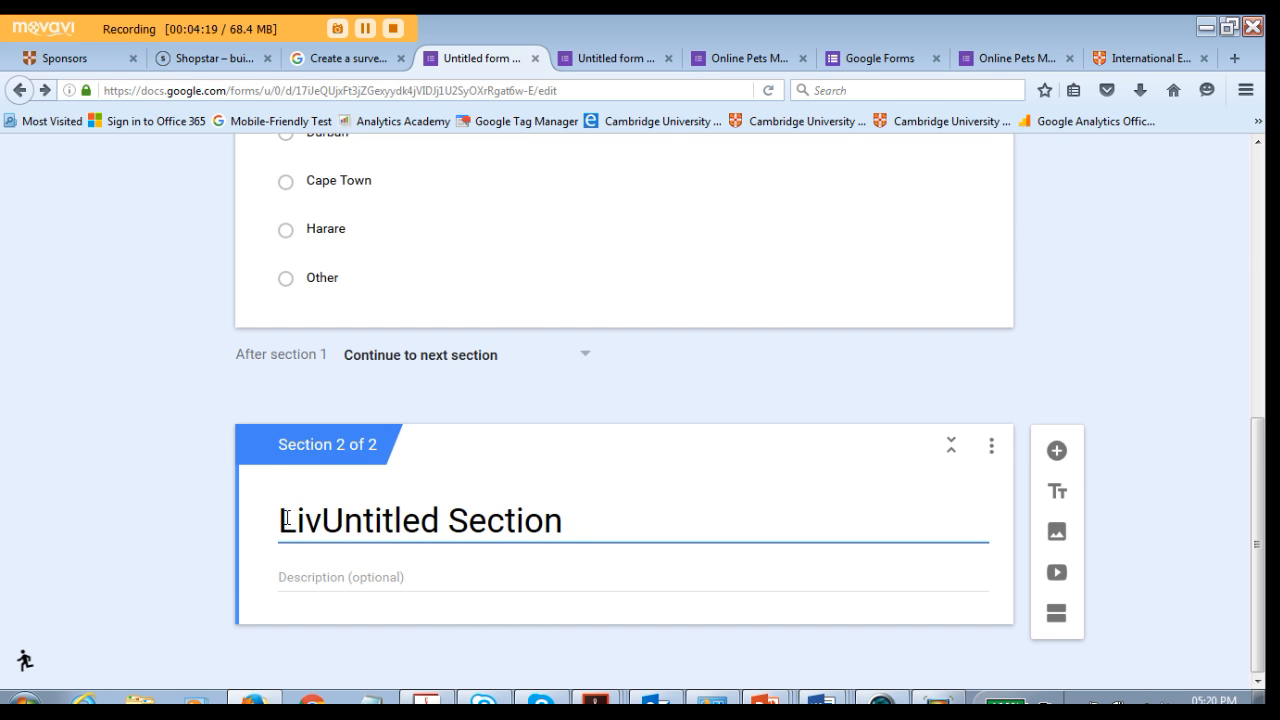
pyautogui.press('BackSpace')
pyautogui.press('BackSpace')
pyautogui.press('BackSpace')
pyautogui.write('City ')
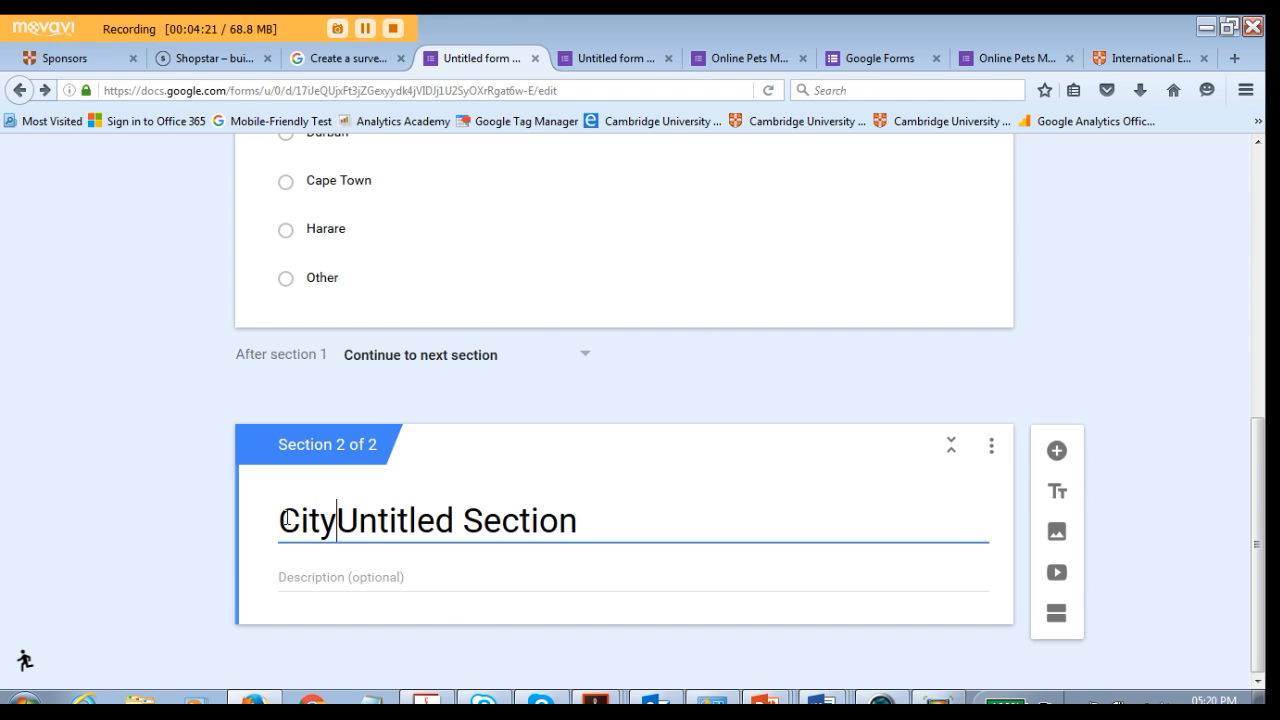
pyautogui.write('(oUntit')
pyautogui.press('BackSpace')
pyautogui.press('BackSpace')
pyautogui.write('ther')
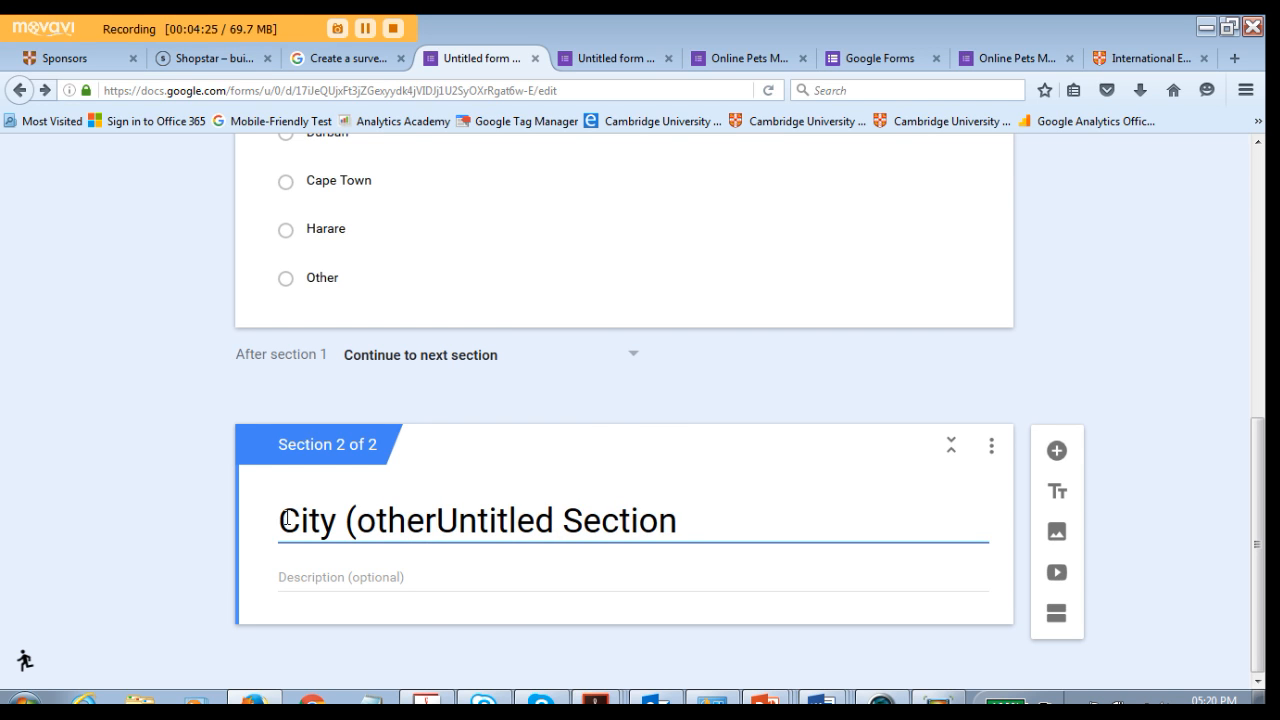
pyautogui.write(')')
pyautogui.press('Delete')
pyautogui.press('Delete')
pyautogui.press('Delete')
pyautogui.press('Delete')
pyautogui.press('Delete')
pyautogui.press('Delete')
pyautogui.press('Delete')
pyautogui.press('Delete')
pyautogui.press('Delete')
pyautogui.press('Delete')
pyautogui.press('Delete')
pyautogui.press('Delete')
pyautogui.press('Delete')
pyautogui.press('Delete')
pyautogui.press('Delete')
pyautogui.press('Delete')
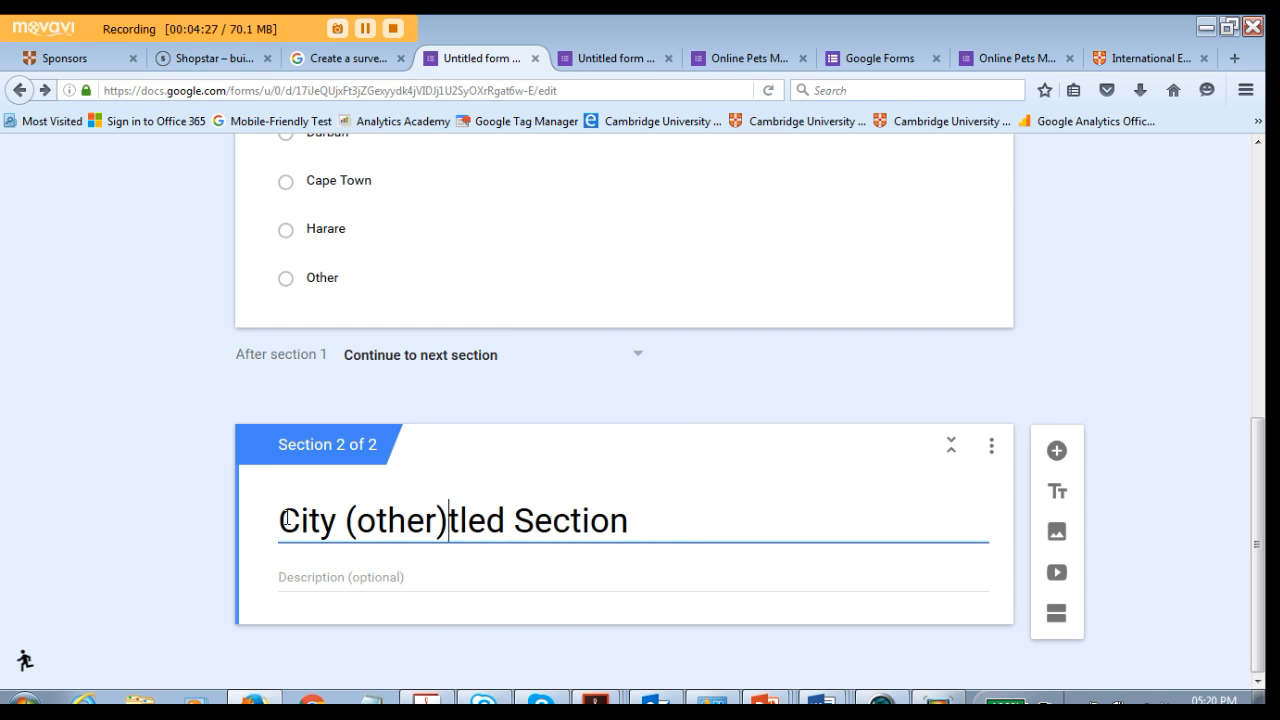
# - Add a Short answer question "Which city do you live in?" to the City (other) section
pyautogui.click(391, 649)
pyautogui.click(1057, 455)
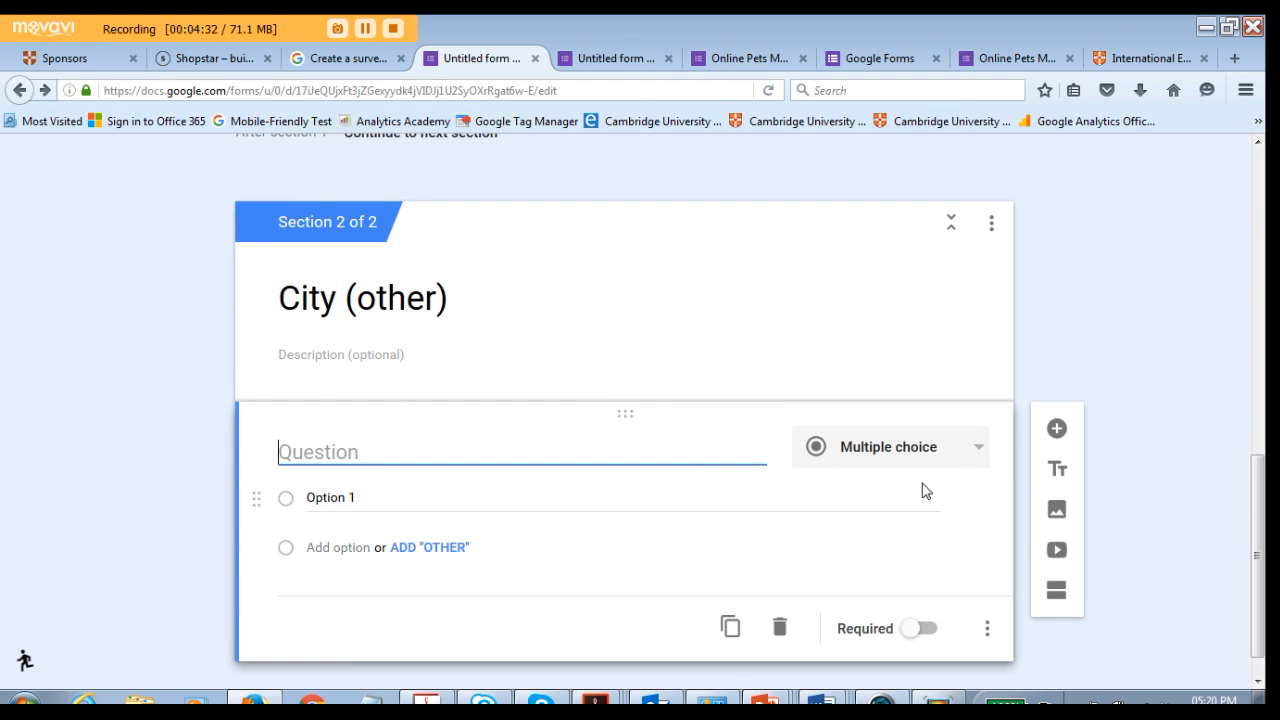
pyautogui.click(970, 449)
pyautogui.click(868, 340)
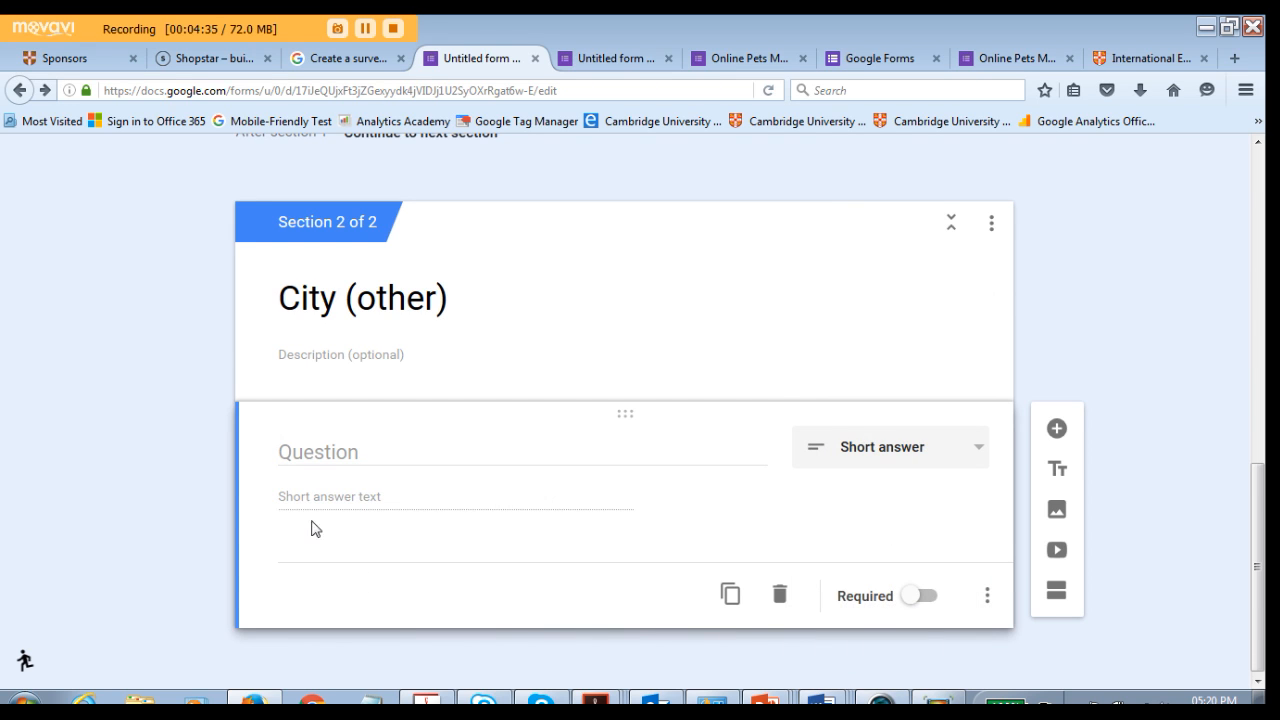
pyautogui.click(334, 451)
pyautogui.write('Which city do you live in?')
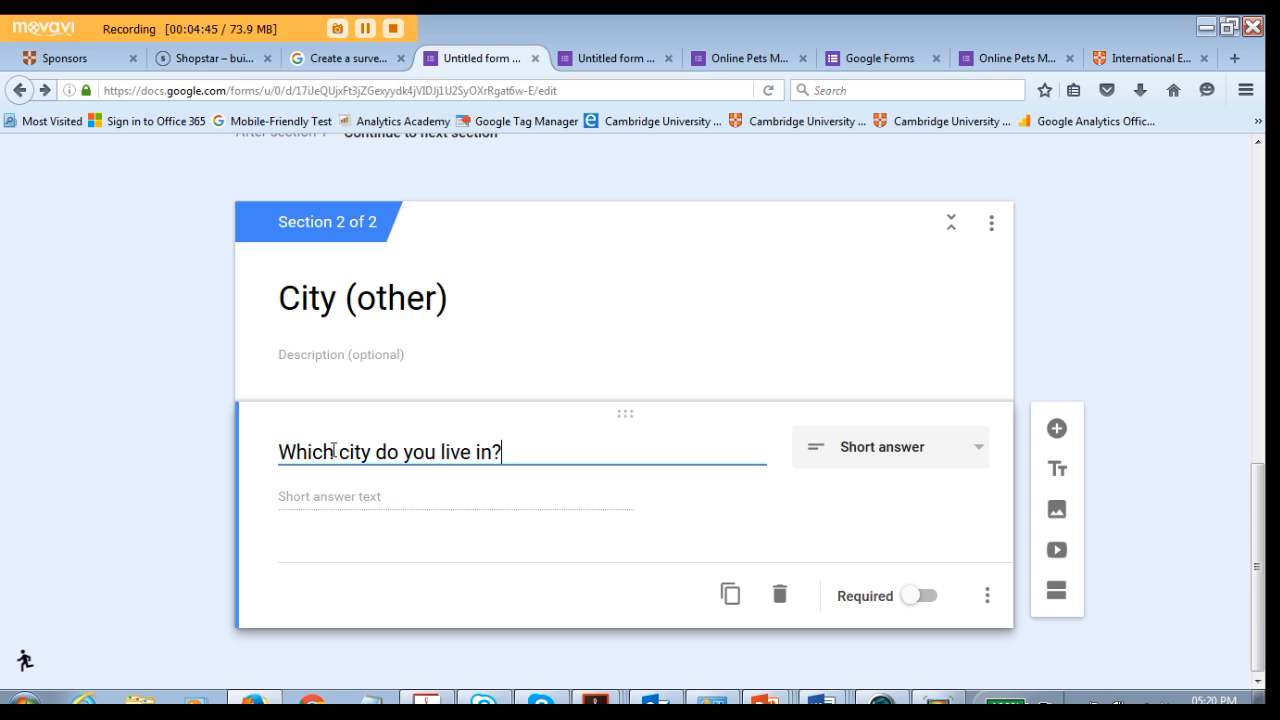
# - Add a third section and title it "Pets"
pyautogui.scroll(-1, 379, 498)
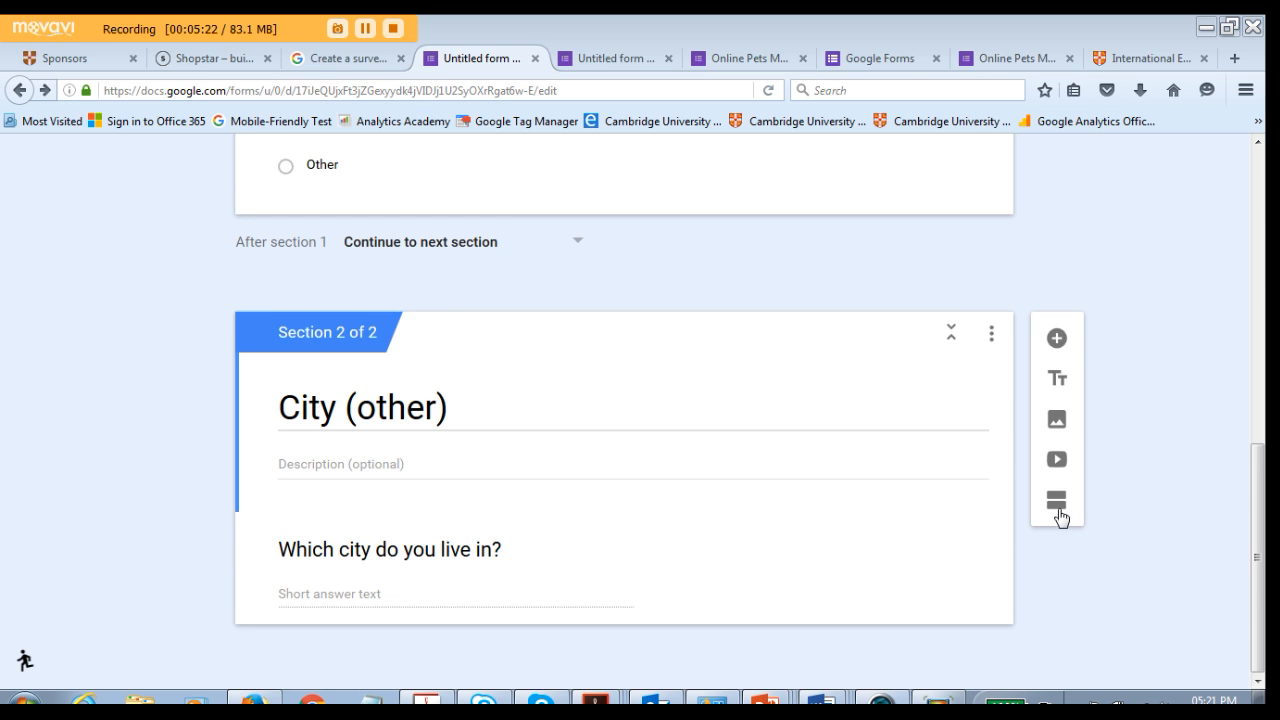
pyautogui.click(1058, 503)
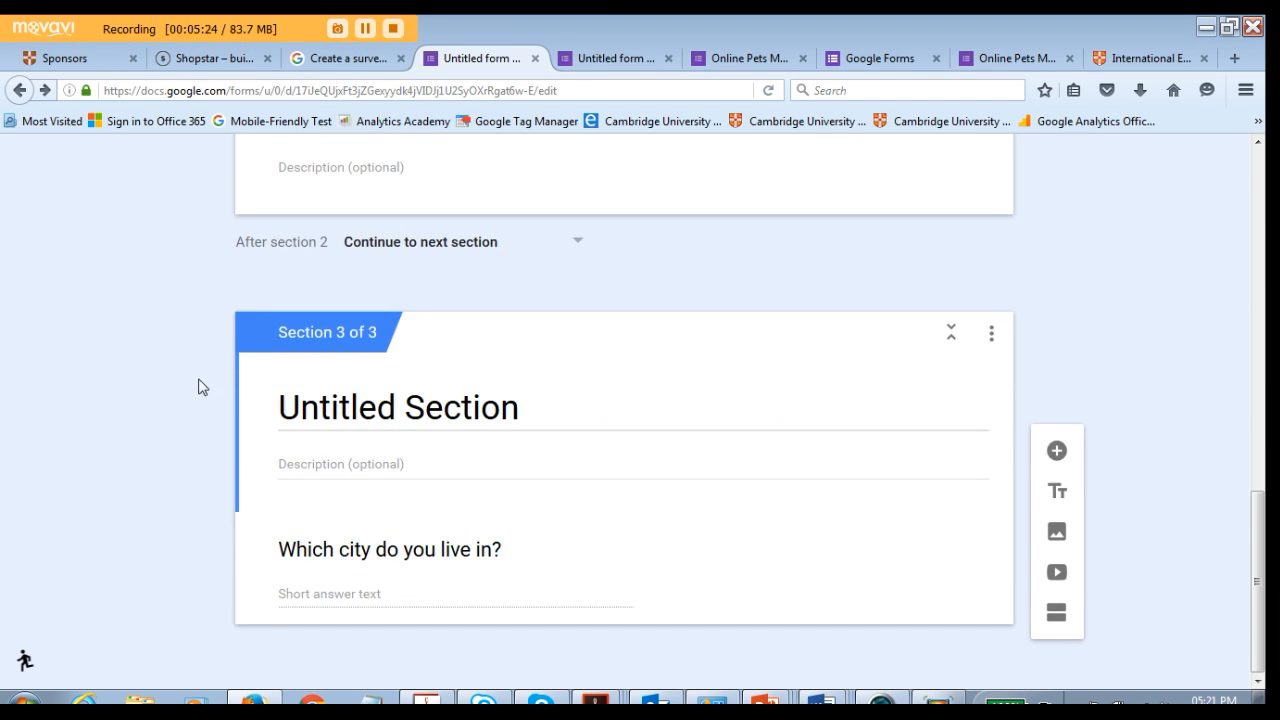
pyautogui.click(290, 397)
pyautogui.write('Pets')
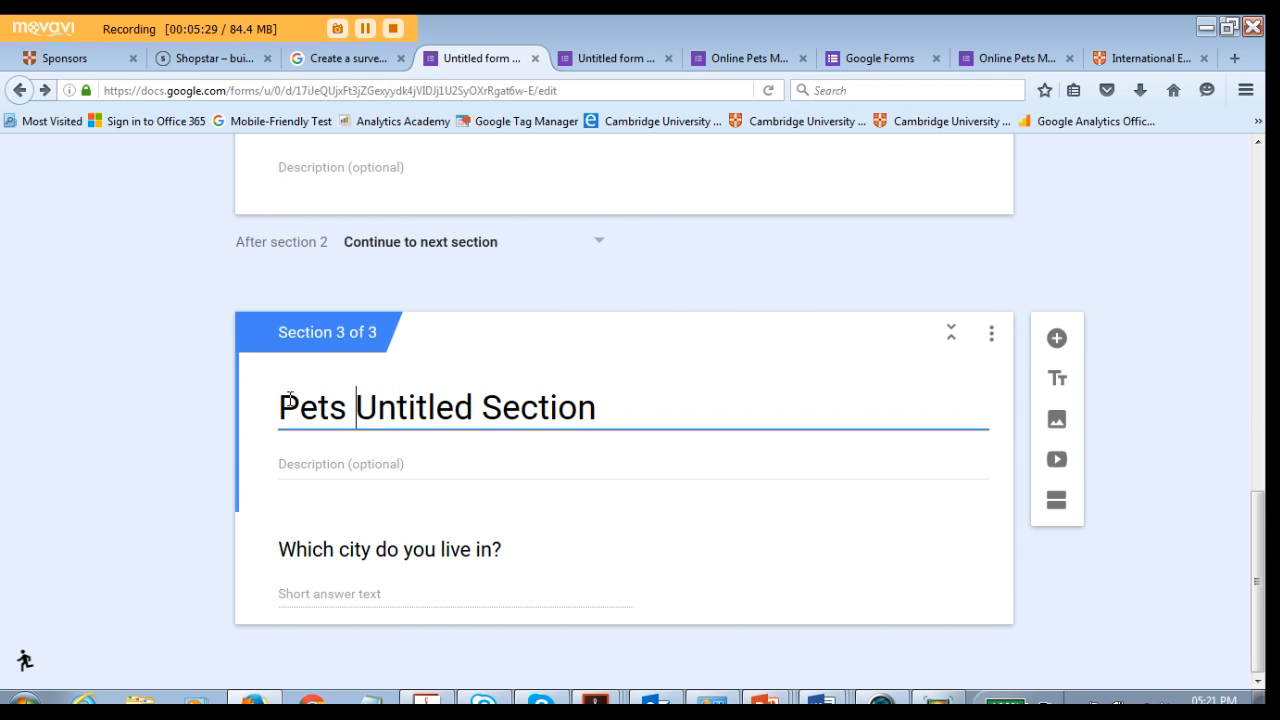
pyautogui.press('Delete')
pyautogui.press('Delete')
pyautogui.press('Delete')
pyautogui.press('Delete')
pyautogui.press('Delete')
pyautogui.press('Delete')
pyautogui.press('Delete')
pyautogui.press('Delete')
pyautogui.press('Delete')
pyautogui.press('Delete')
pyautogui.press('Delete')
pyautogui.press('Delete')
pyautogui.press('Delete')
pyautogui.press('Delete')
pyautogui.press('Delete')
pyautogui.press('Delete')
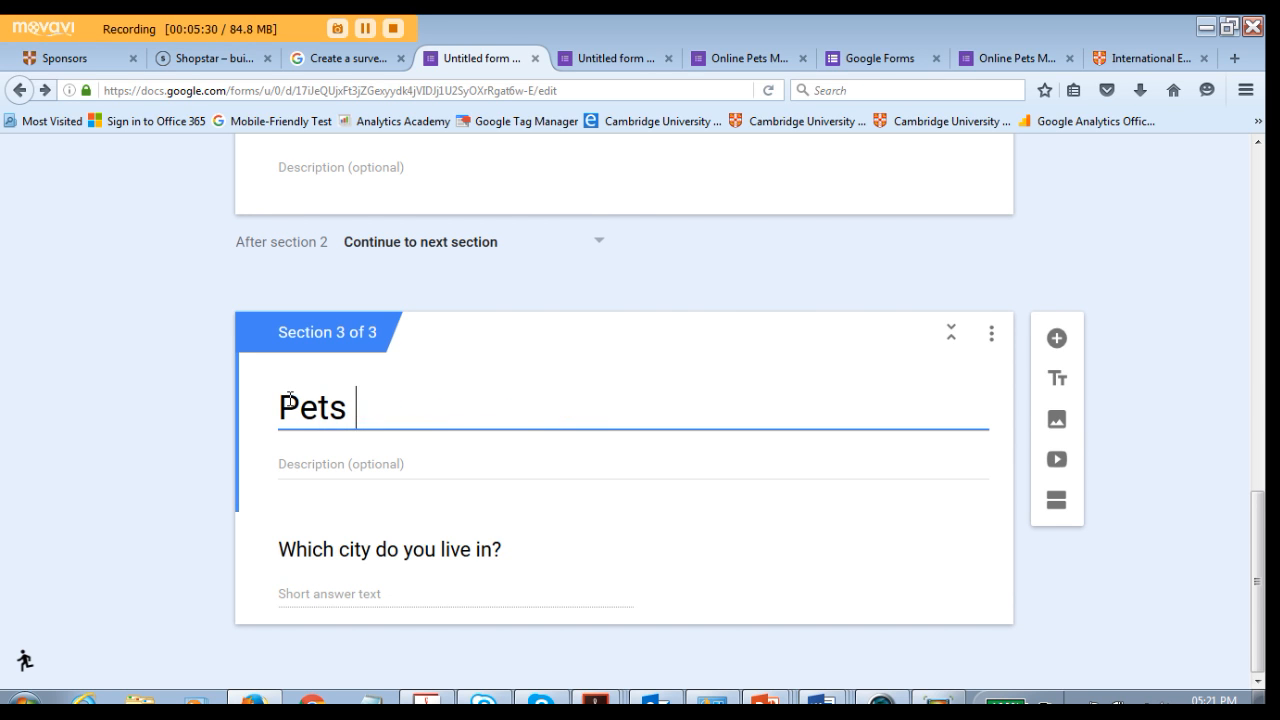
# - Add a new multiple choice question to the Pets section
pyautogui.scroll(2, 391, 571)
pyautogui.scroll(-2, 391, 571)
pyautogui.click(1056, 338)
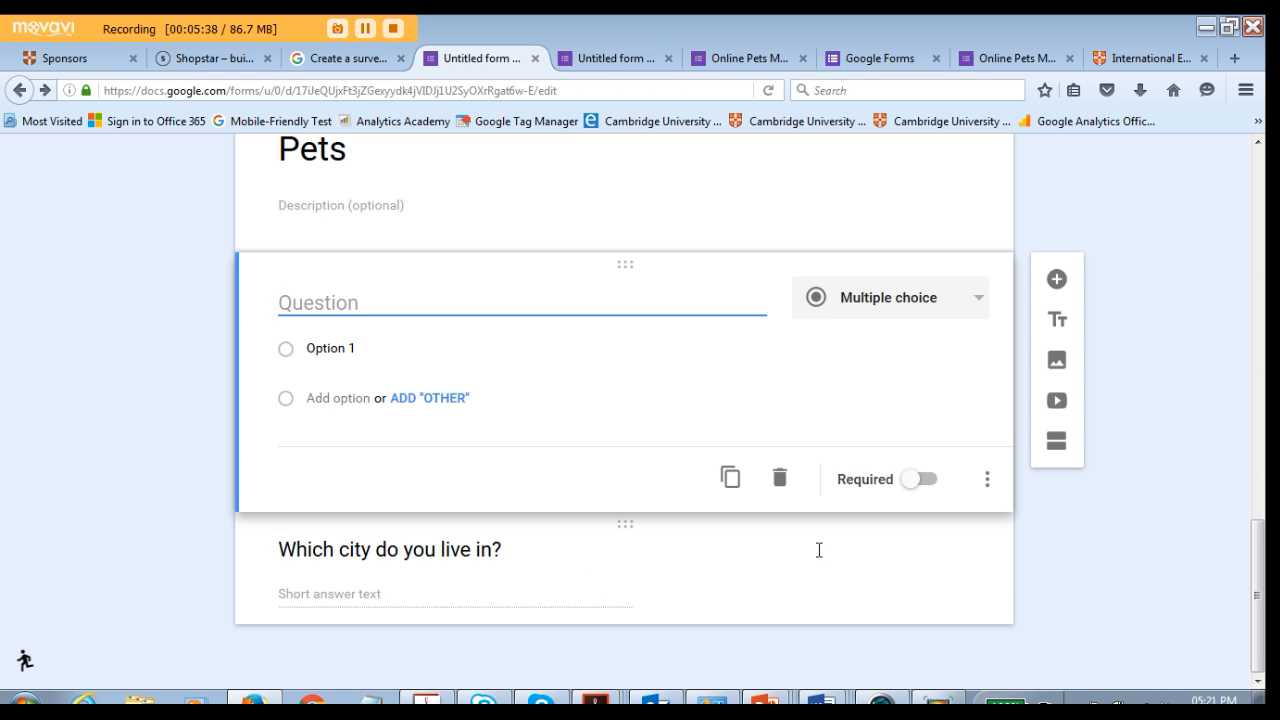
# - Move the "Which city do you live in?" question up into the City (other) section
pyautogui.click(930, 563)
pyautogui.scroll(1, 923, 471)
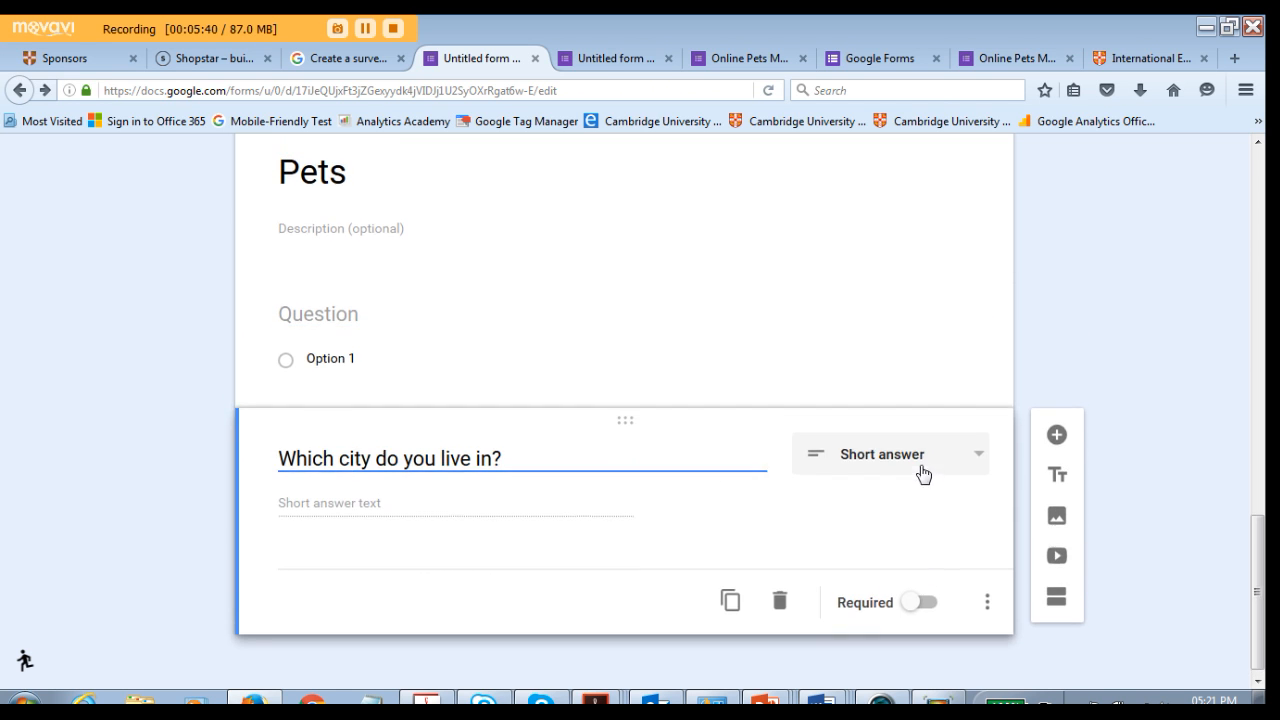
pyautogui.scroll(-1, 620, 535)
pyautogui.click(246, 460)
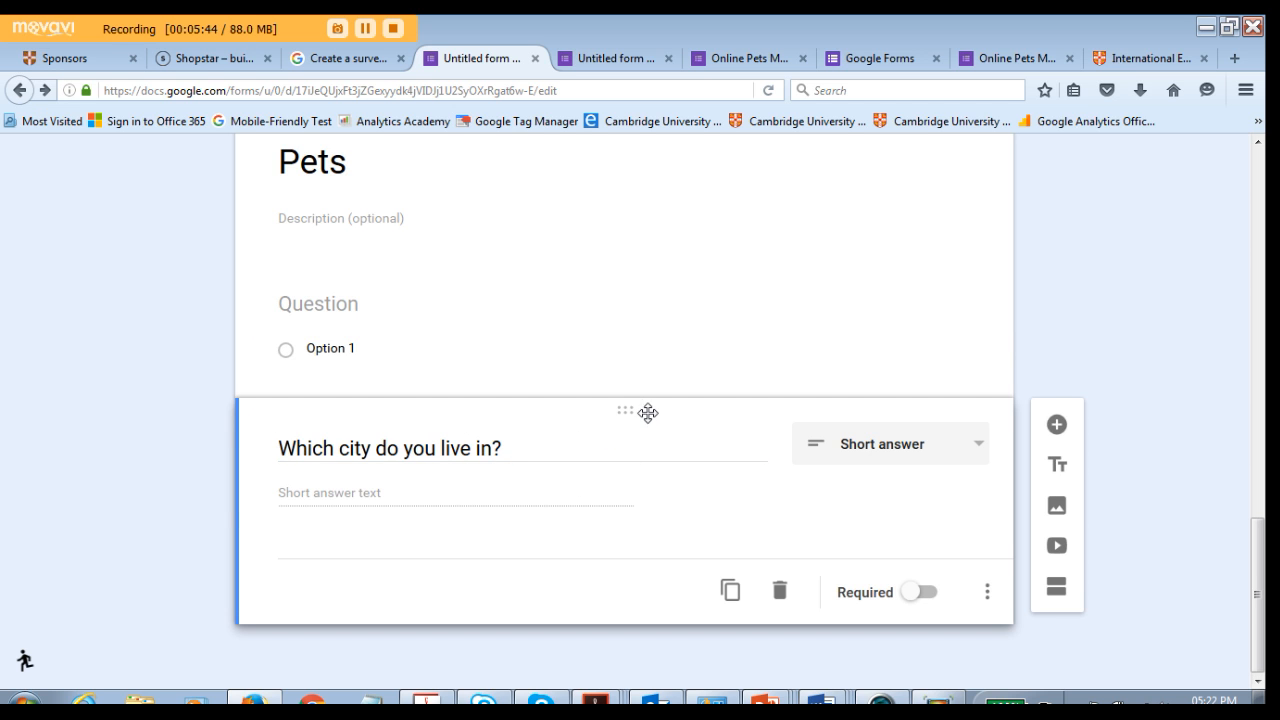
pyautogui.moveTo(627, 412); pyautogui.dragTo(574, 430)
pyautogui.scroll(-3, 576, 444)
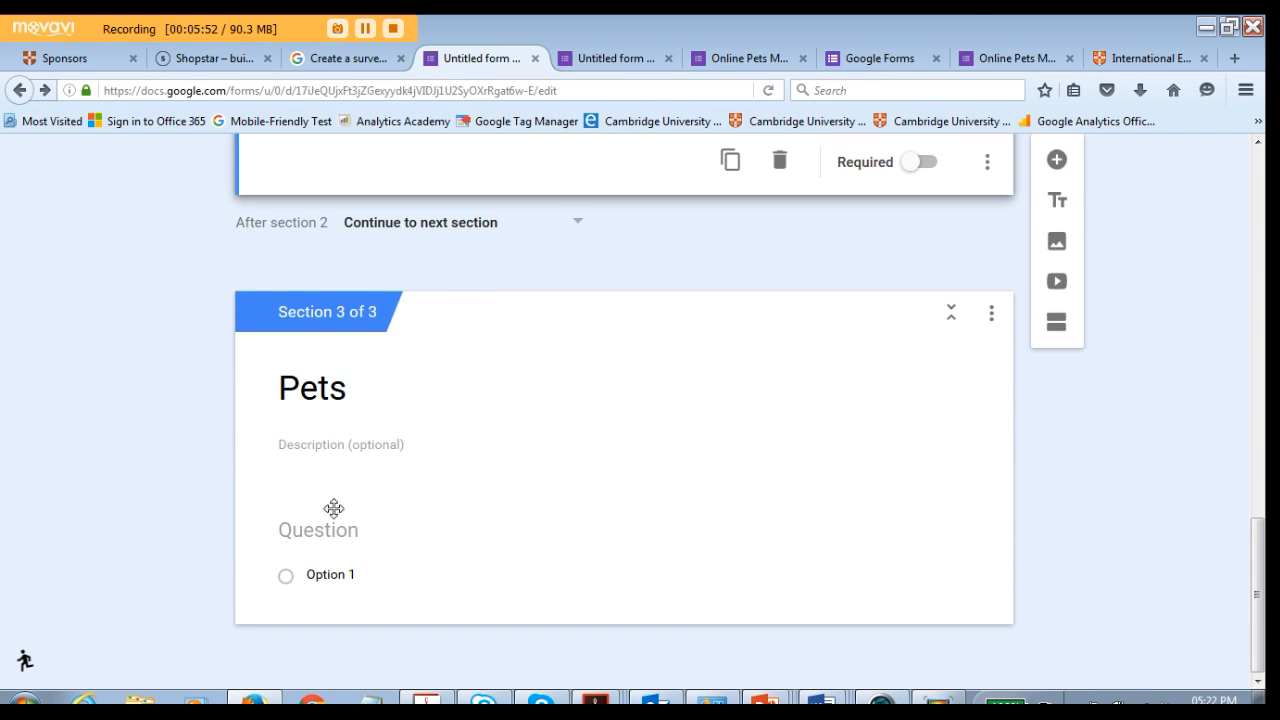
# - Enter the Pets question "Do you own a dog or cat?" with options Yes and No
pyautogui.click(420, 527)
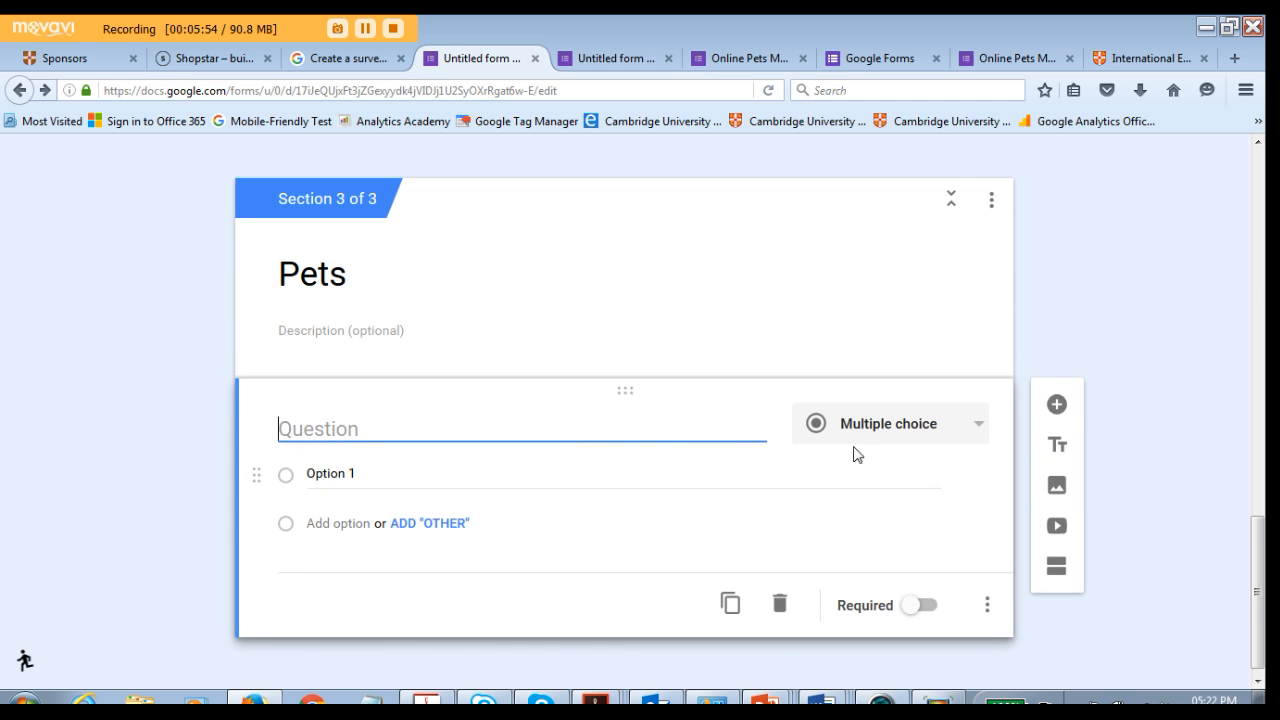
pyautogui.write('Do')
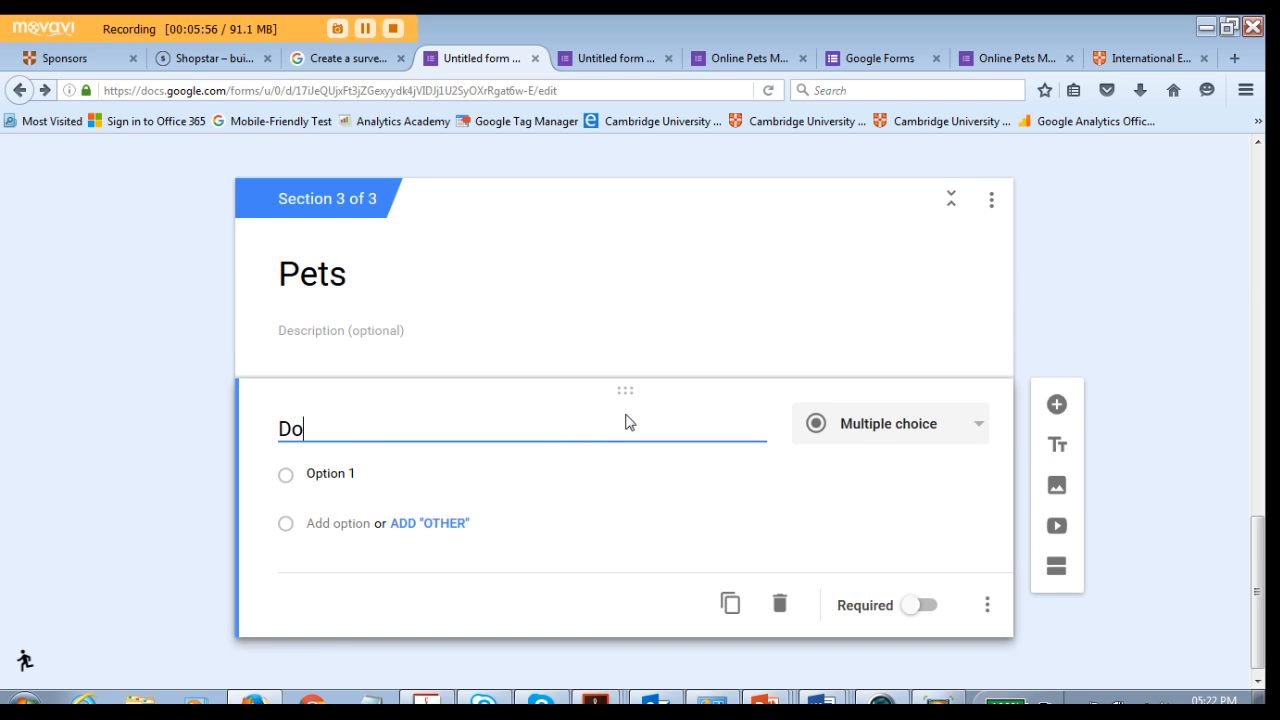
pyautogui.write(' you own a dog or cat?')
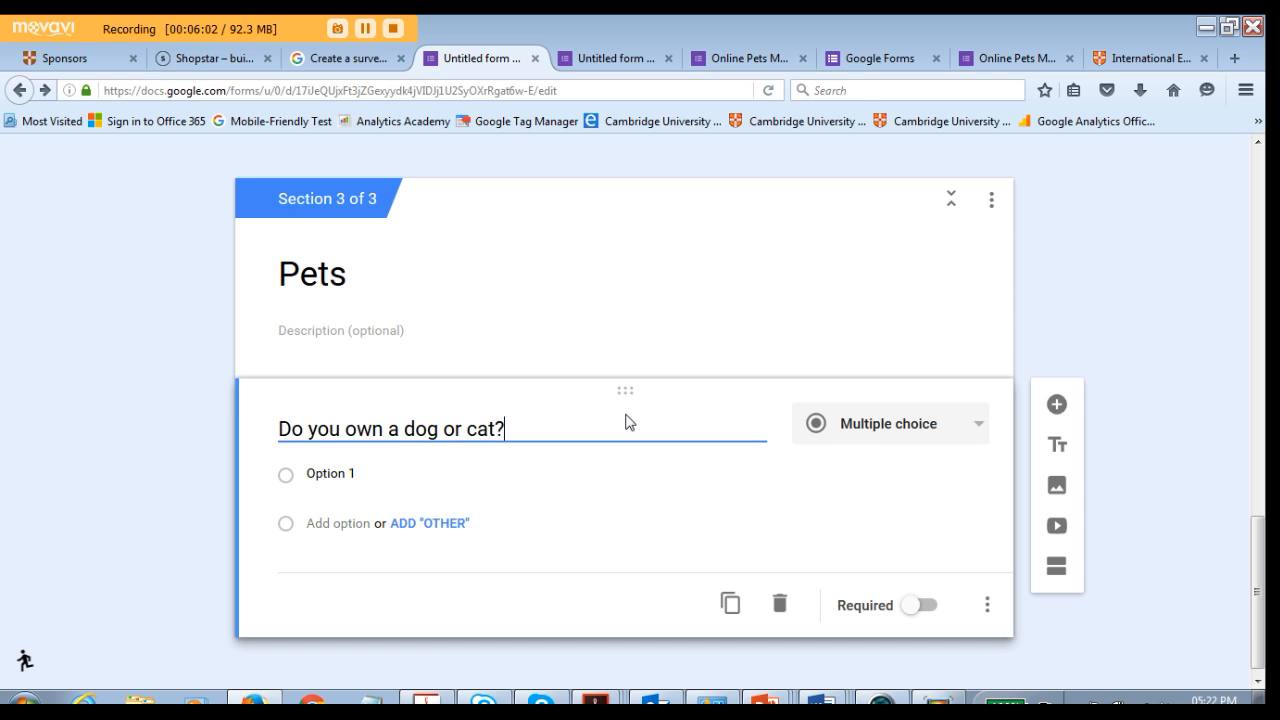
pyautogui.click(345, 475)
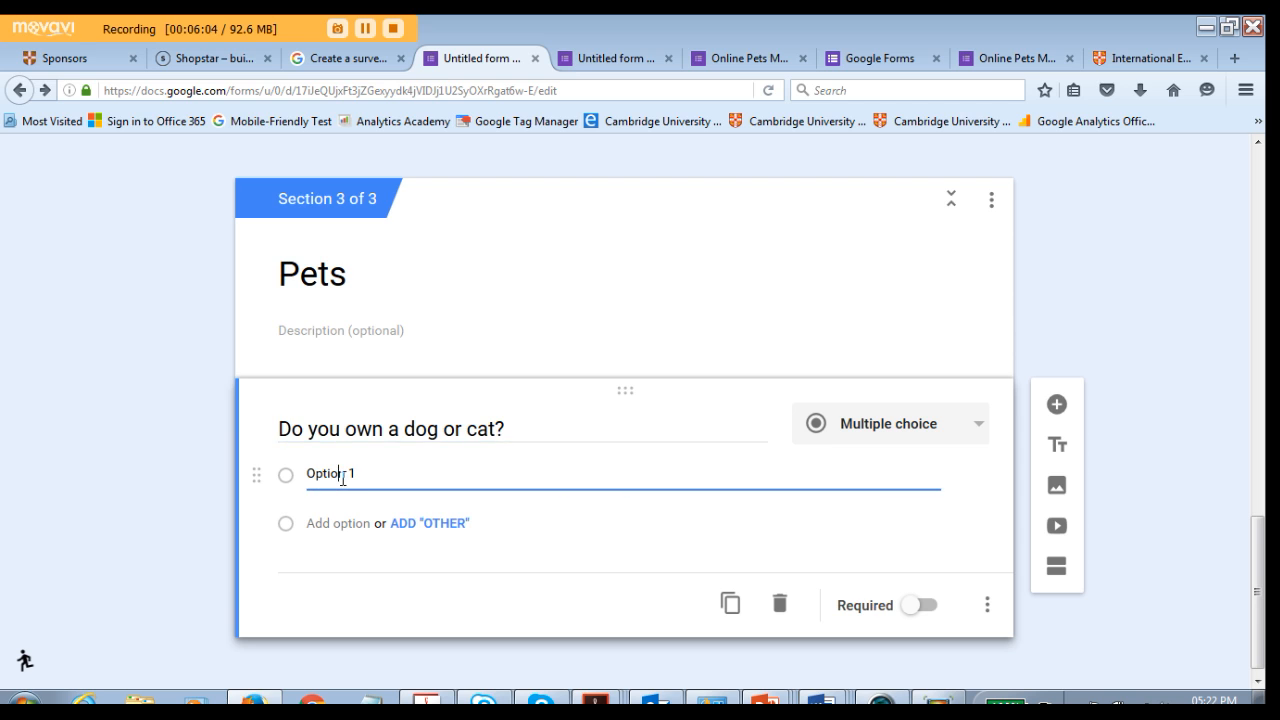
pyautogui.moveTo(382, 472); pyautogui.dragTo(303, 476)
pyautogui.write('Yes')
pyautogui.click(315, 523)
pyautogui.write('No')
# - Scroll through the form to review all three sections and their questions
pyautogui.scroll(-1, 345, 529)
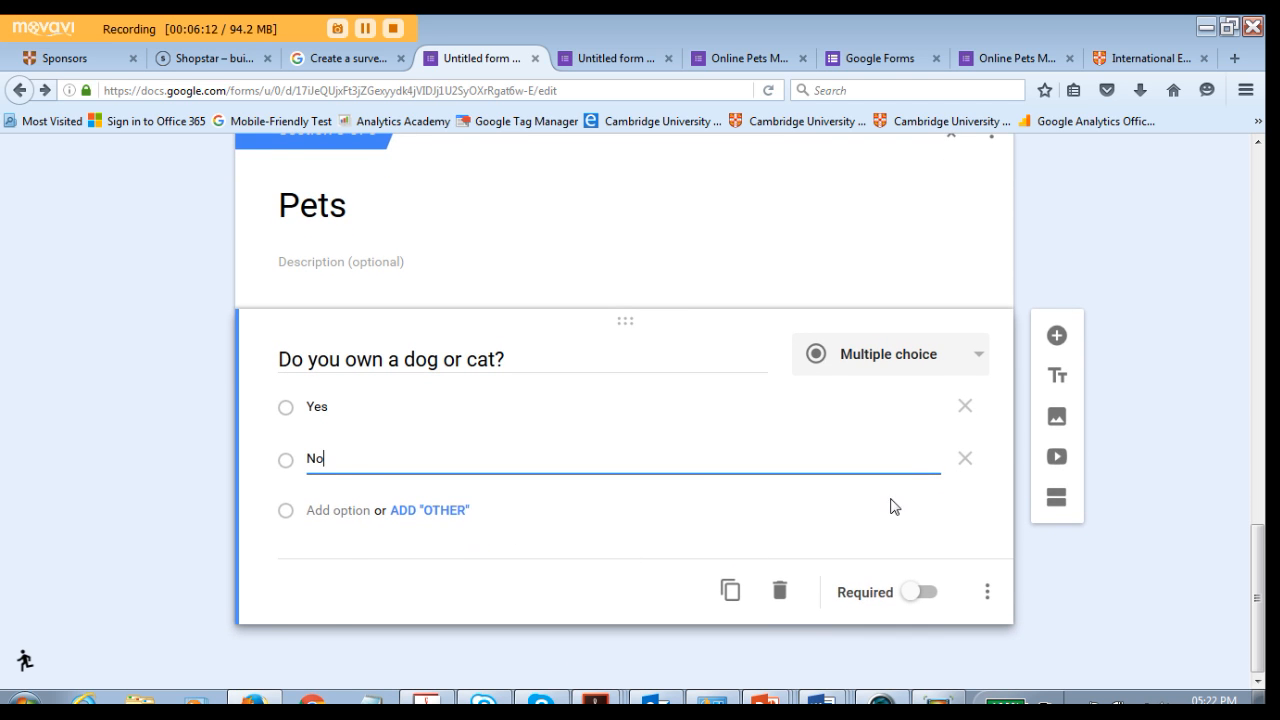
pyautogui.scroll(3, 857, 477)
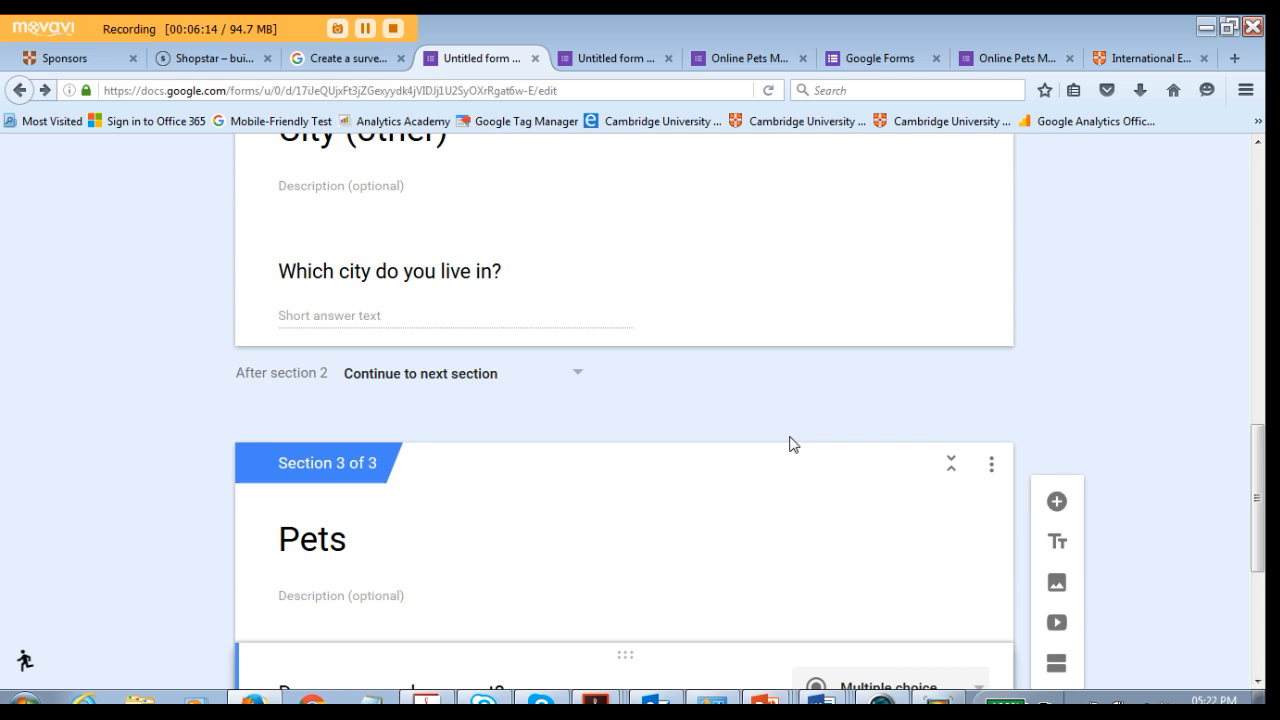
pyautogui.scroll(8, 789, 440)
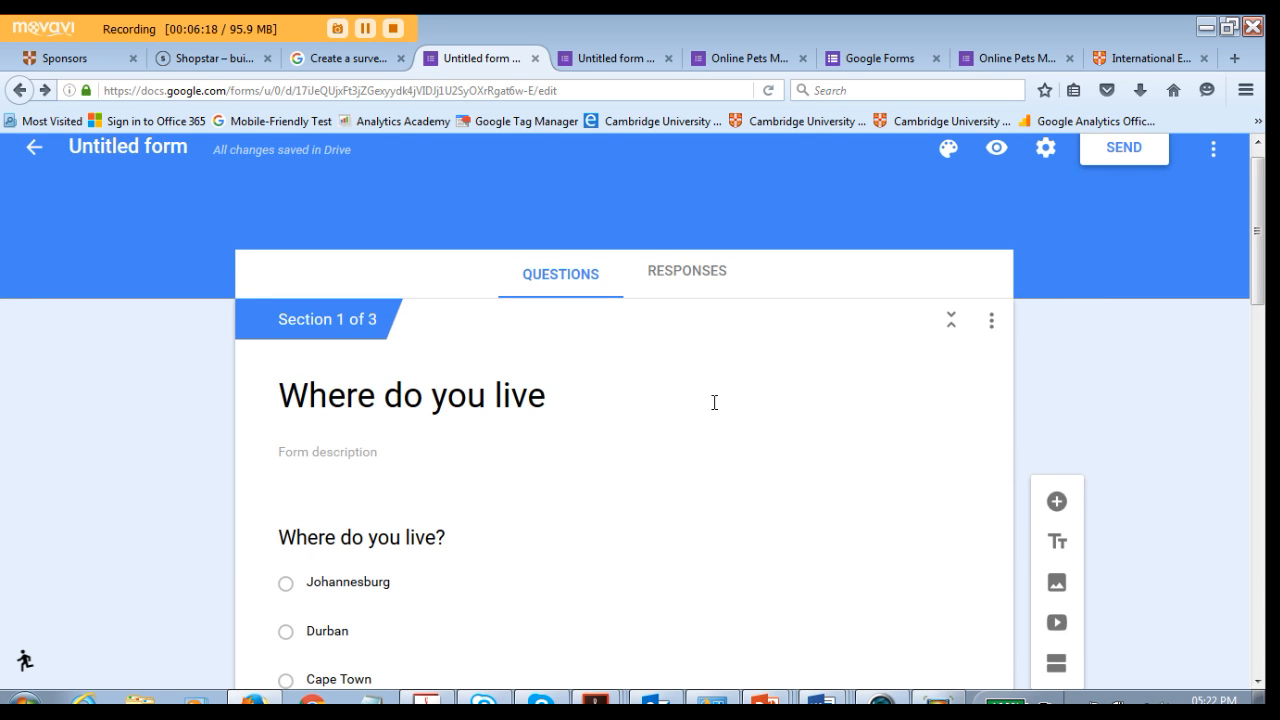
pyautogui.scroll(-3, 714, 402)
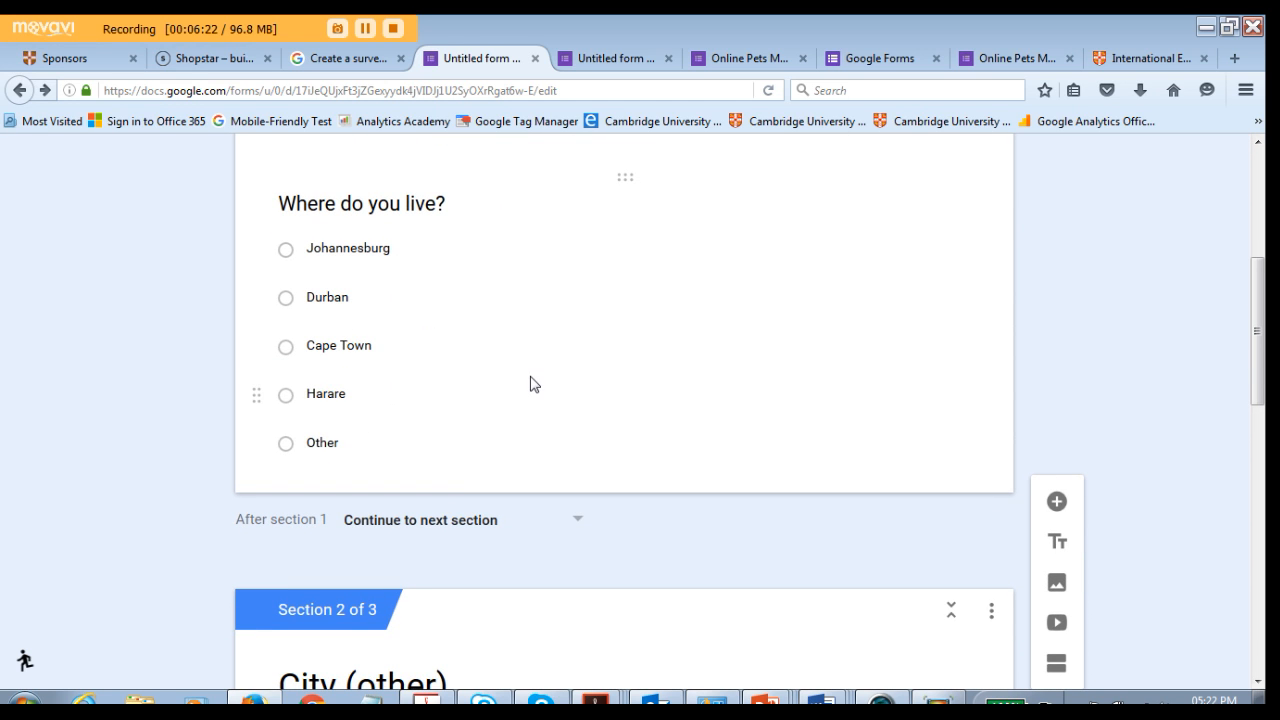
pyautogui.scroll(-4, 530, 384)
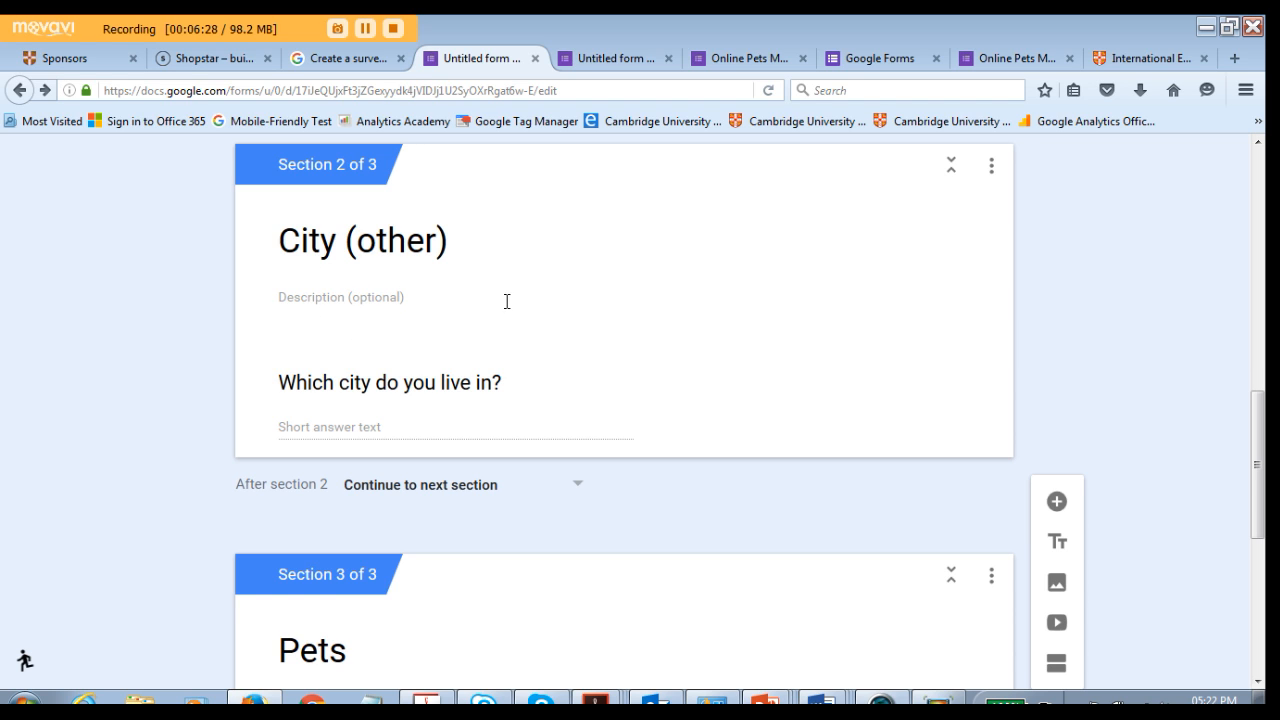
pyautogui.scroll(-4, 480, 330)
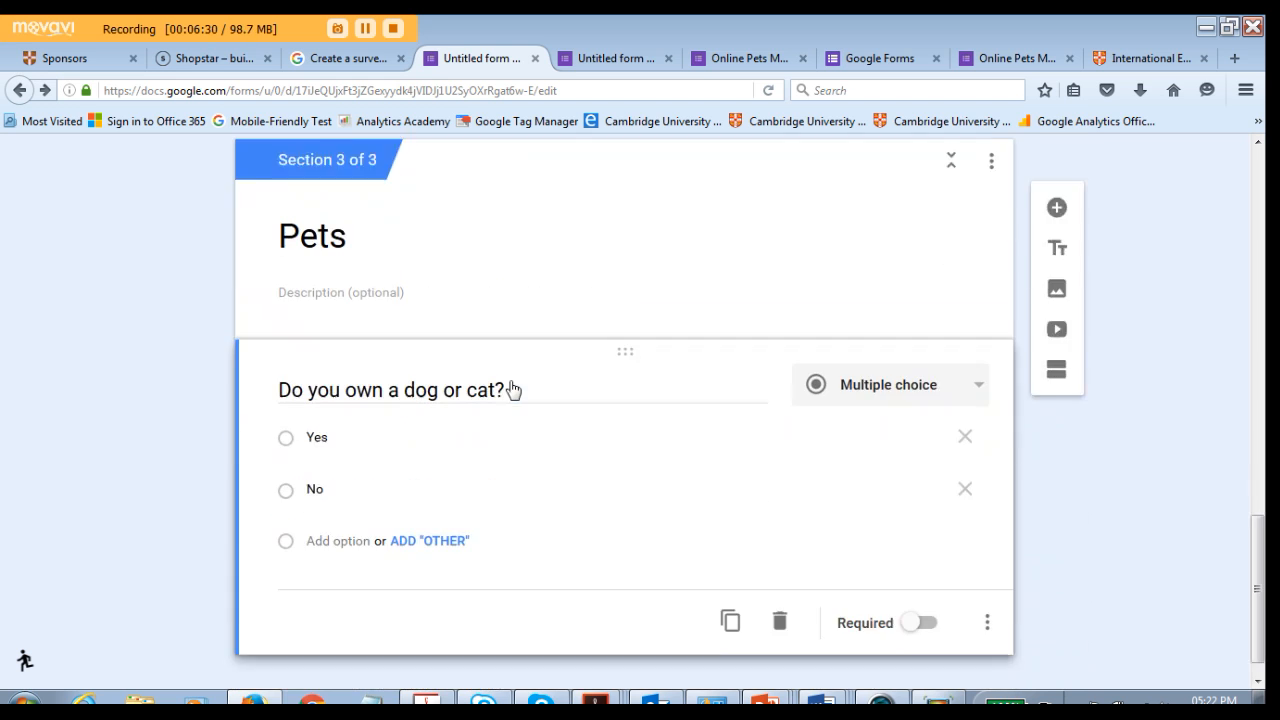
pyautogui.scroll(2, 457, 400)
pyautogui.scroll(-2, 497, 426)
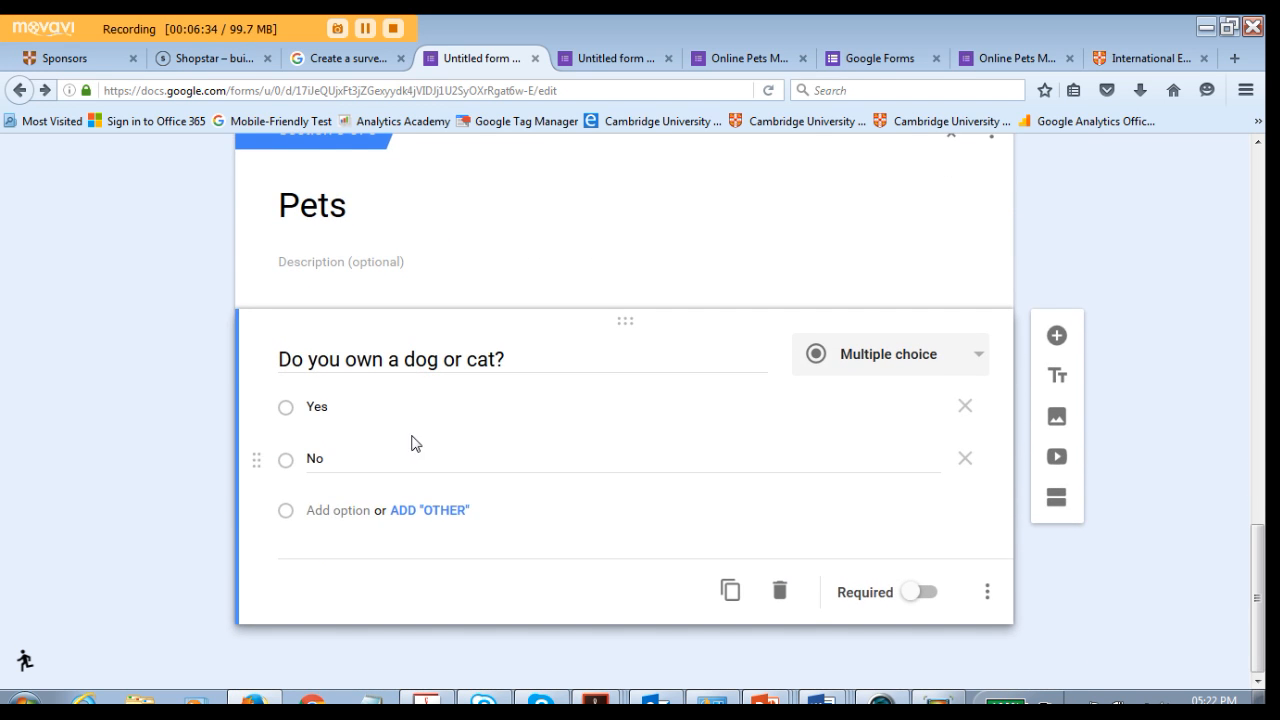
pyautogui.scroll(10, 411, 443)
pyautogui.scroll(2, 580, 402)
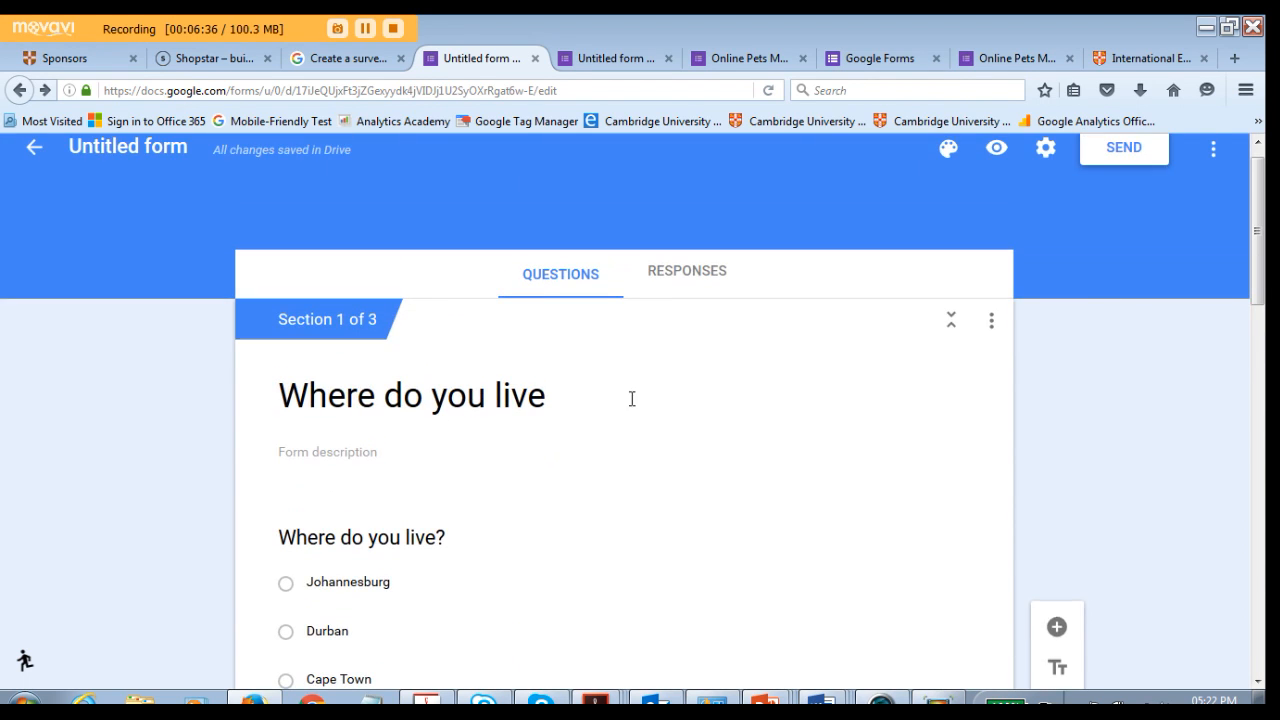
pyautogui.scroll(-2, 789, 449)
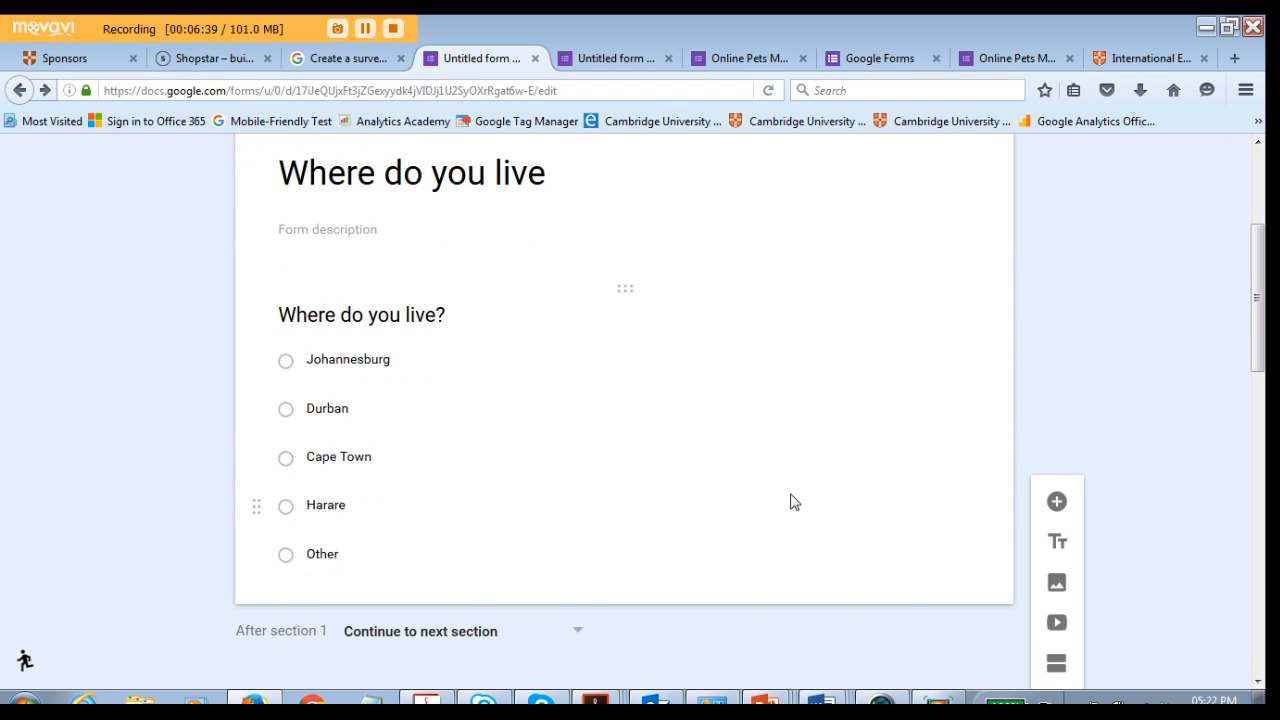
# - Route the Johannesburg, Durban, Cape Town and Harare answers to section 3 (Pets)
pyautogui.click(790, 501)
pyautogui.scroll(-1, 751, 331)
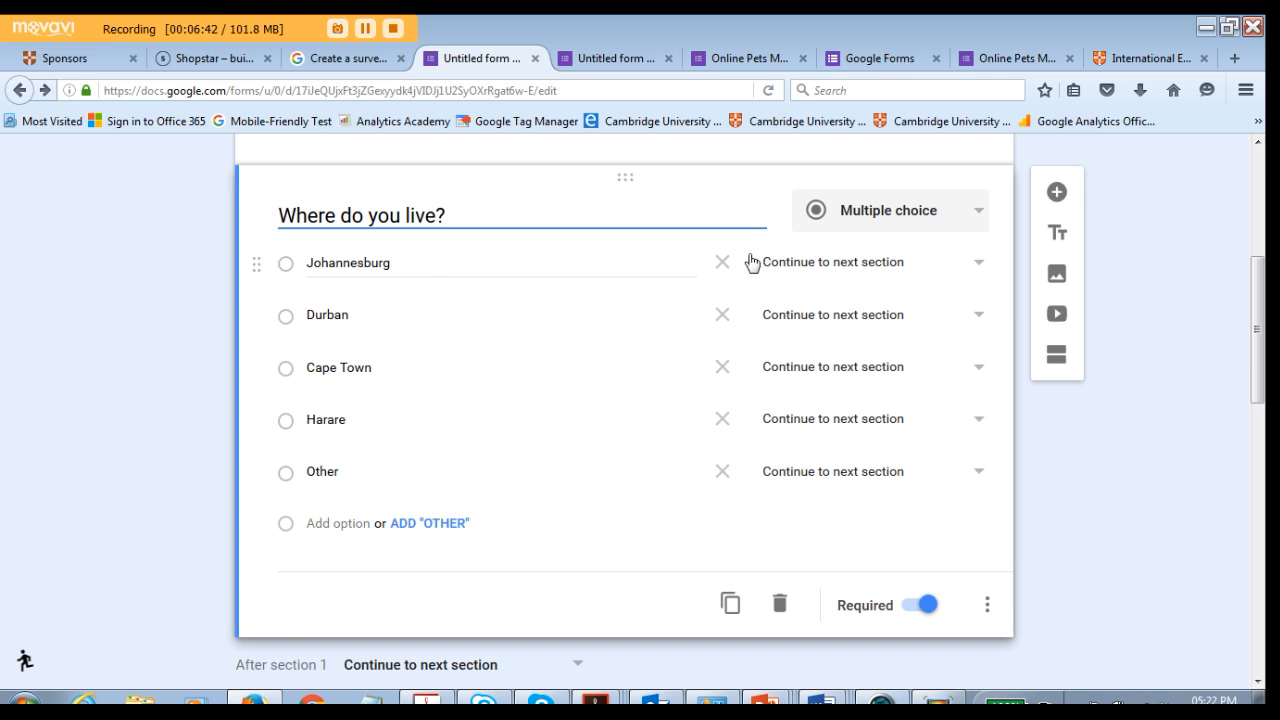
pyautogui.scroll(-1, 855, 432)
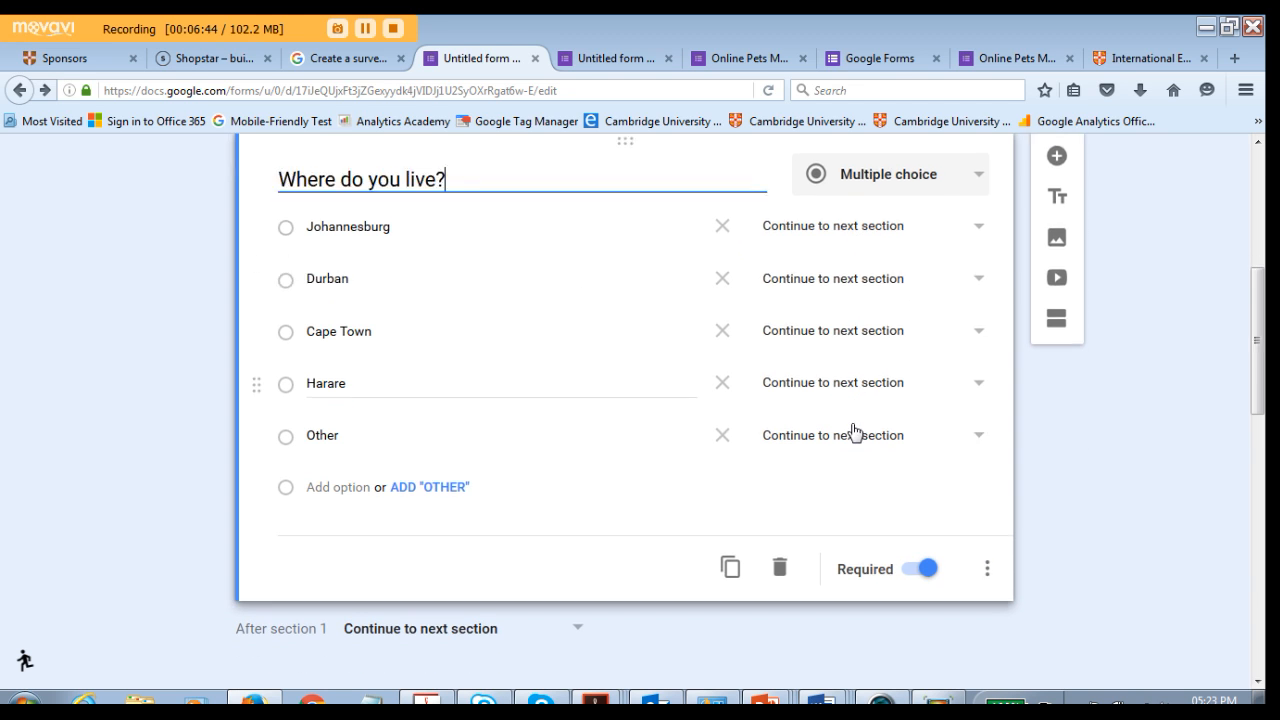
pyautogui.scroll(-5, 855, 432)
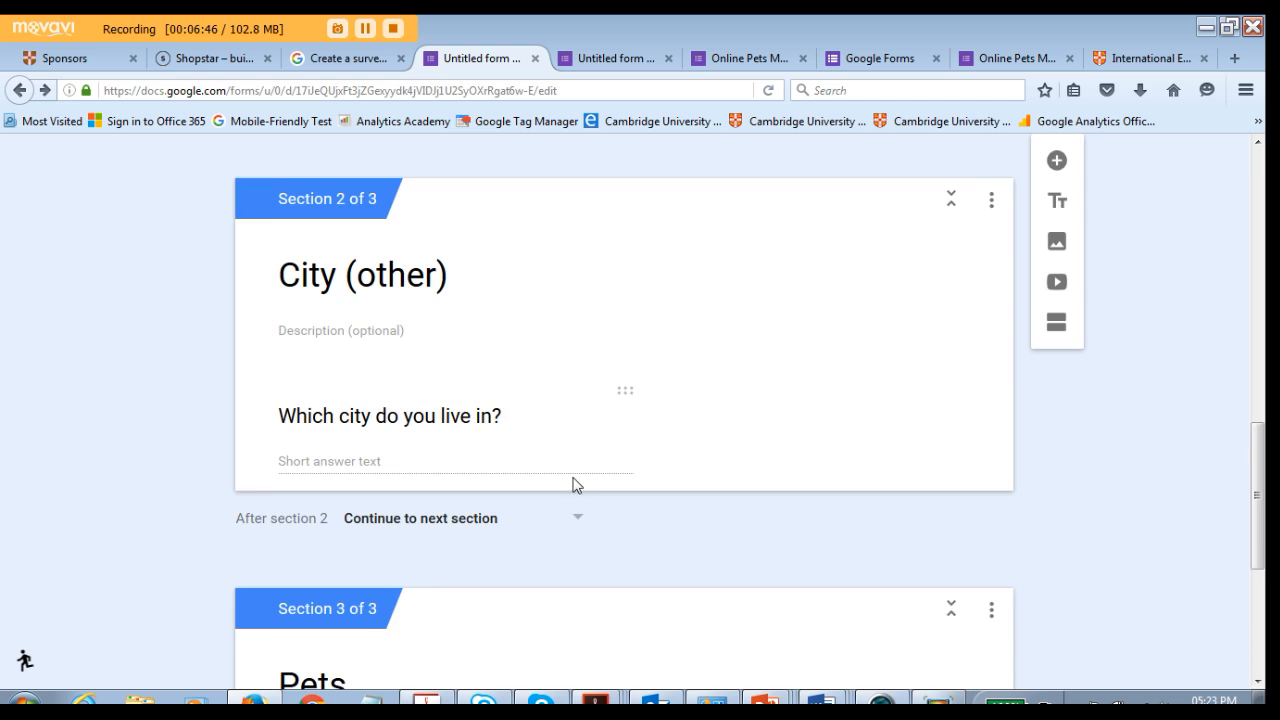
pyautogui.scroll(6, 576, 485)
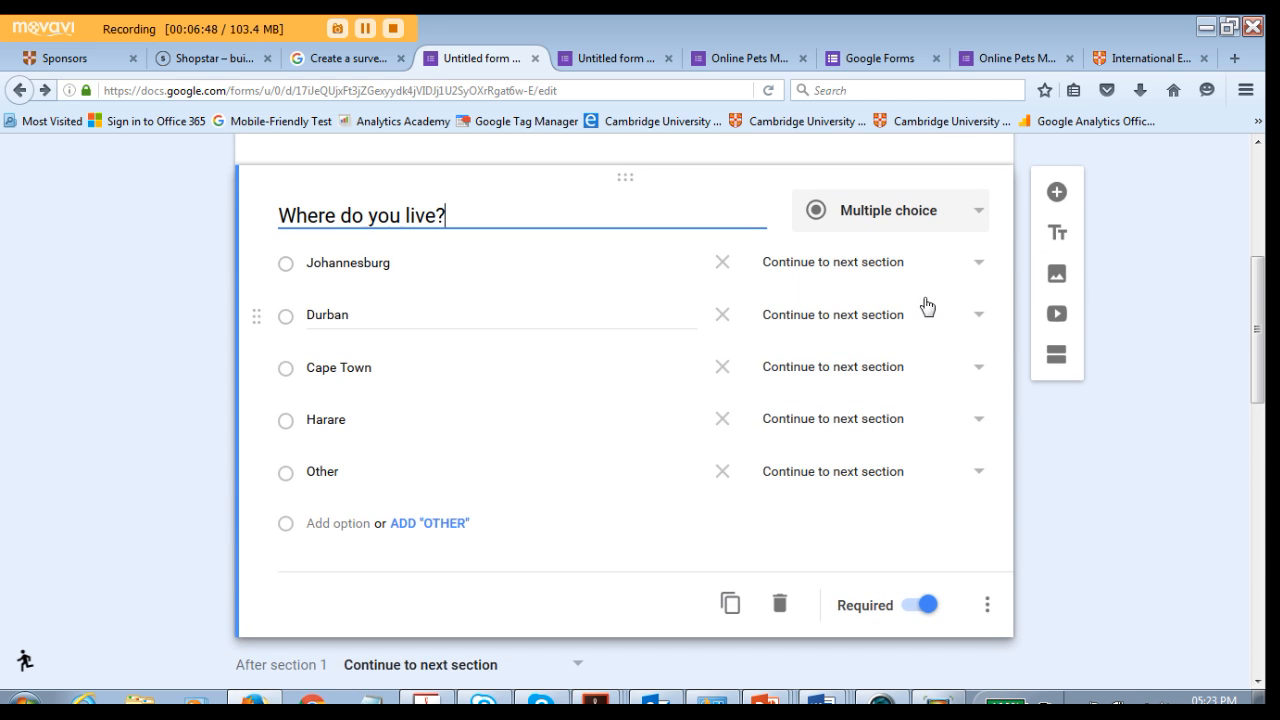
pyautogui.click(976, 265)
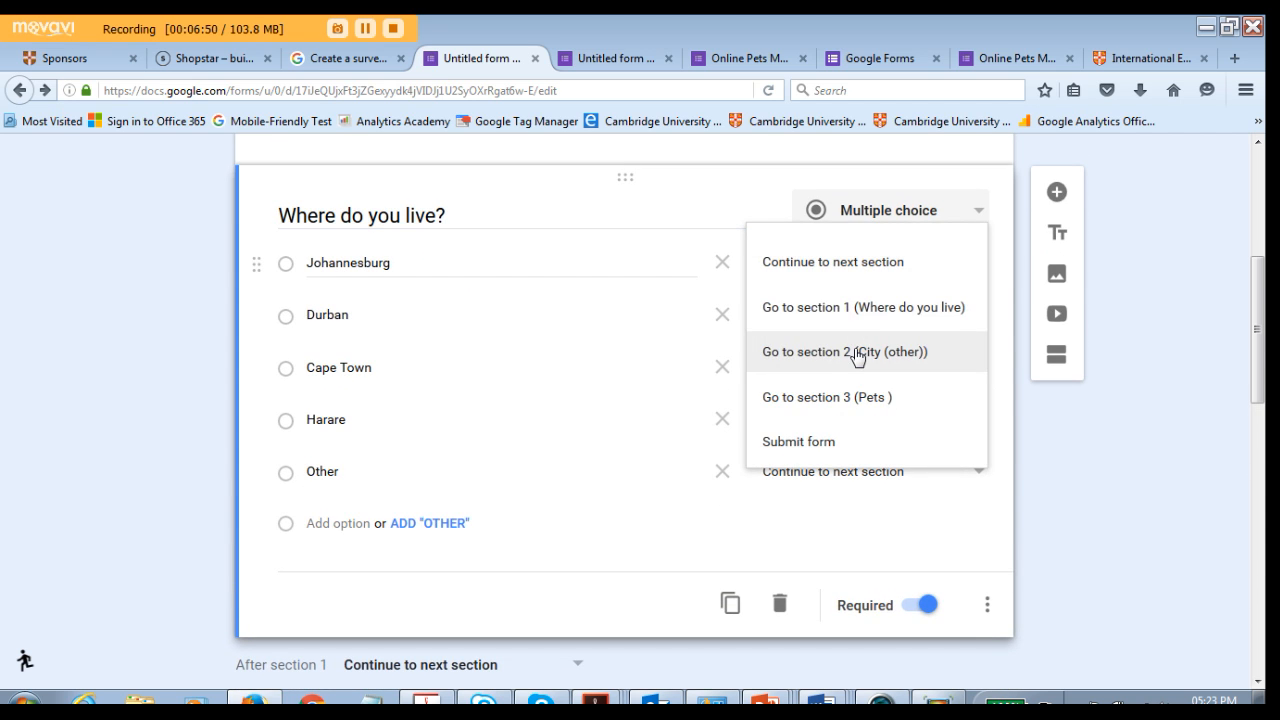
pyautogui.click(857, 404)
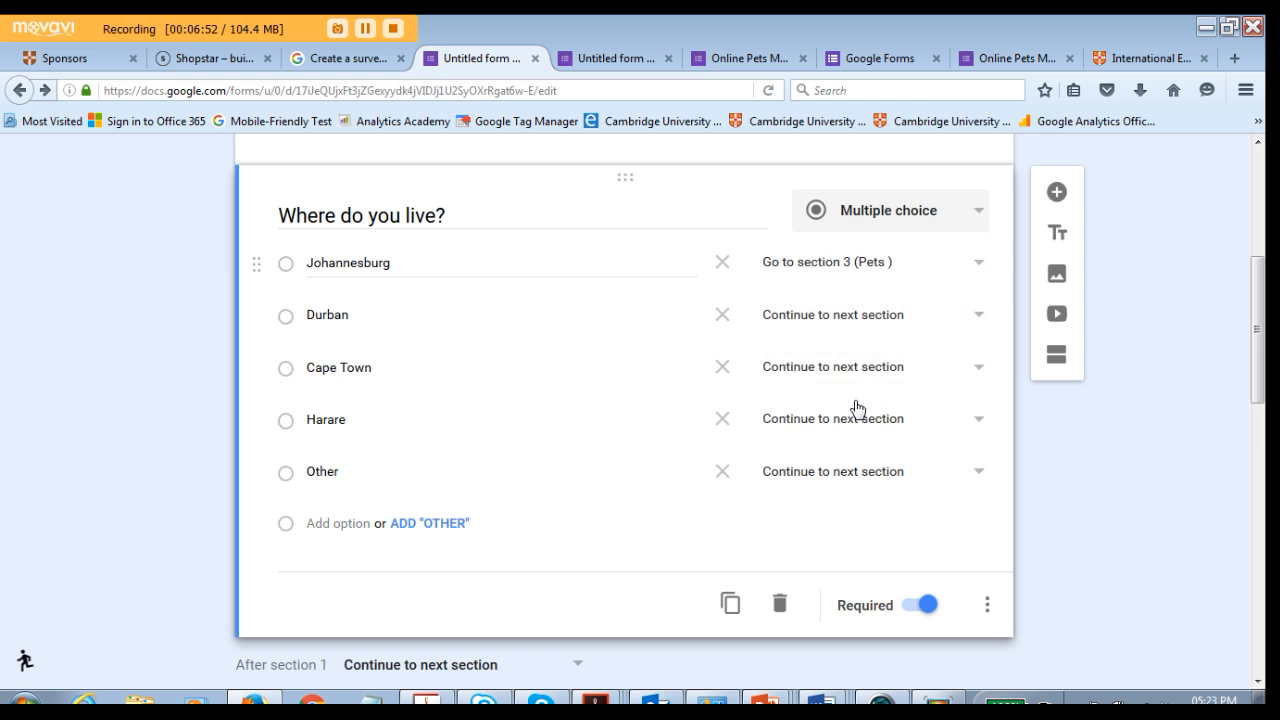
pyautogui.scroll(-2, 700, 417)
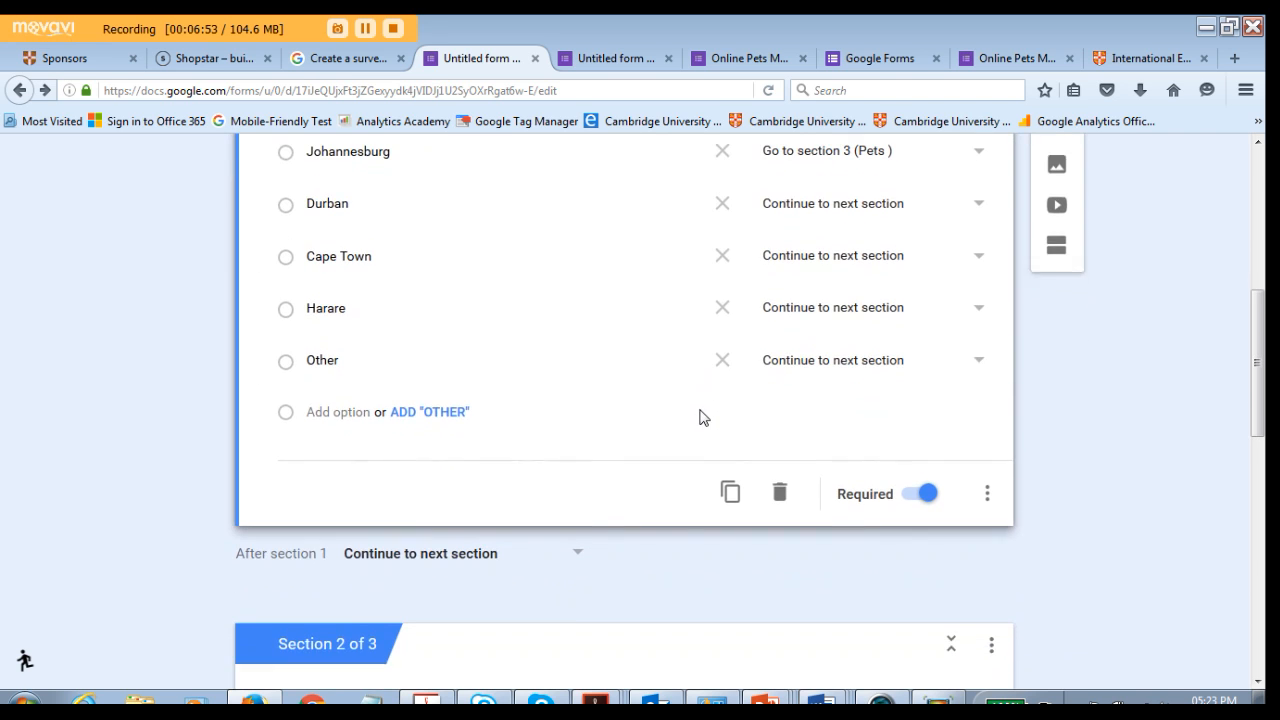
pyautogui.click(978, 205)
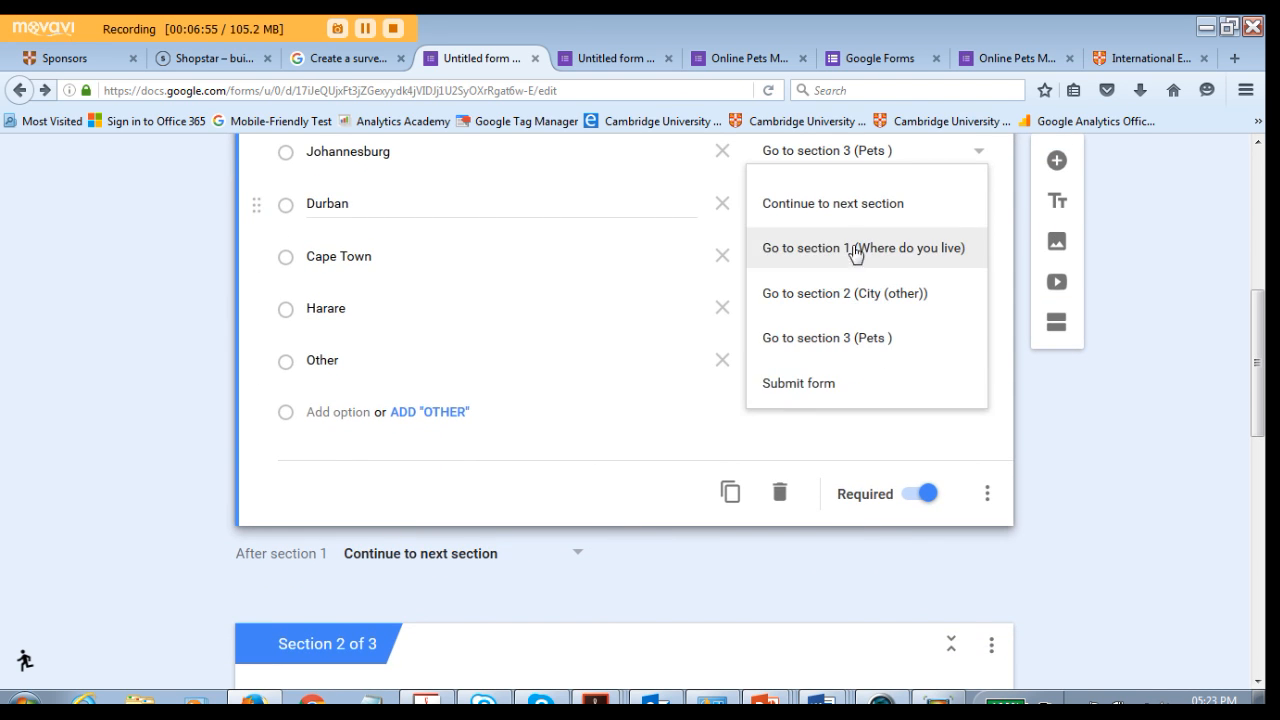
pyautogui.click(820, 340)
pyautogui.click(977, 258)
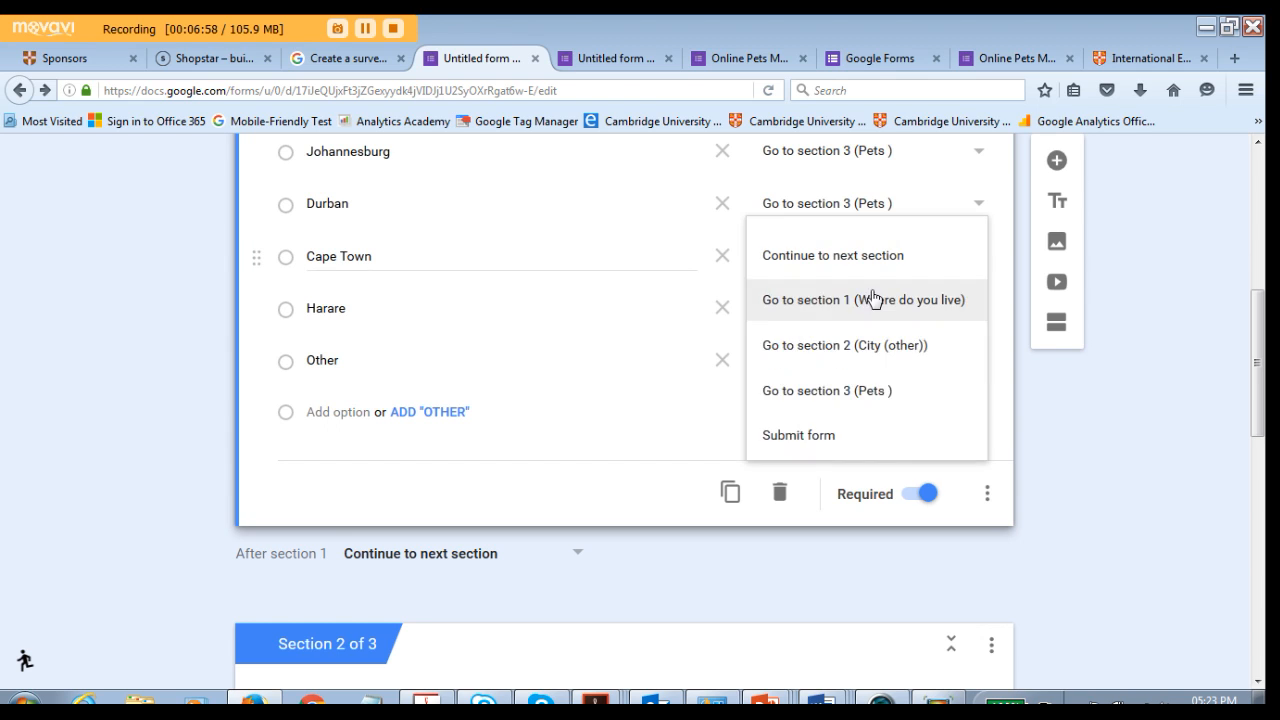
pyautogui.click(835, 400)
pyautogui.click(979, 312)
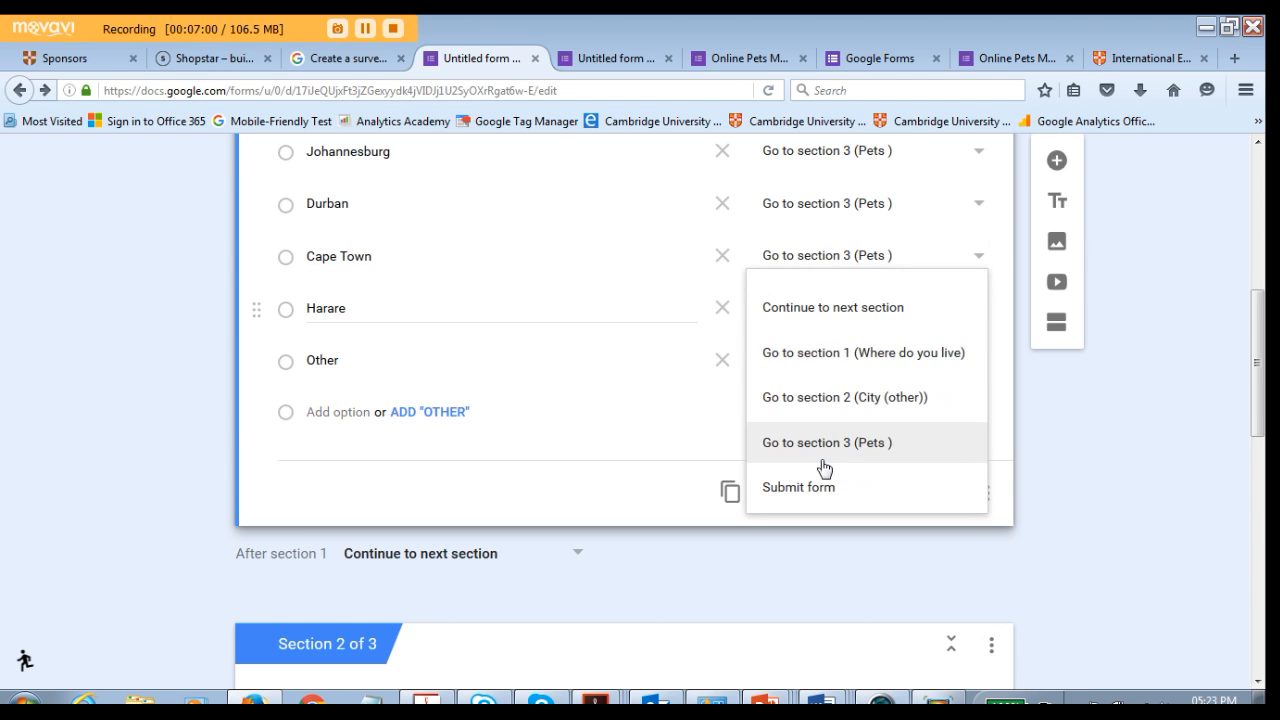
pyautogui.click(820, 443)
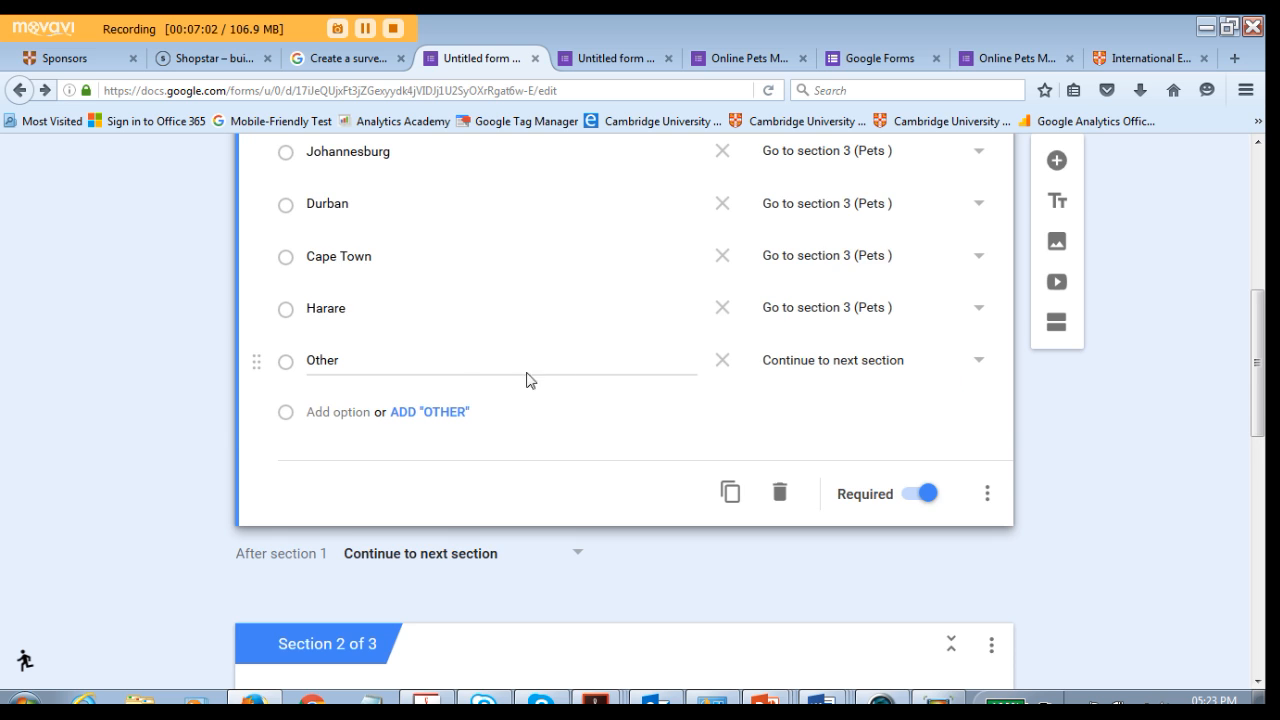
# - Open the form preview
pyautogui.scroll(1, 650, 388)
pyautogui.scroll(-2, 750, 400)
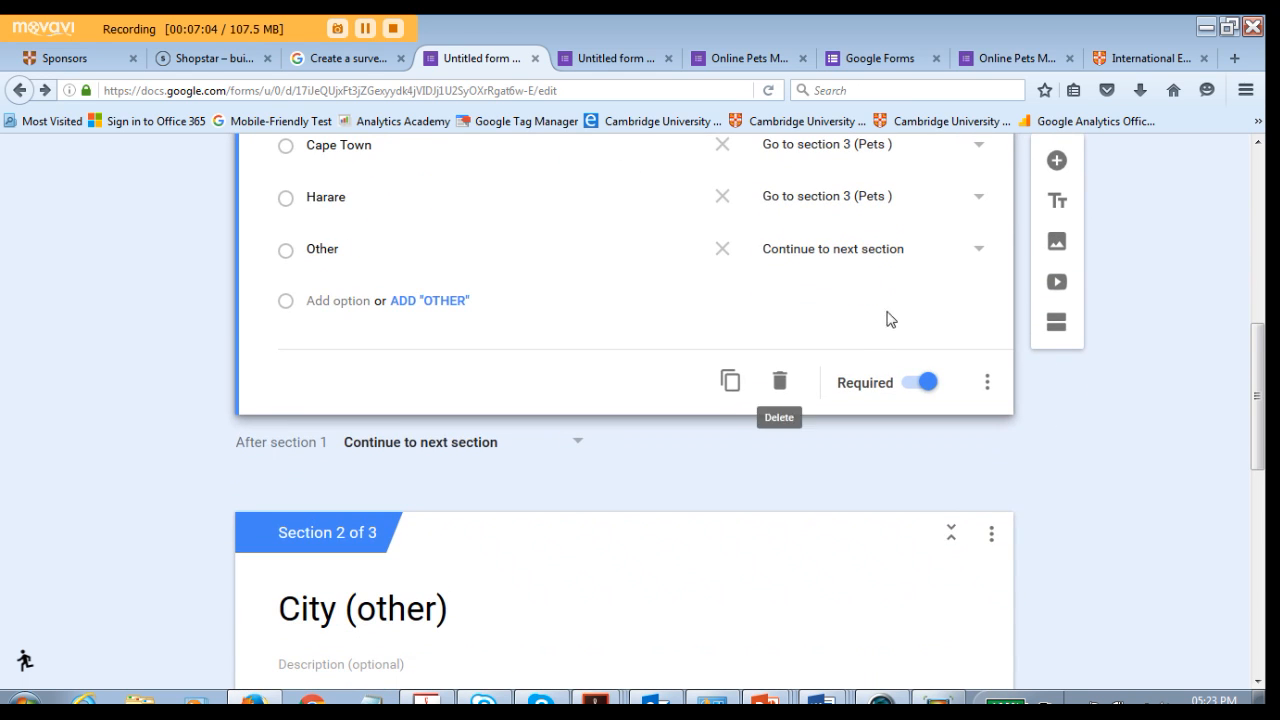
pyautogui.scroll(-2, 366, 394)
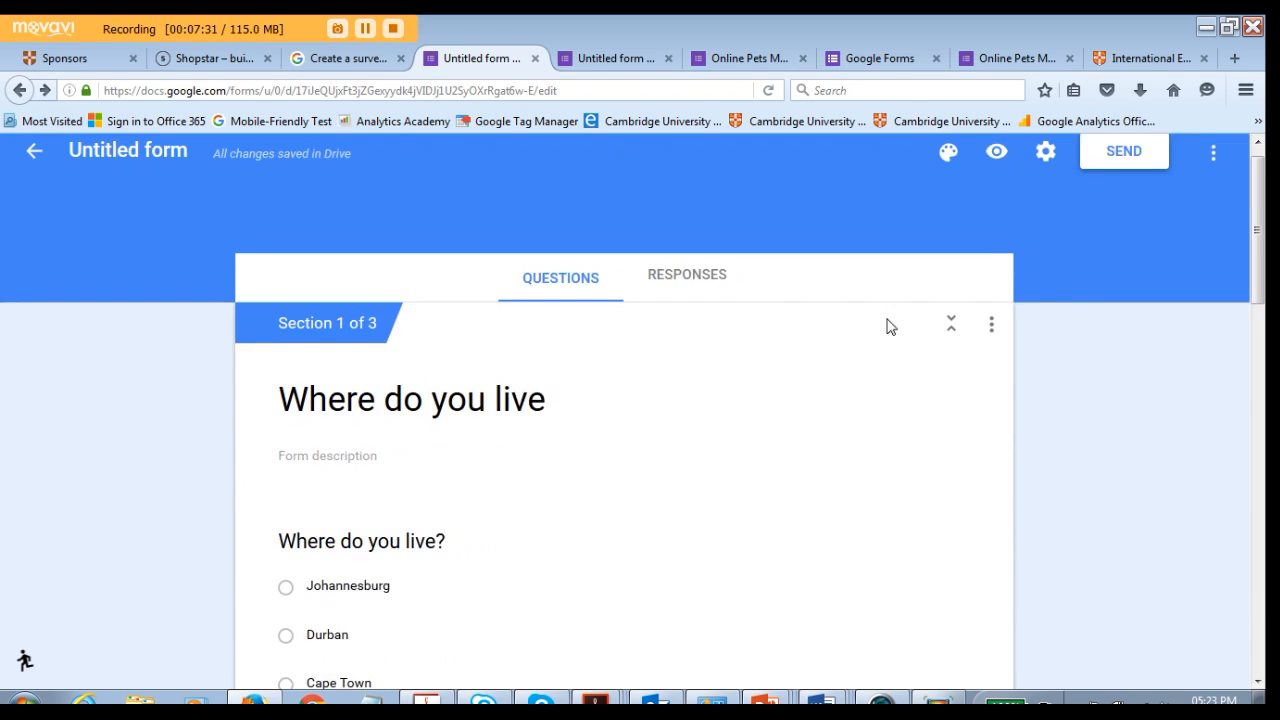
pyautogui.scroll(1, 891, 327)
pyautogui.click(995, 172)
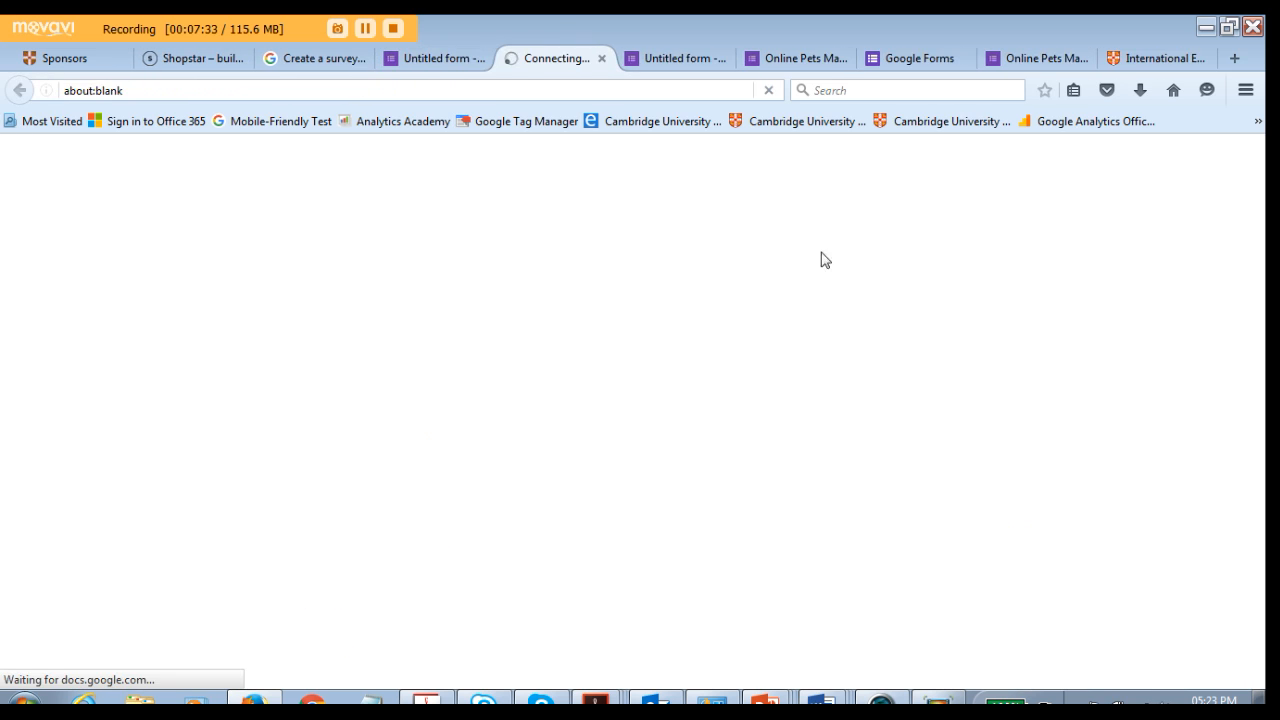
pyautogui.scroll(-4, 449, 280)
pyautogui.scroll(4, 423, 327)
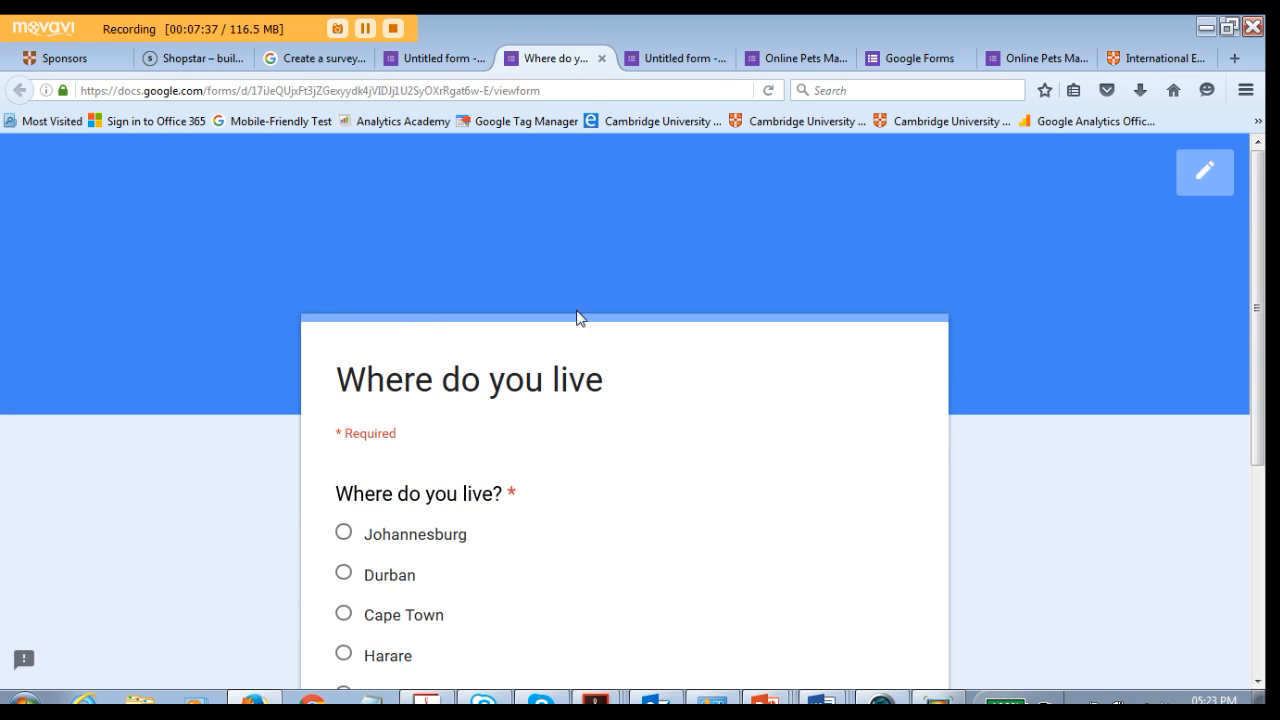
pyautogui.scroll(-2, 460, 440)
# - In the preview, choose Johannesburg and continue to the next page
pyautogui.click(400, 433)
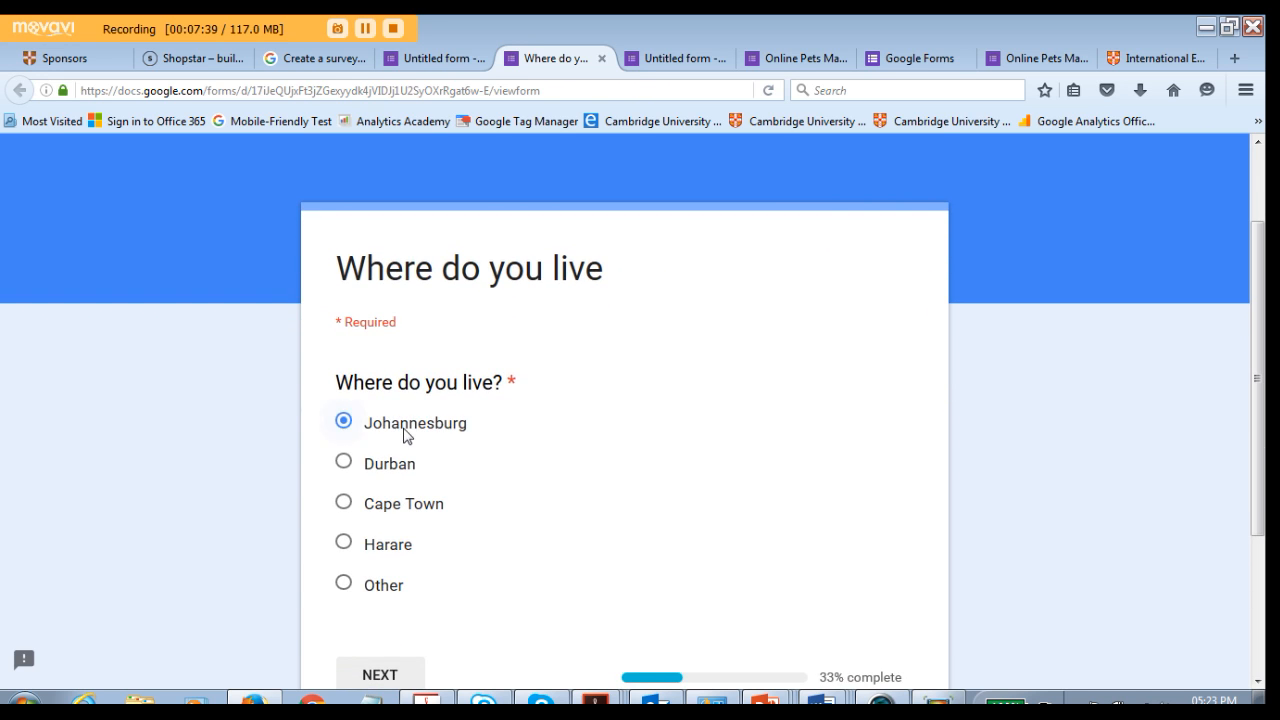
pyautogui.scroll(-4, 443, 426)
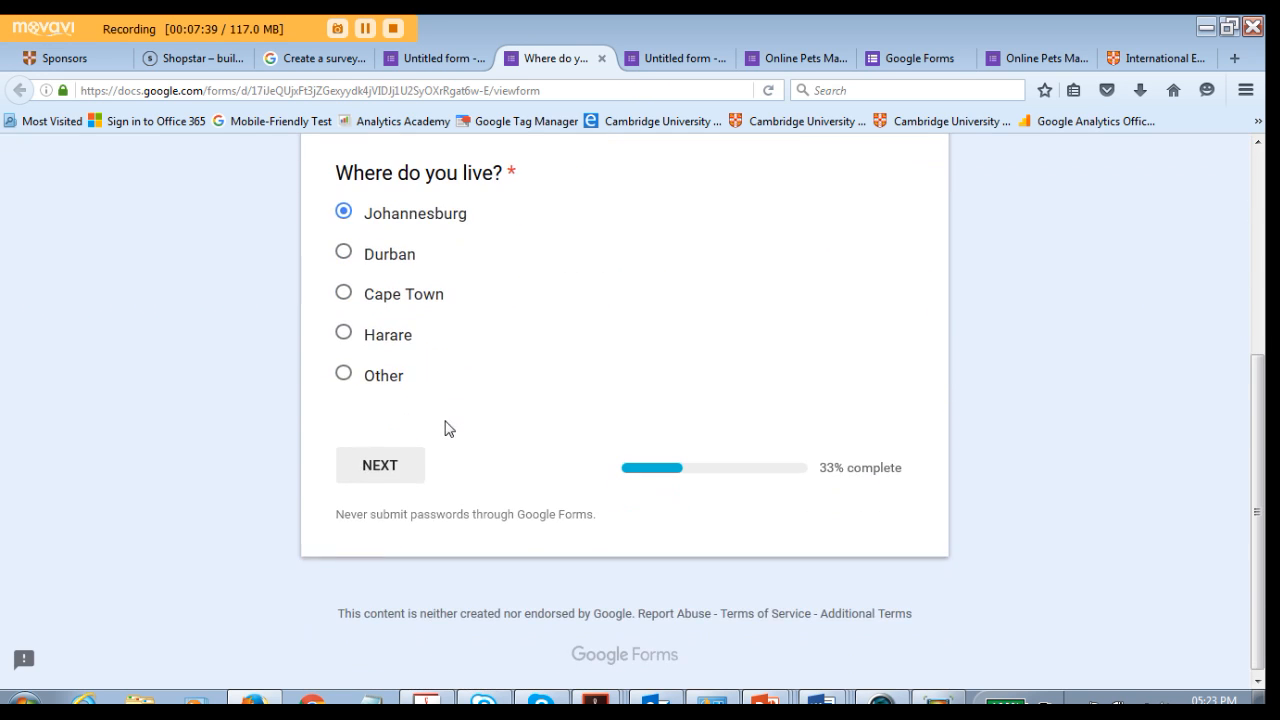
pyautogui.click(383, 463)
# - Answer Yes to the pet question and go back to the previous page
pyautogui.scroll(-4, 477, 462)
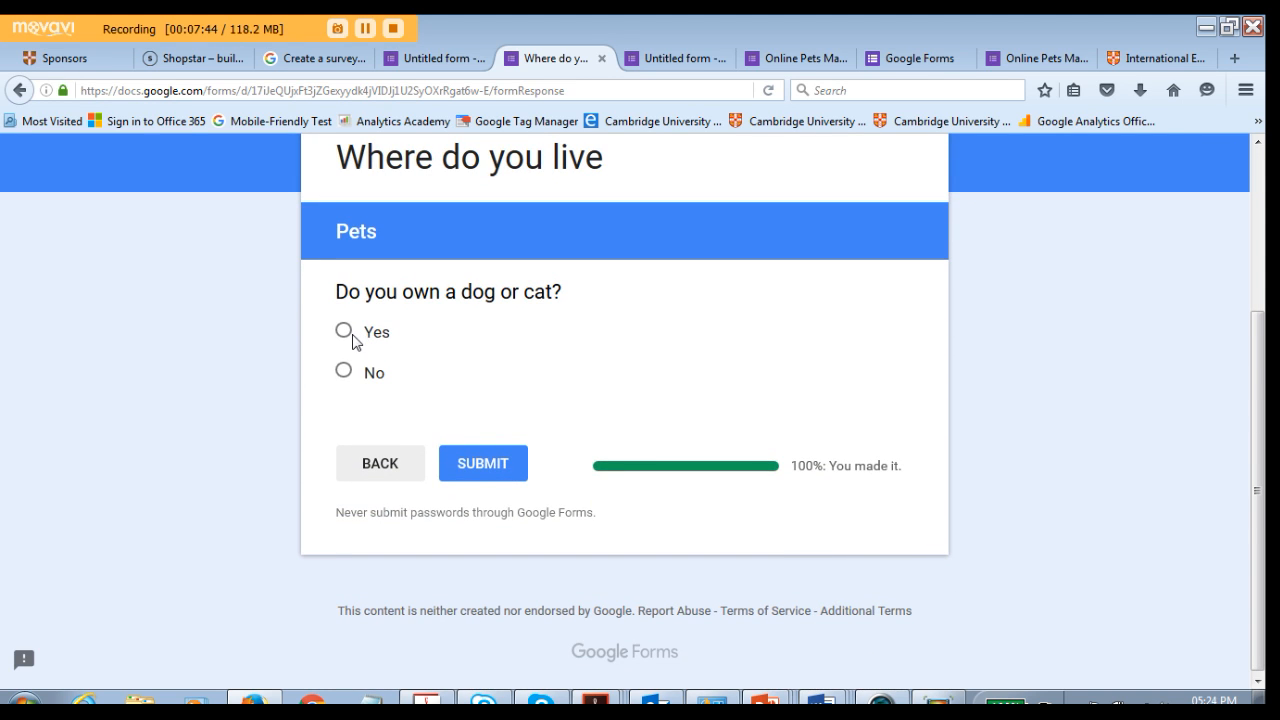
pyautogui.click(344, 372)
pyautogui.click(343, 333)
pyautogui.click(379, 465)
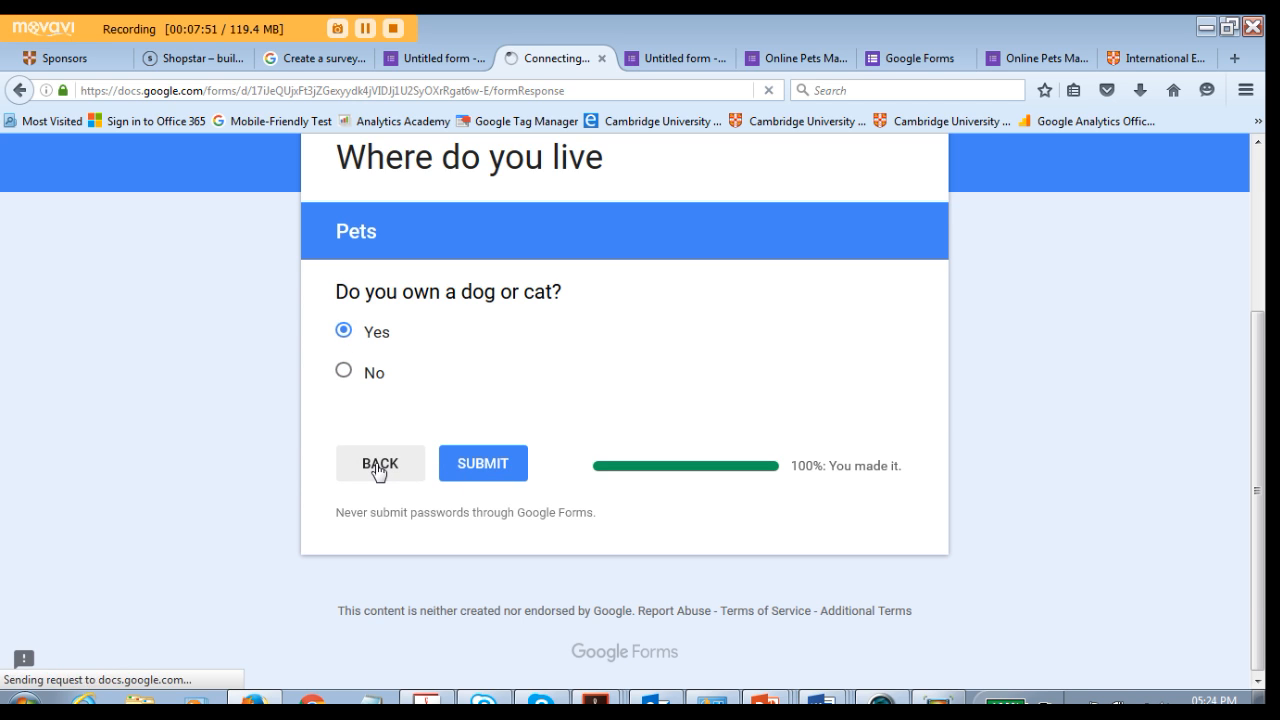
# - In the preview, choose Other for where you live and continue to the next page
pyautogui.scroll(-3, 417, 464)
pyautogui.click(345, 372)
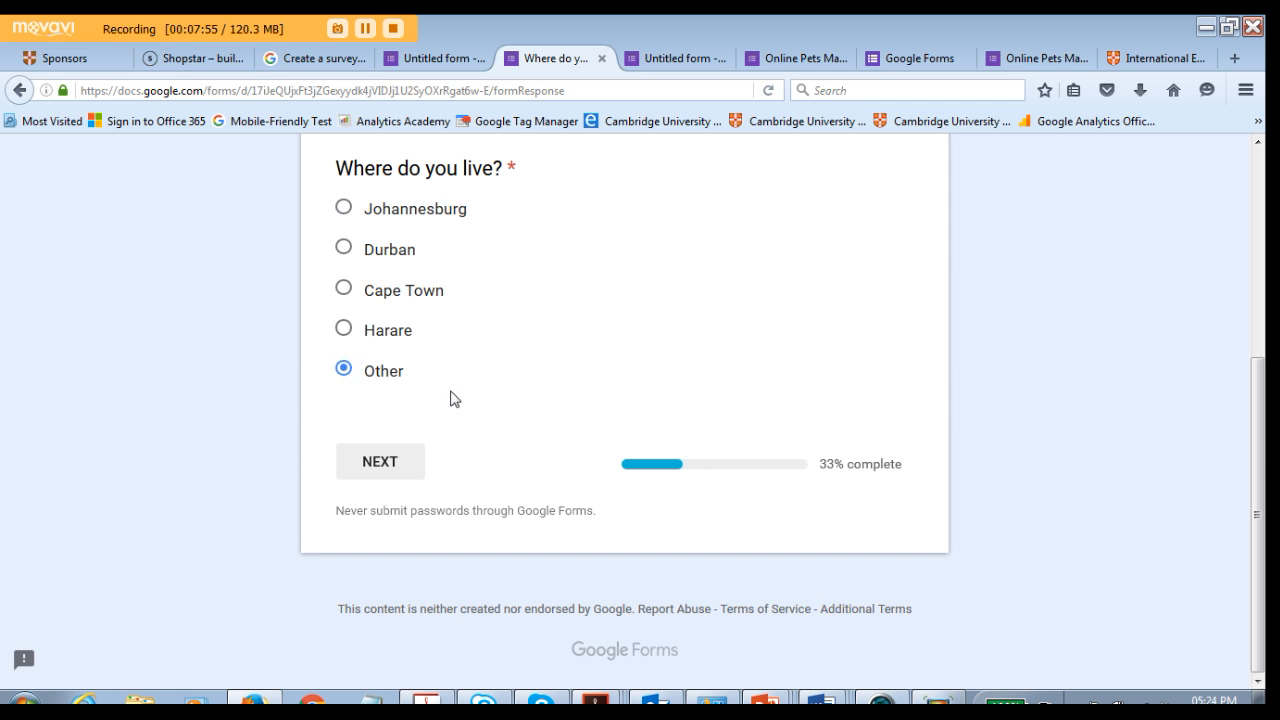
pyautogui.scroll(3, 450, 398)
pyautogui.scroll(-3, 449, 346)
pyautogui.click(398, 475)
pyautogui.scroll(-3, 545, 420)
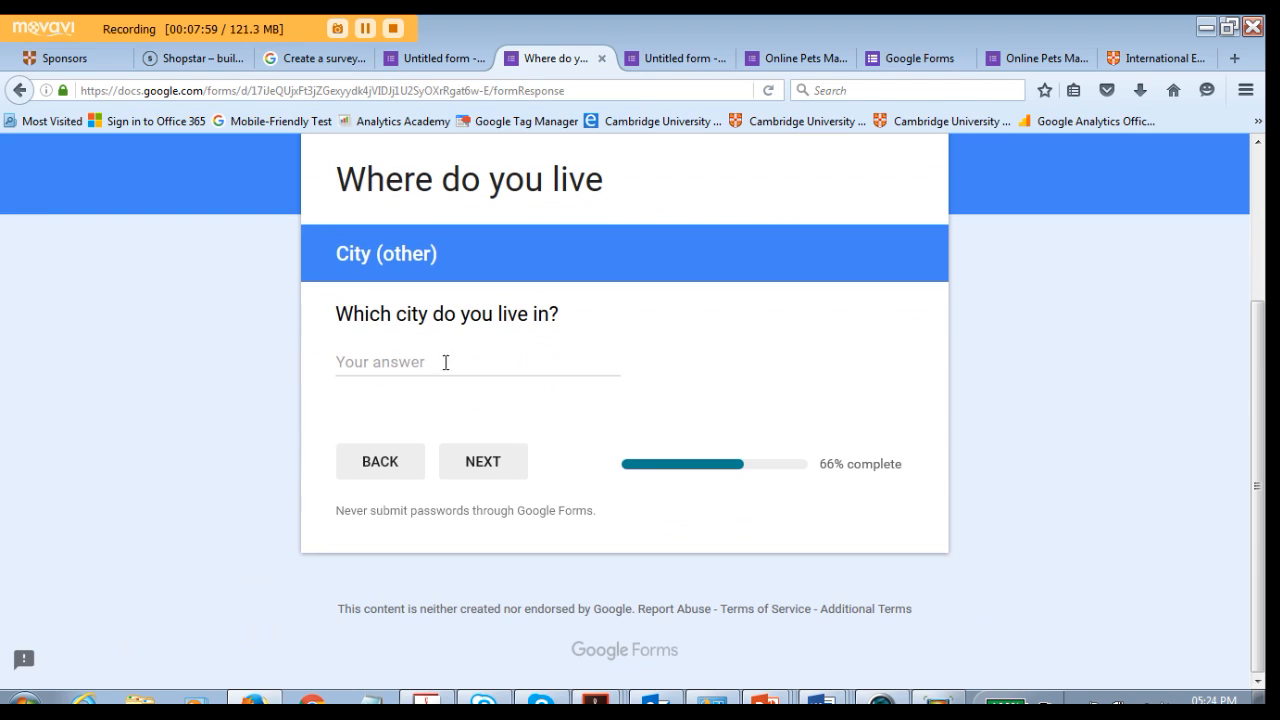
# - Answer the city question with Croatia Split and continue to the next page
pyautogui.click(384, 363)
pyautogui.write('Z')
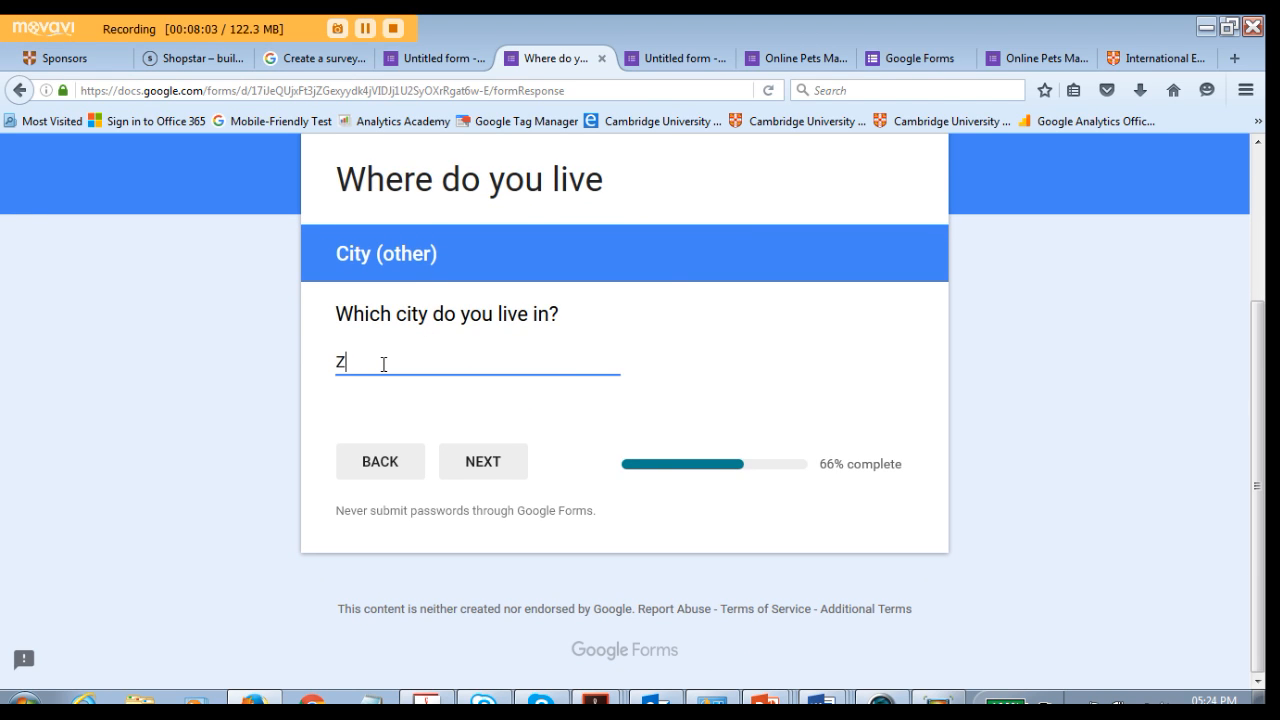
pyautogui.press('BackSpace')
pyautogui.write('Croatia Split')
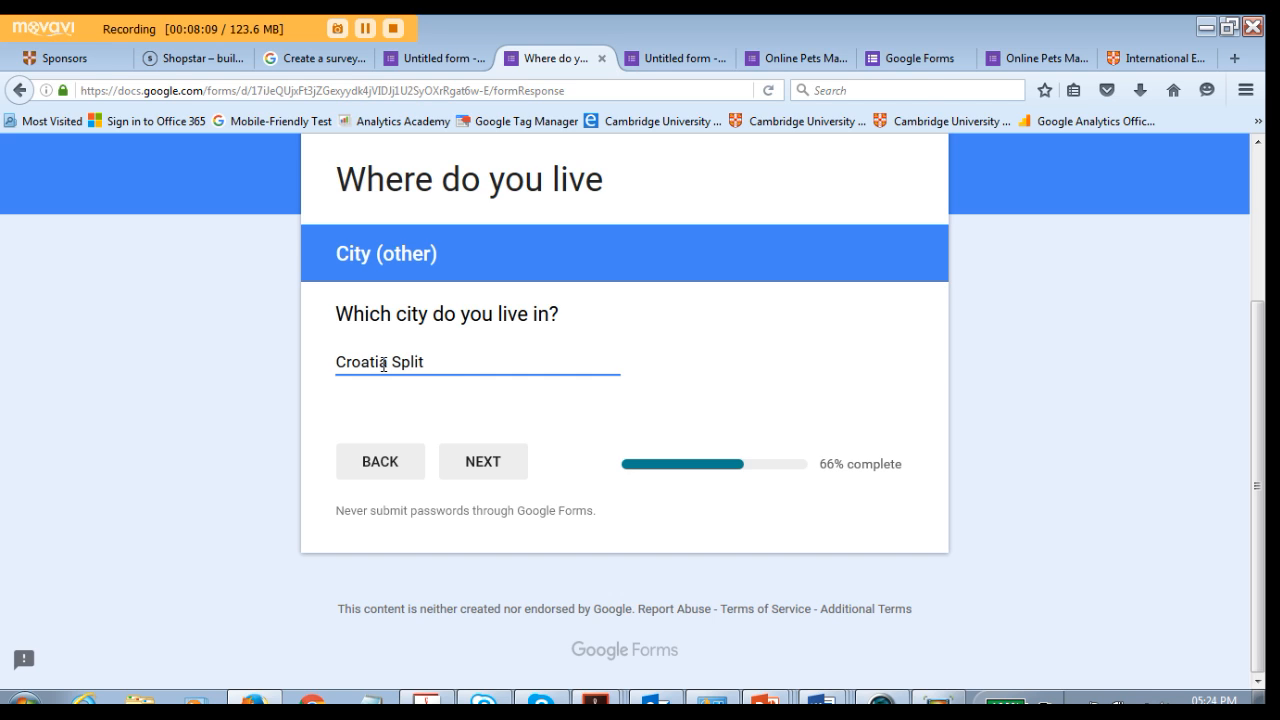
pyautogui.click(482, 461)
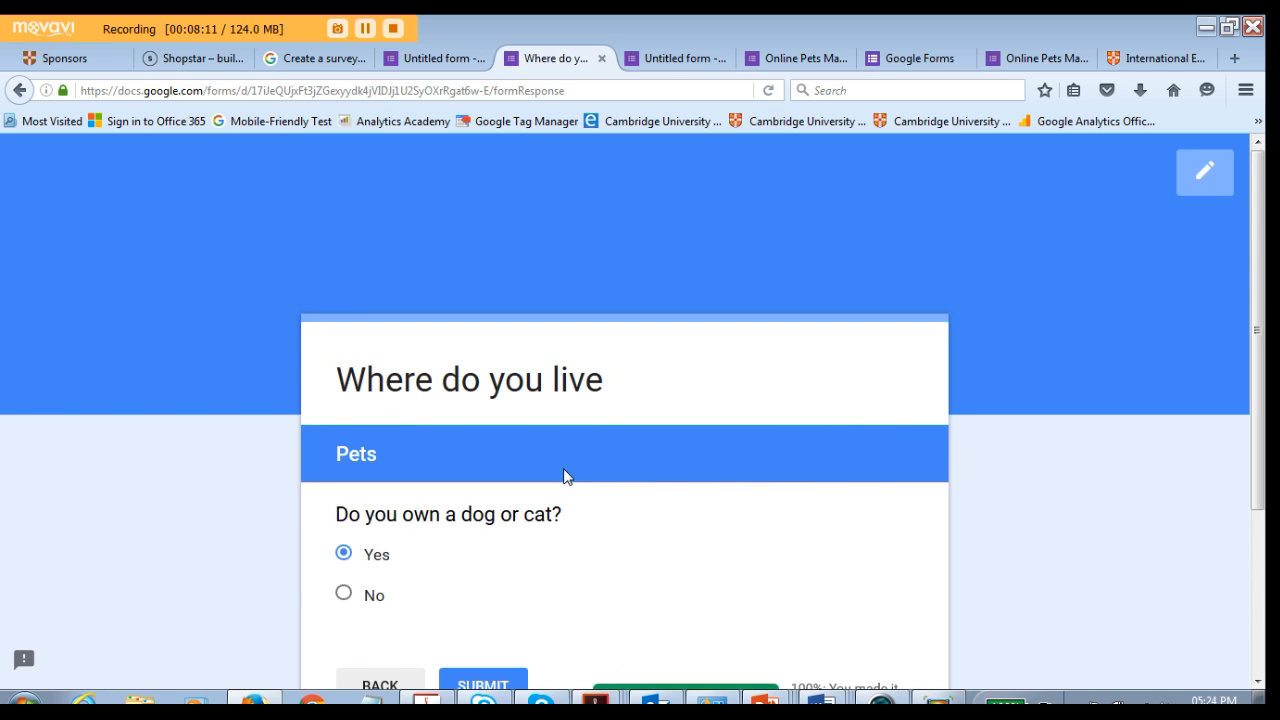
# - Select Yes for owning a dog or cat and submit the test response
pyautogui.scroll(-2, 538, 503)
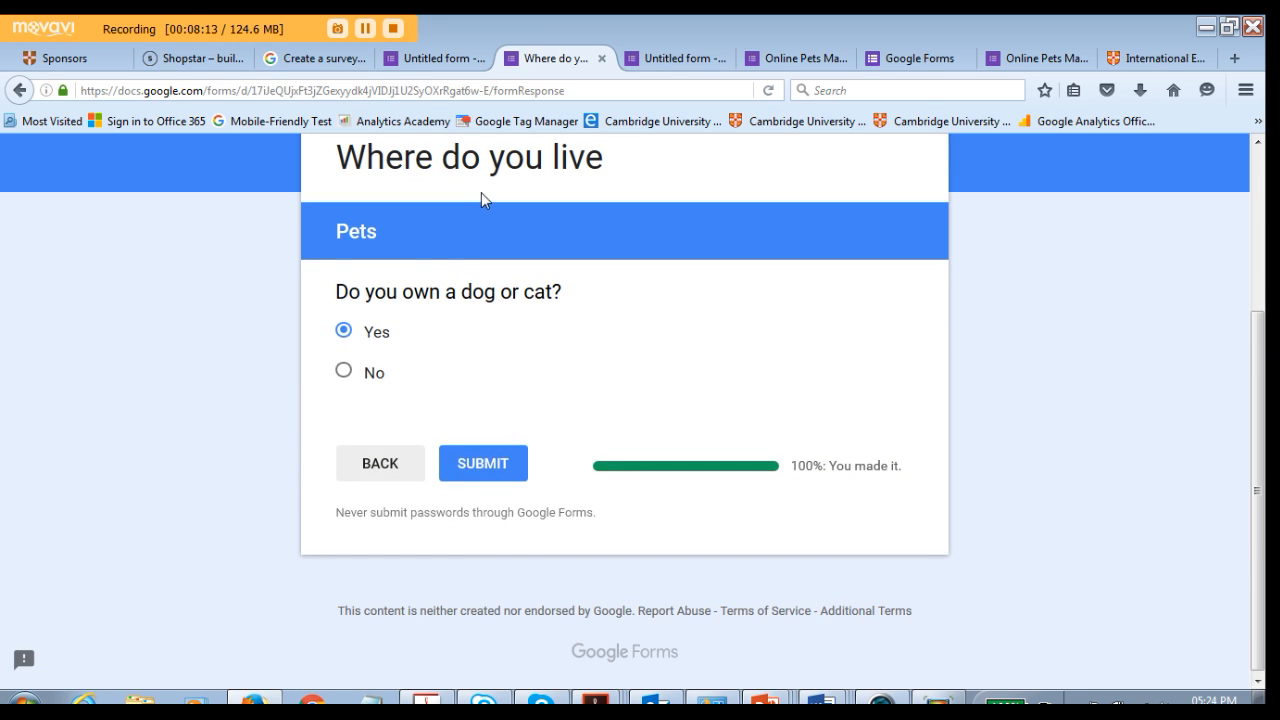
pyautogui.click(355, 334)
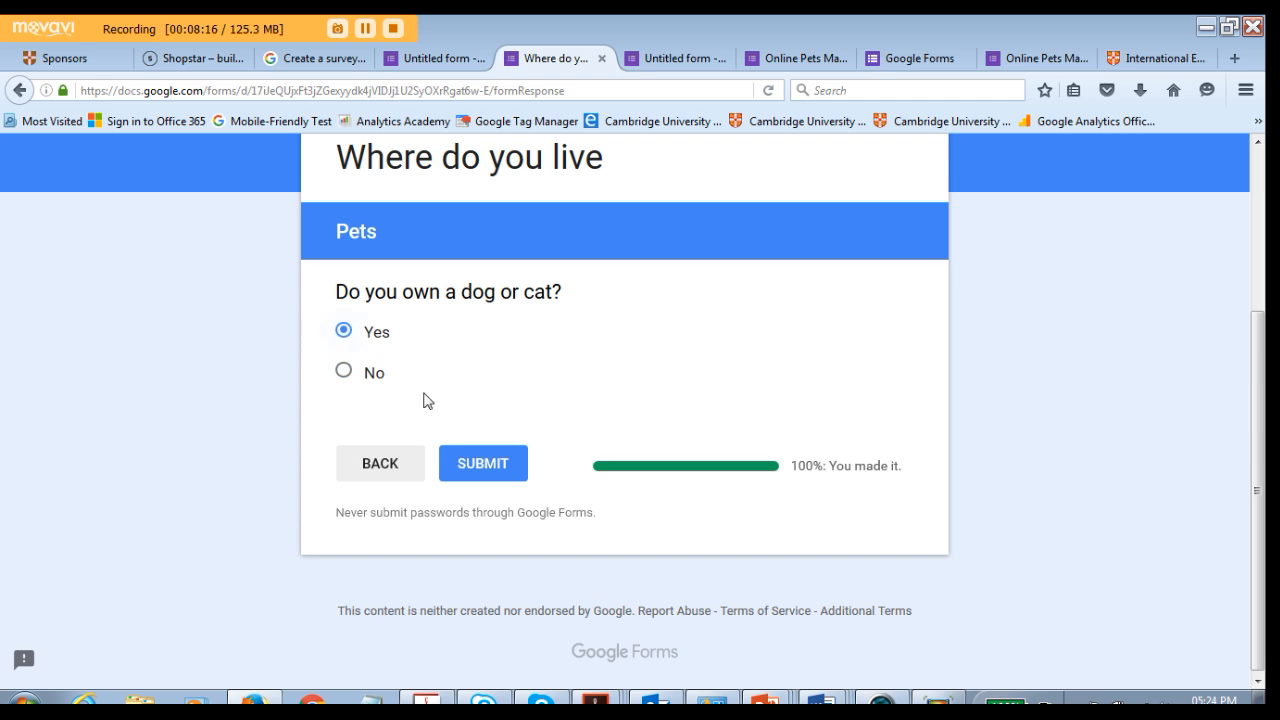
pyautogui.click(466, 463)
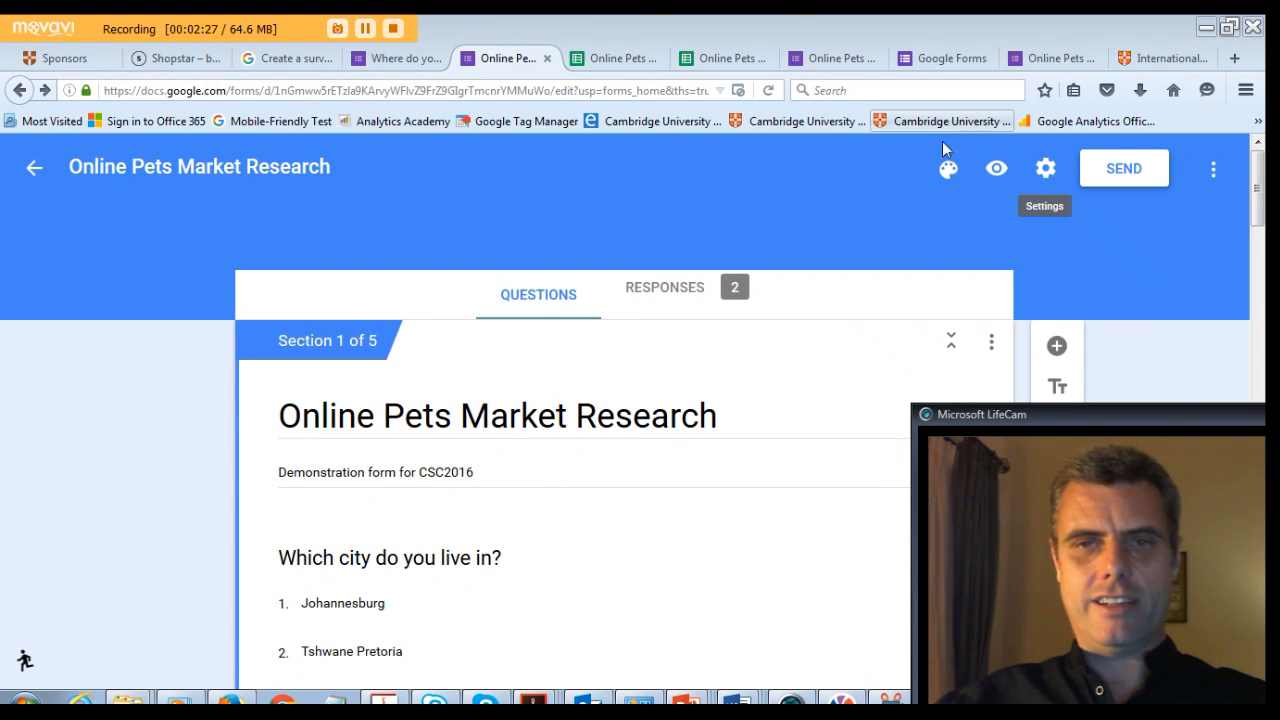
# - Open the Send form dialog for the Online Pets Market Research form and review the email sharing options
pyautogui.click(1122, 176)
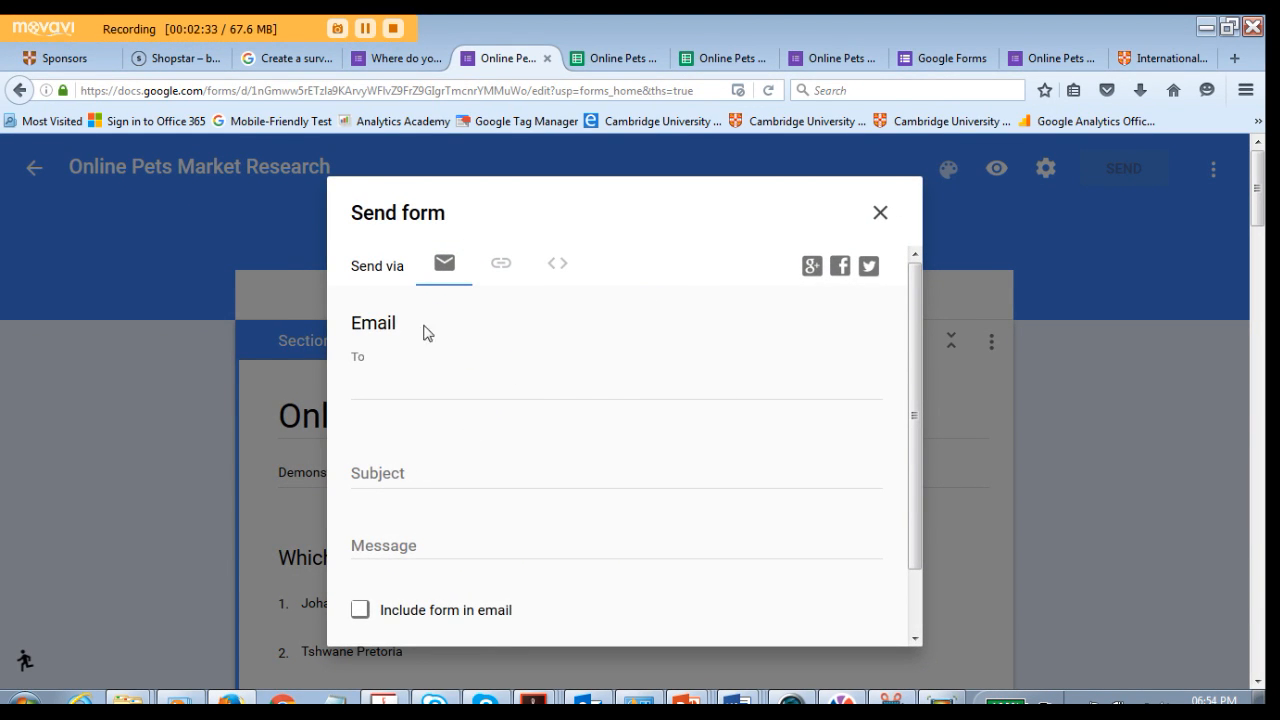
pyautogui.scroll(-2, 410, 550)
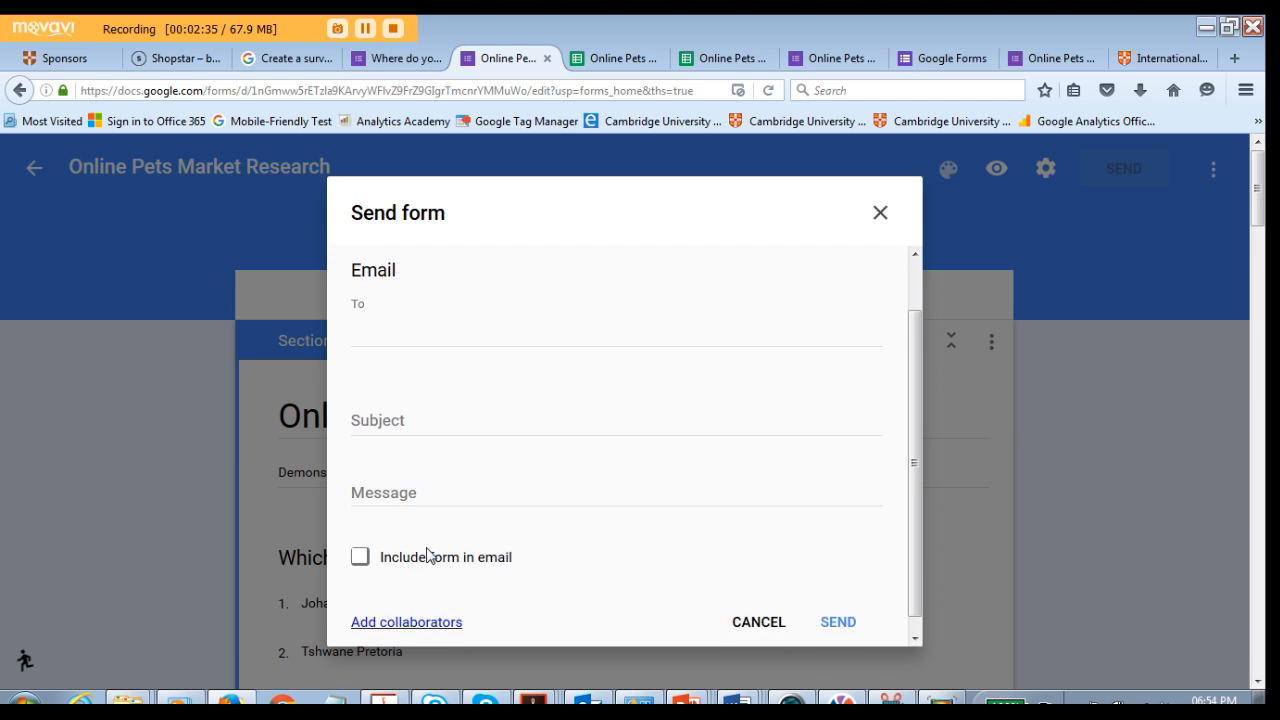
pyautogui.scroll(2, 530, 347)
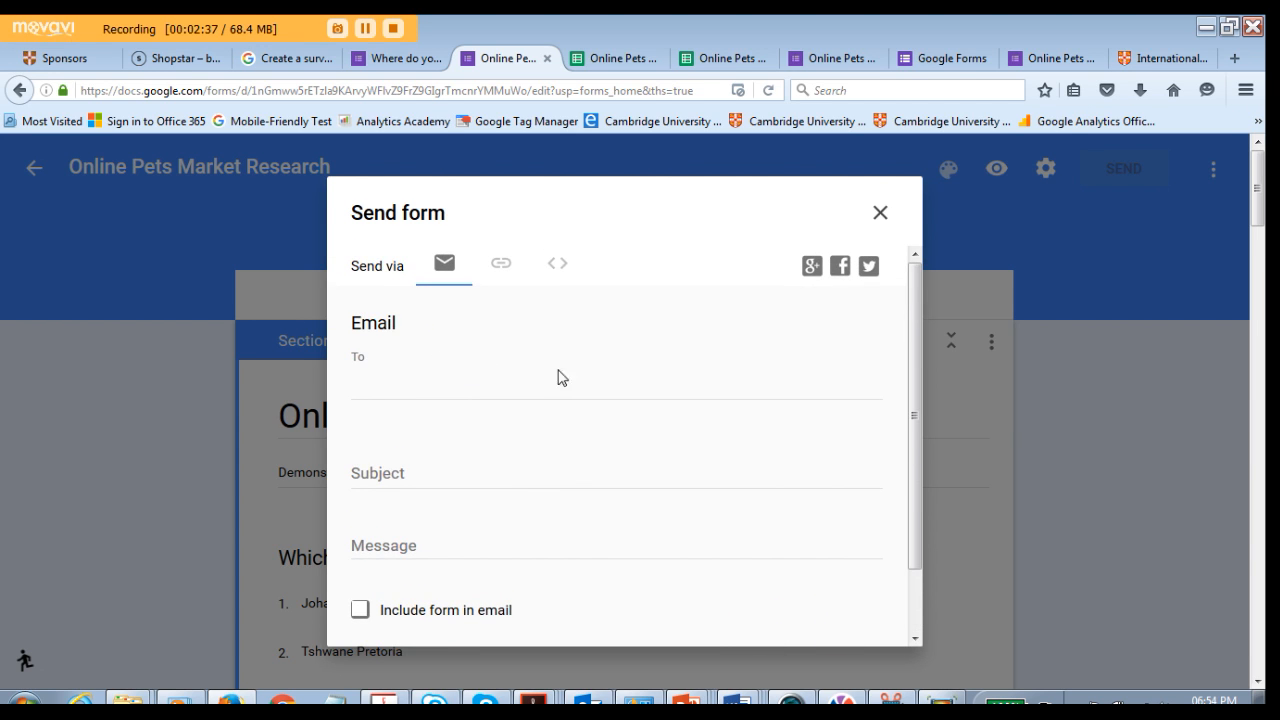
# - Switch to sharing by link, copy the form link, enable Shorten URL and copy the shortened link
pyautogui.click(510, 263)
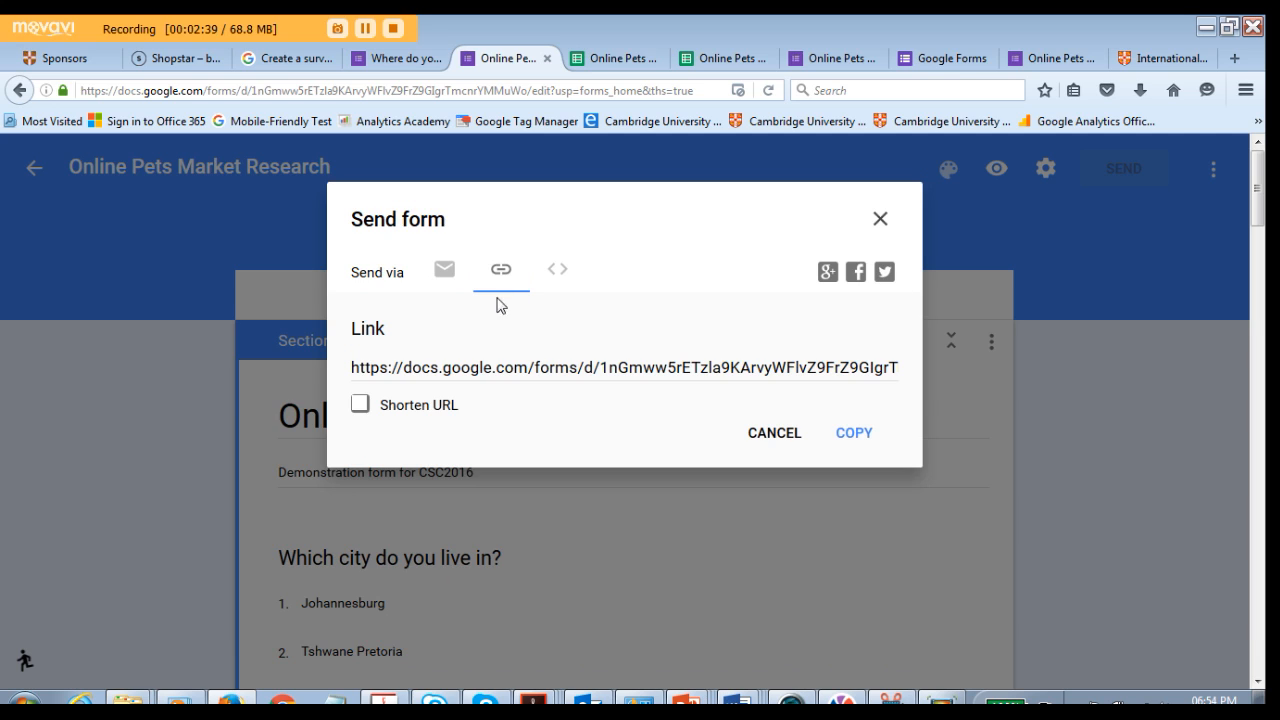
pyautogui.click(494, 364)
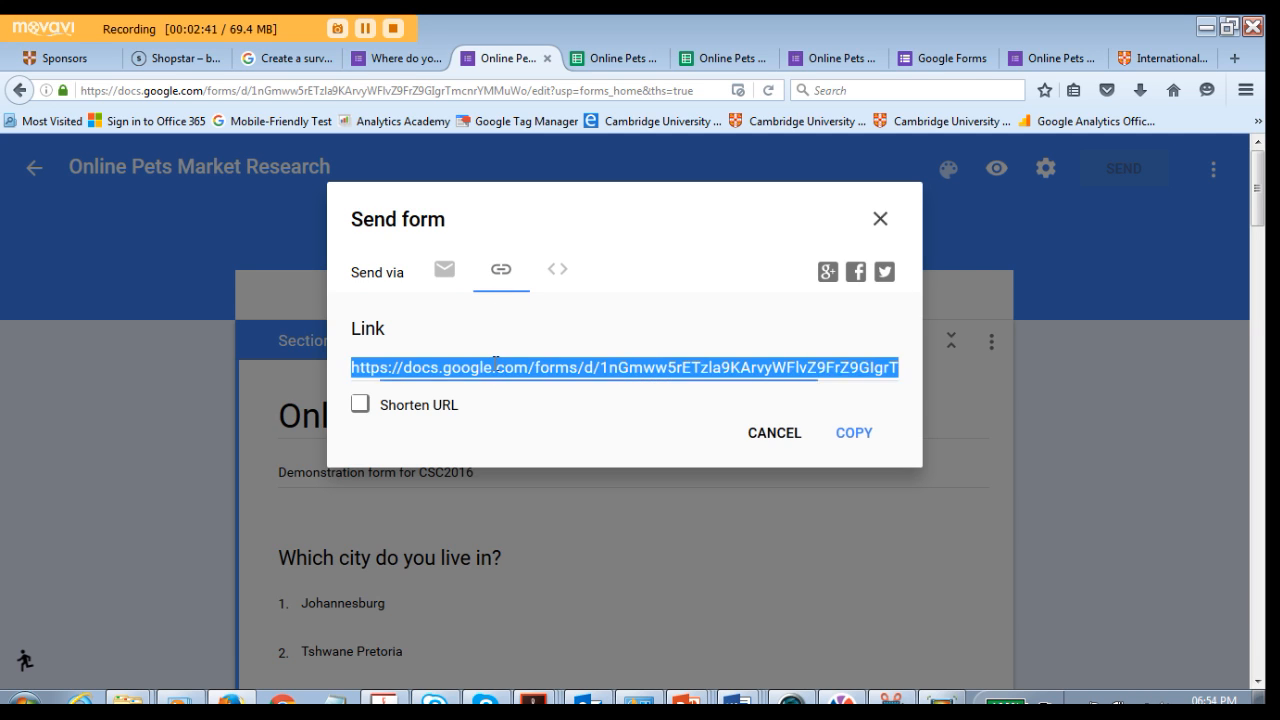
pyautogui.rightClick(558, 362)
pyautogui.click(566, 402)
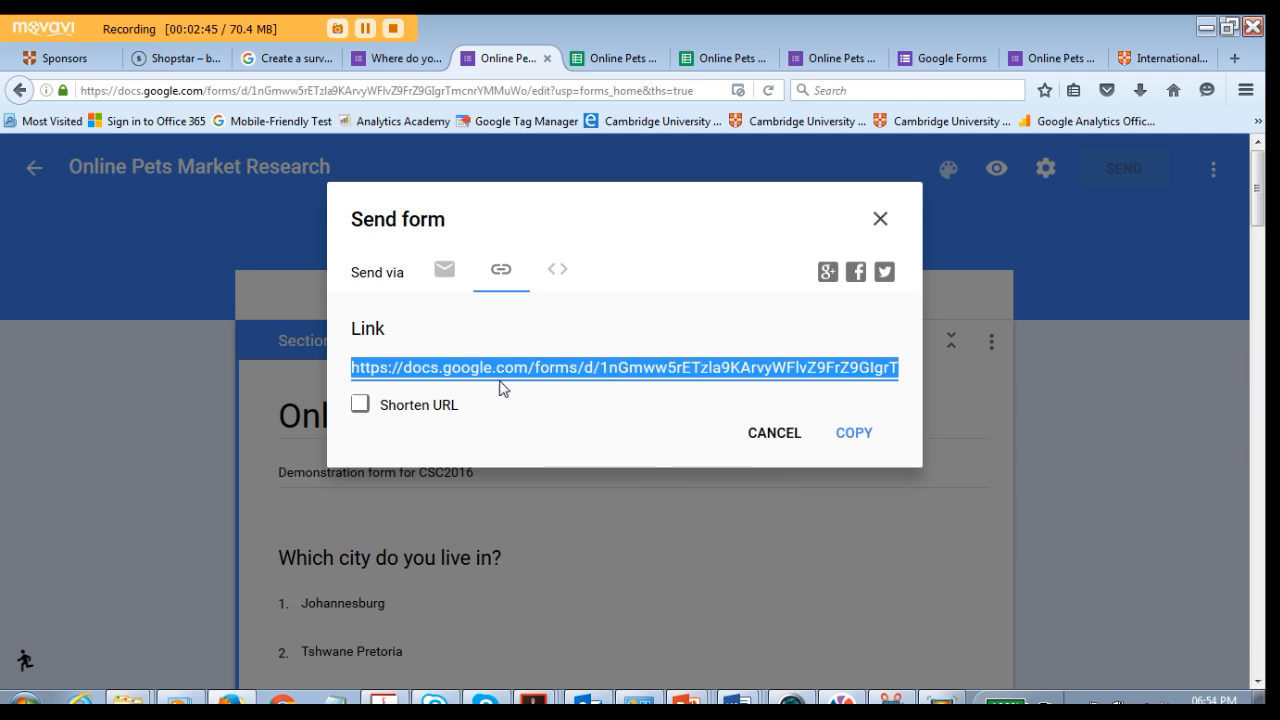
pyautogui.click(358, 404)
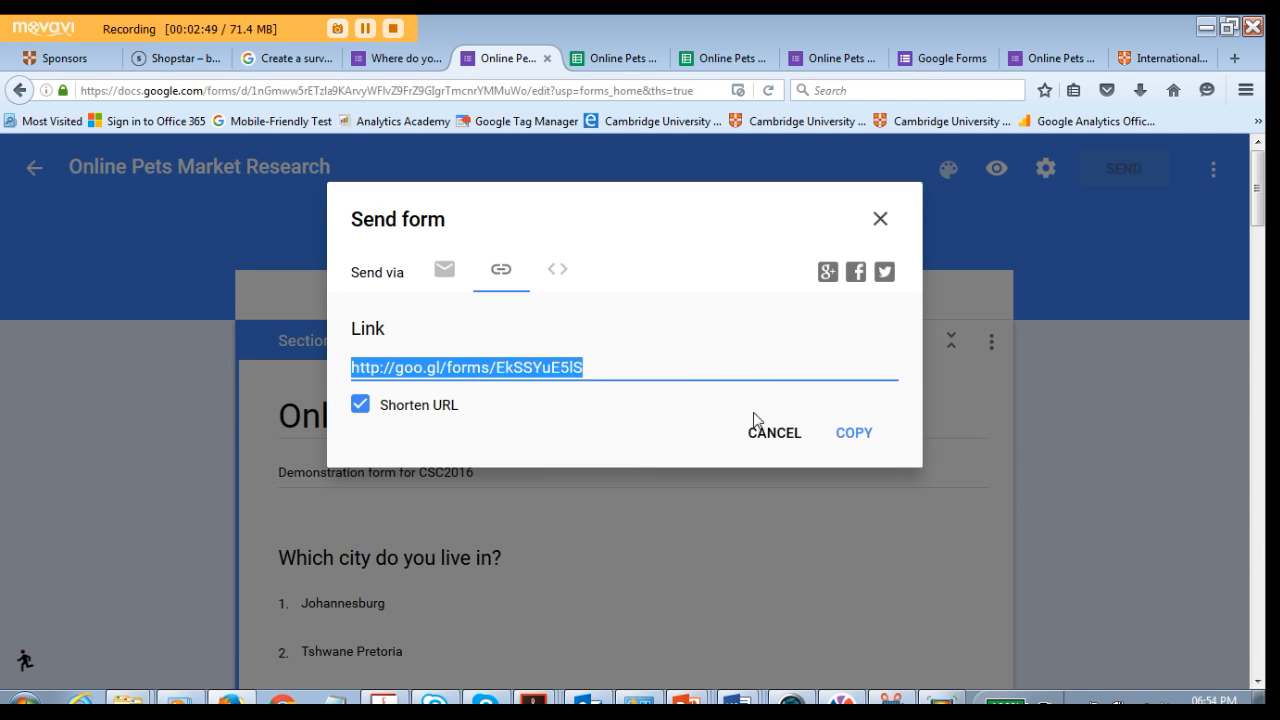
pyautogui.click(848, 437)
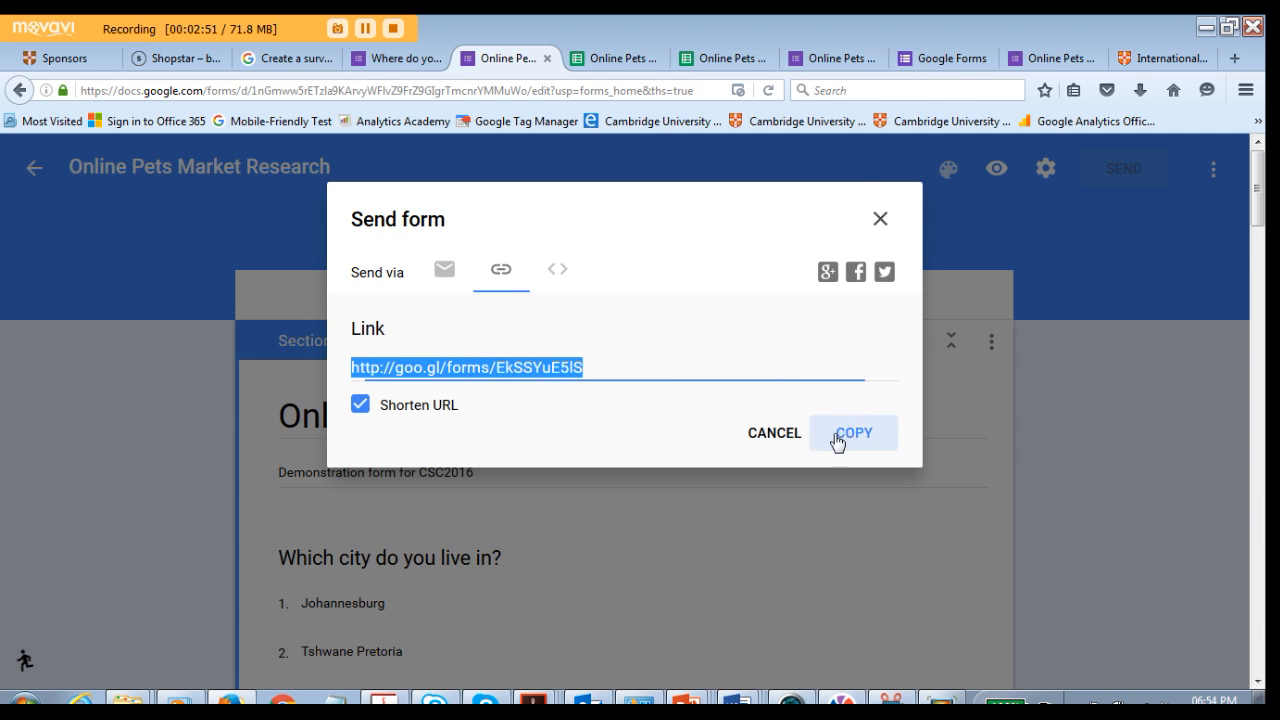
# - Select the Embed HTML code and close the Send form dialog
pyautogui.click(557, 270)
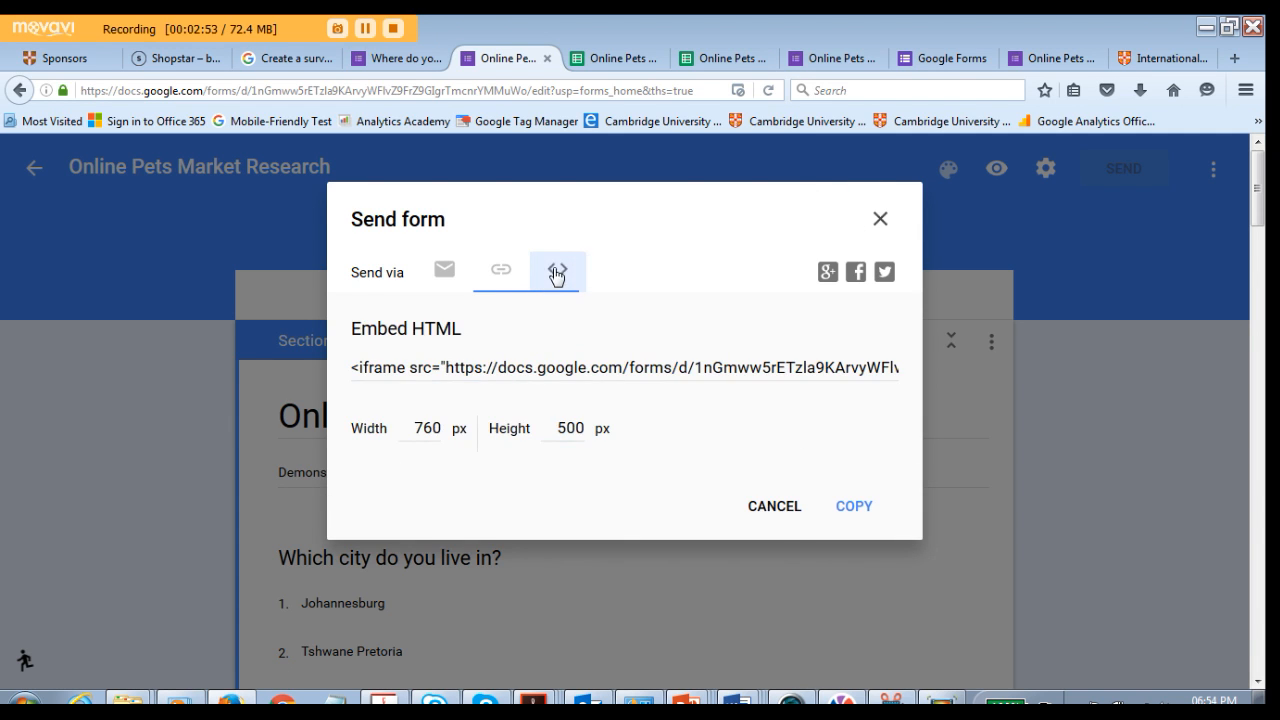
pyautogui.click(601, 366)
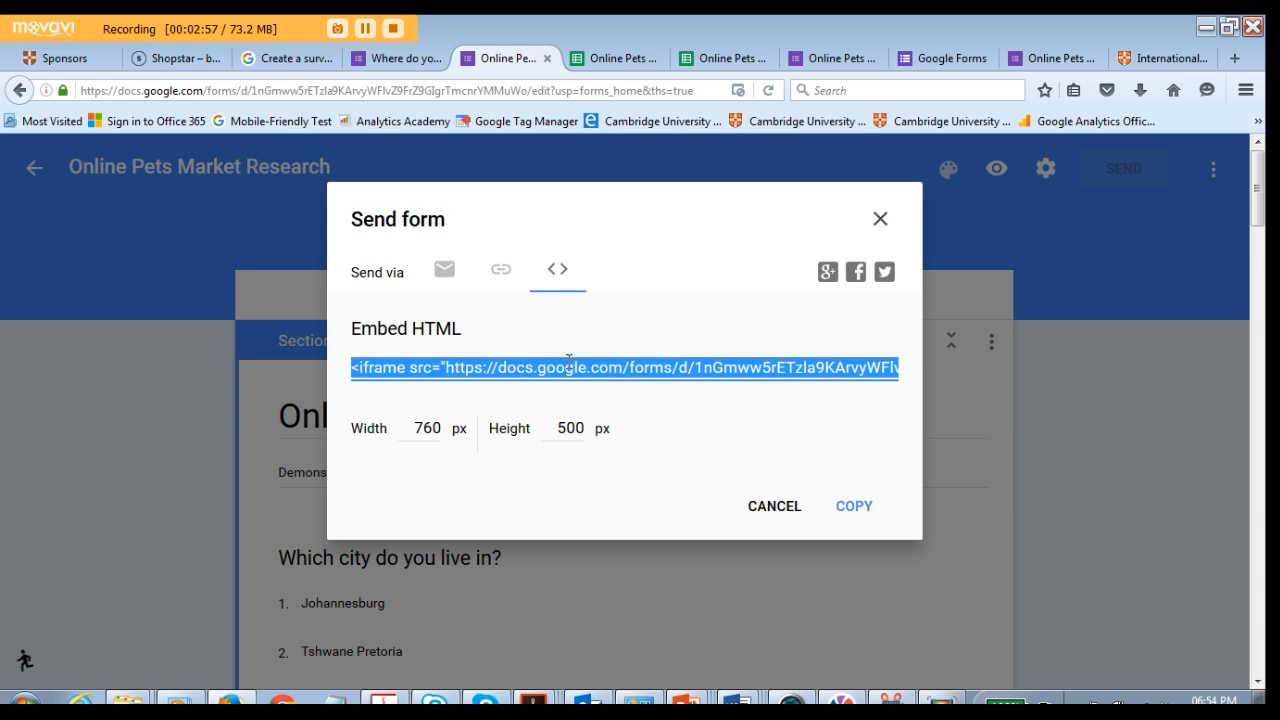
pyautogui.click(784, 500)
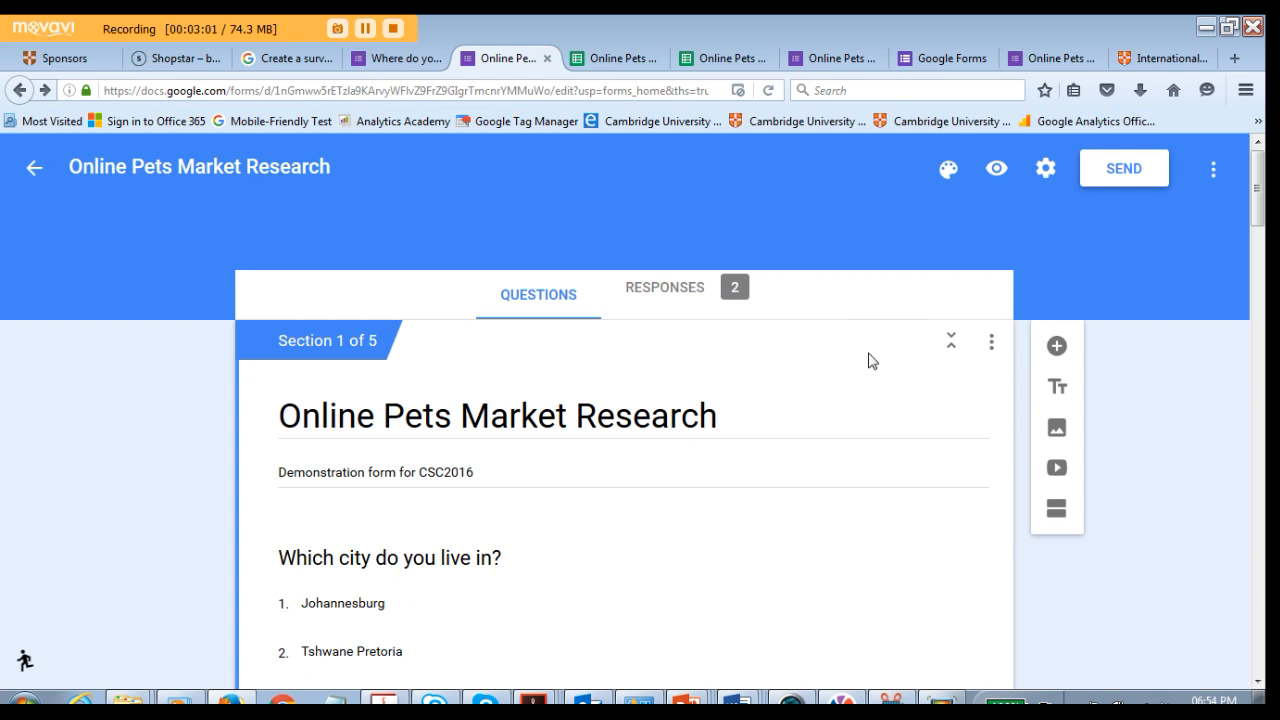
# - Open the form's responses and scroll through the summary charts
pyautogui.scroll(-2, 811, 396)
pyautogui.scroll(2, 817, 403)
pyautogui.click(651, 290)
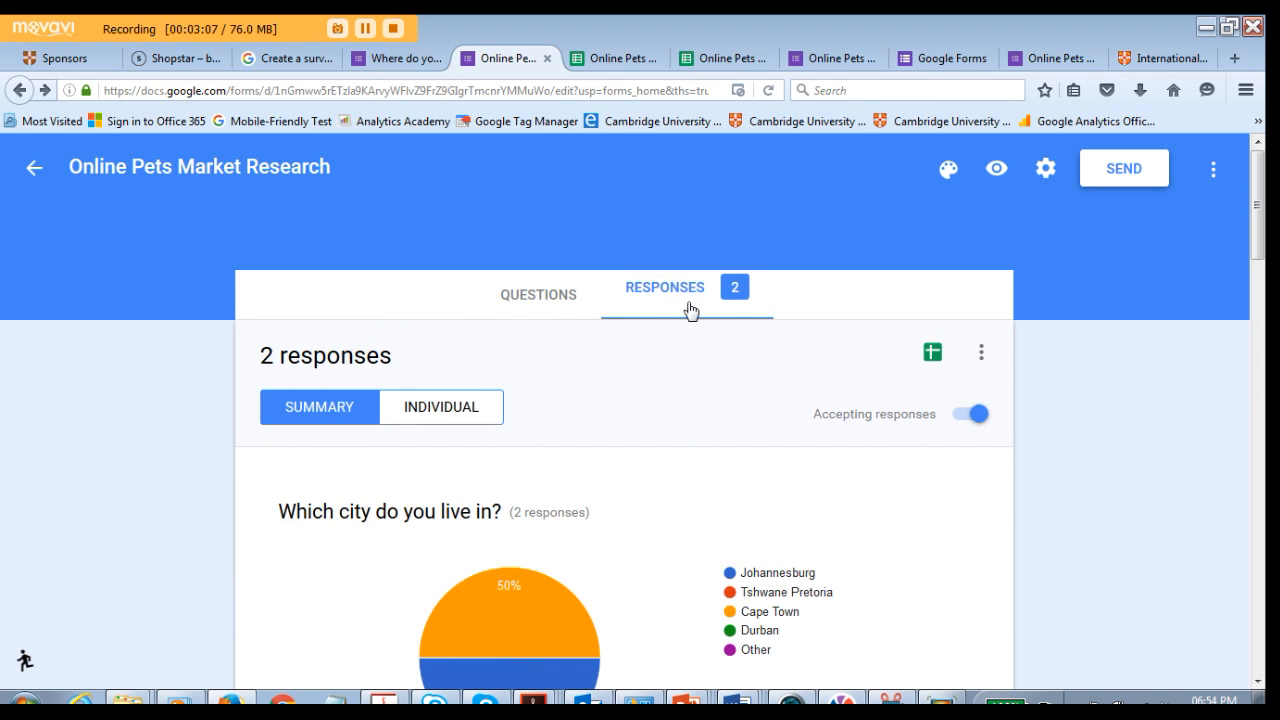
pyautogui.scroll(-2, 757, 394)
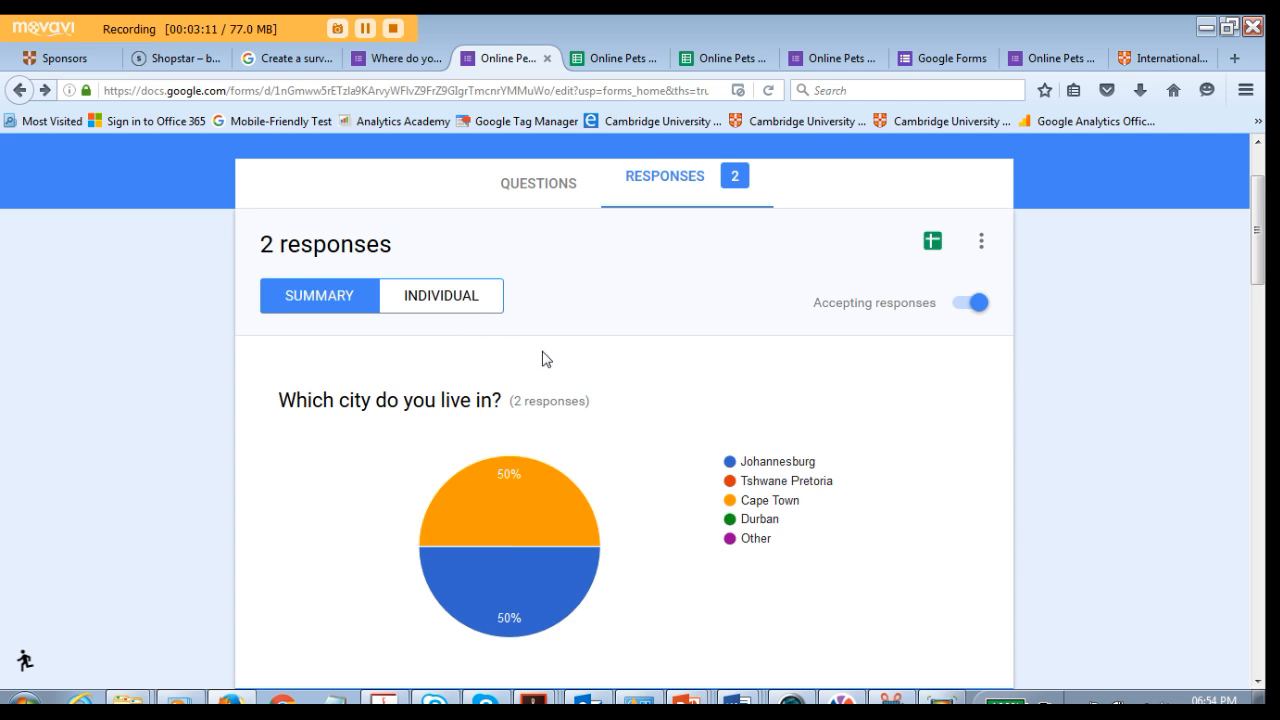
pyautogui.scroll(-10, 698, 490)
pyautogui.scroll(-5, 700, 499)
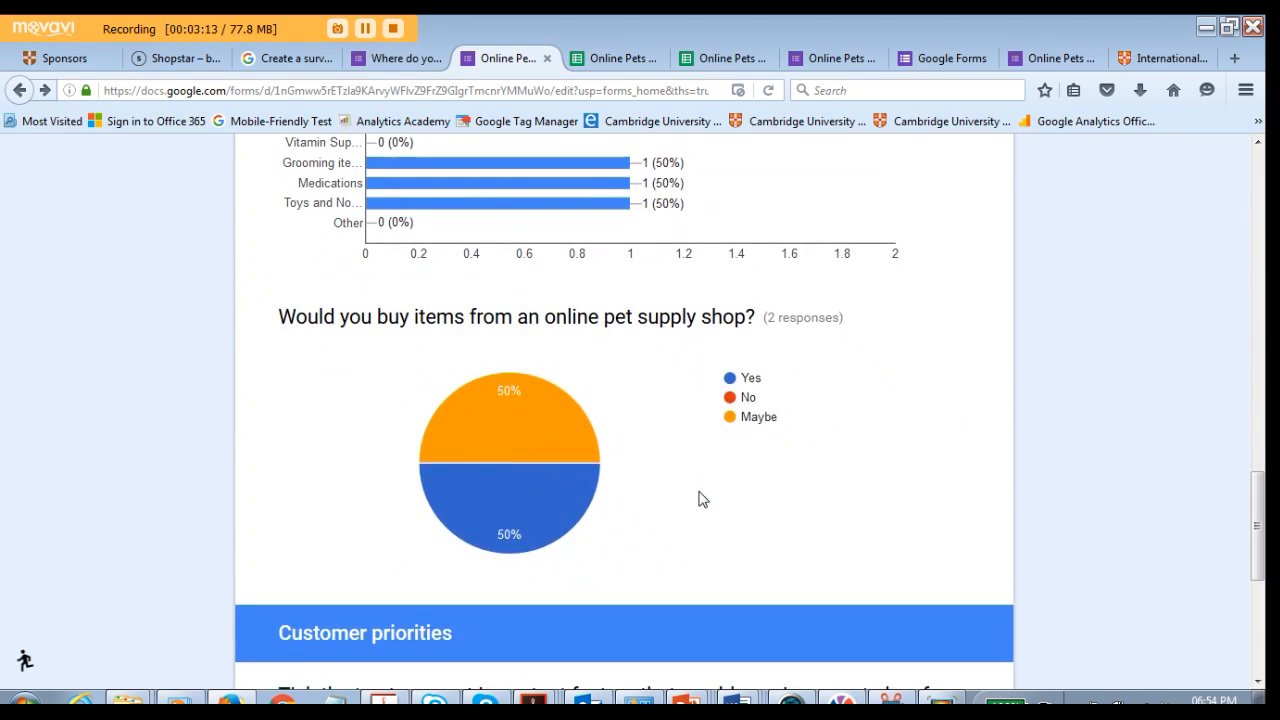
# - Browse the individual responses, moving to the second response
pyautogui.scroll(15, 700, 495)
pyautogui.click(460, 392)
pyautogui.scroll(-3, 629, 409)
pyautogui.scroll(-3, 630, 410)
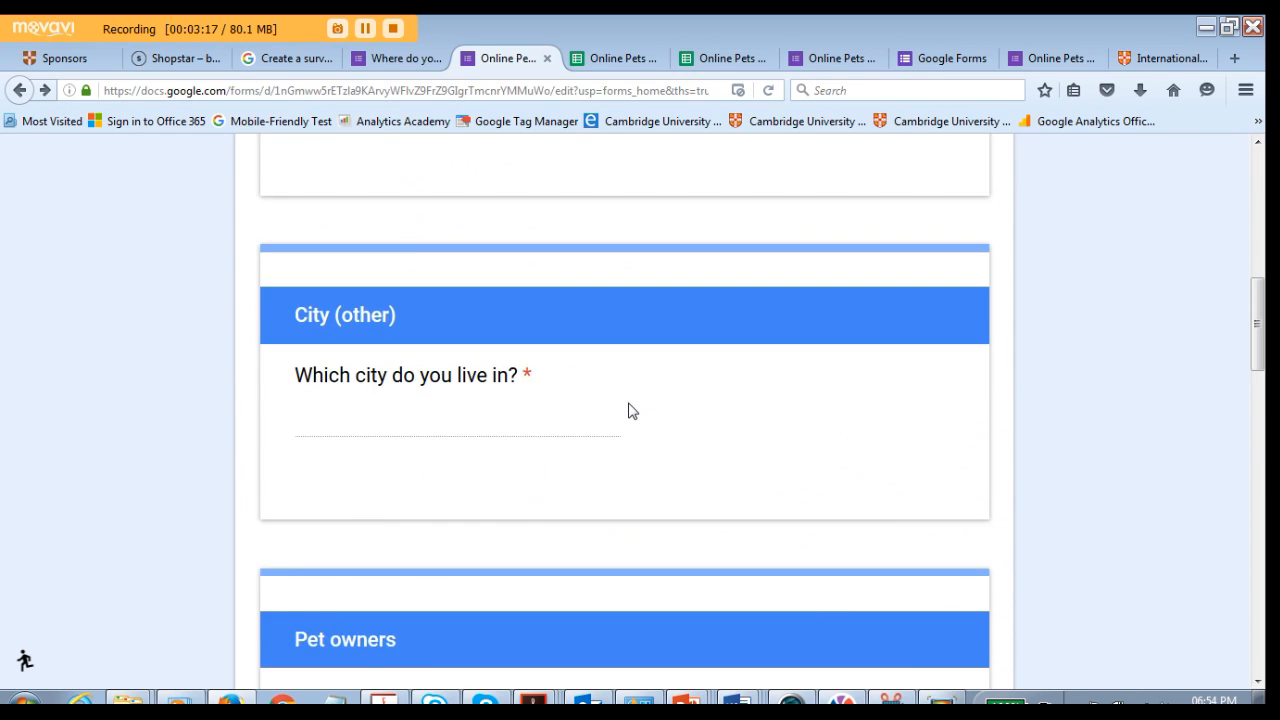
pyautogui.scroll(7, 629, 411)
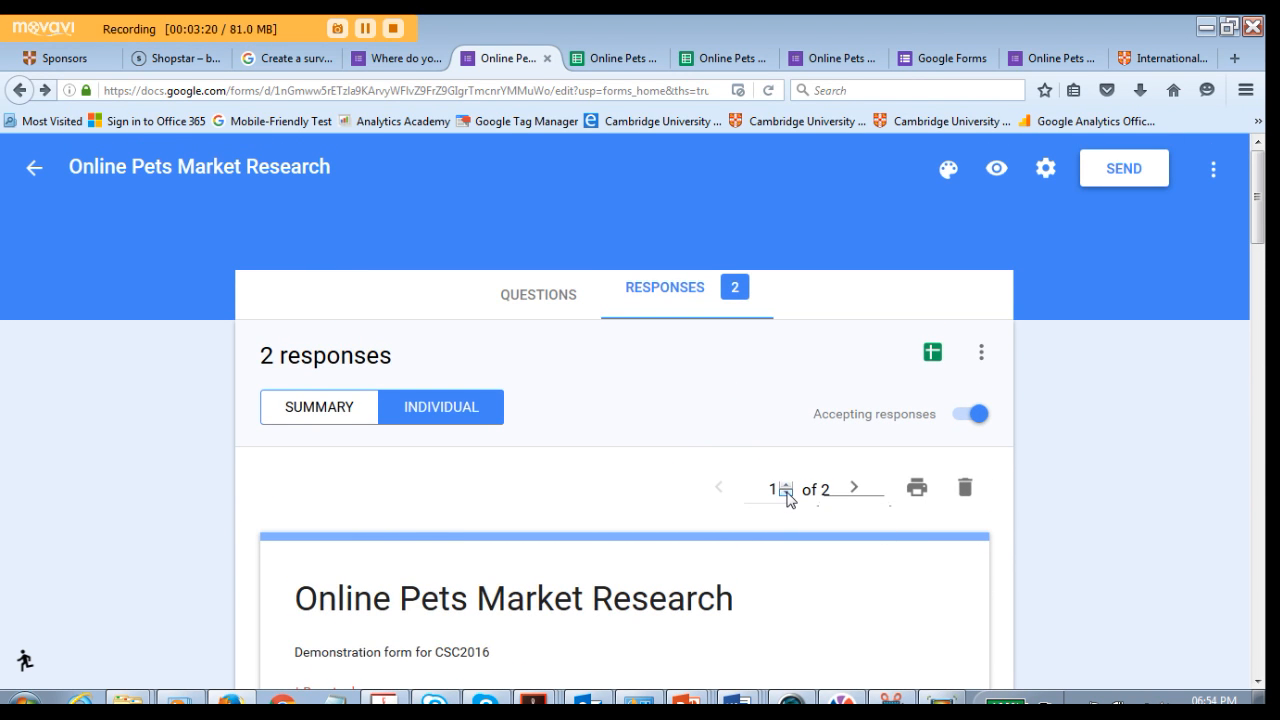
pyautogui.click(853, 488)
pyautogui.scroll(-4, 755, 485)
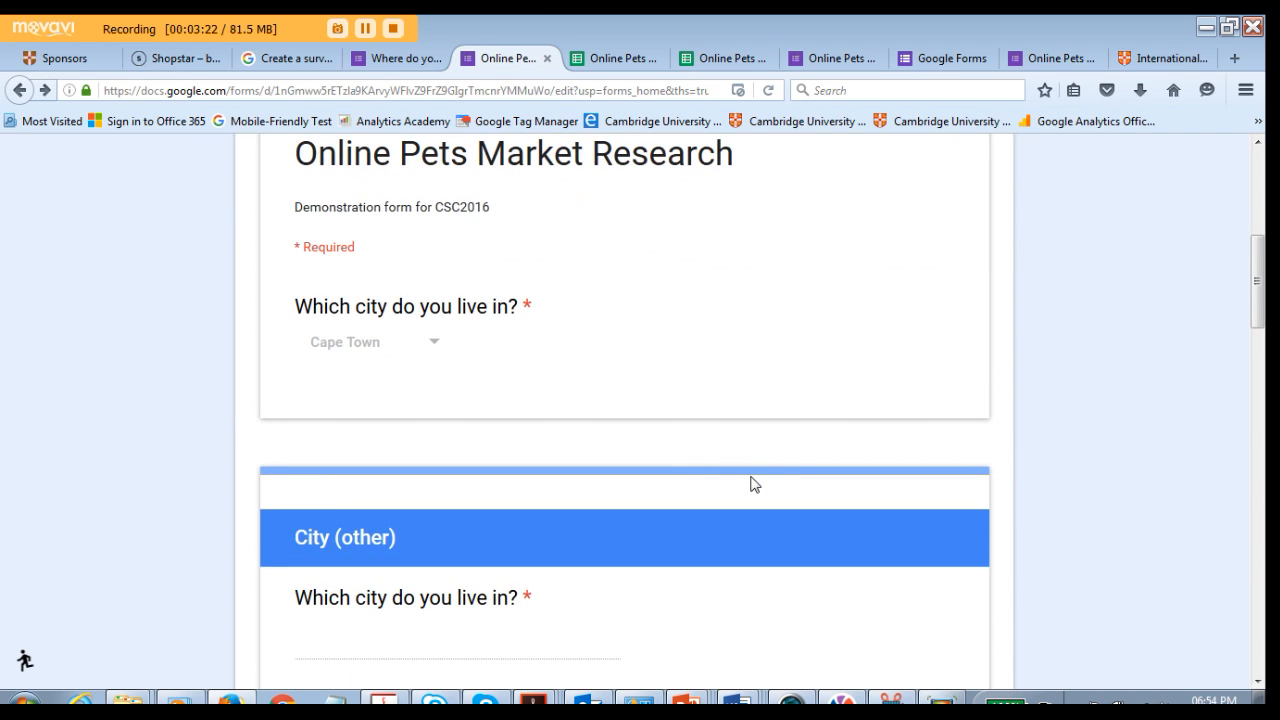
pyautogui.scroll(4, 683, 450)
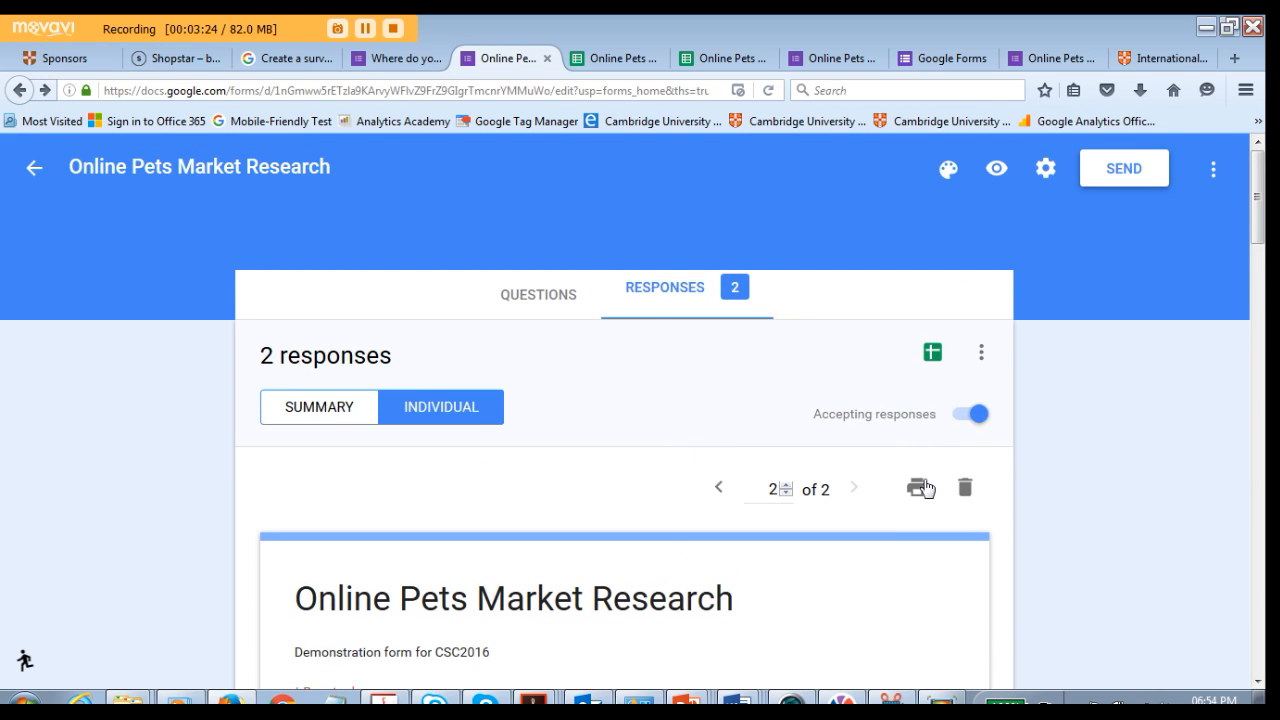
# - Return to the responses summary and review the charts for each question
pyautogui.click(320, 408)
pyautogui.scroll(-3, 693, 462)
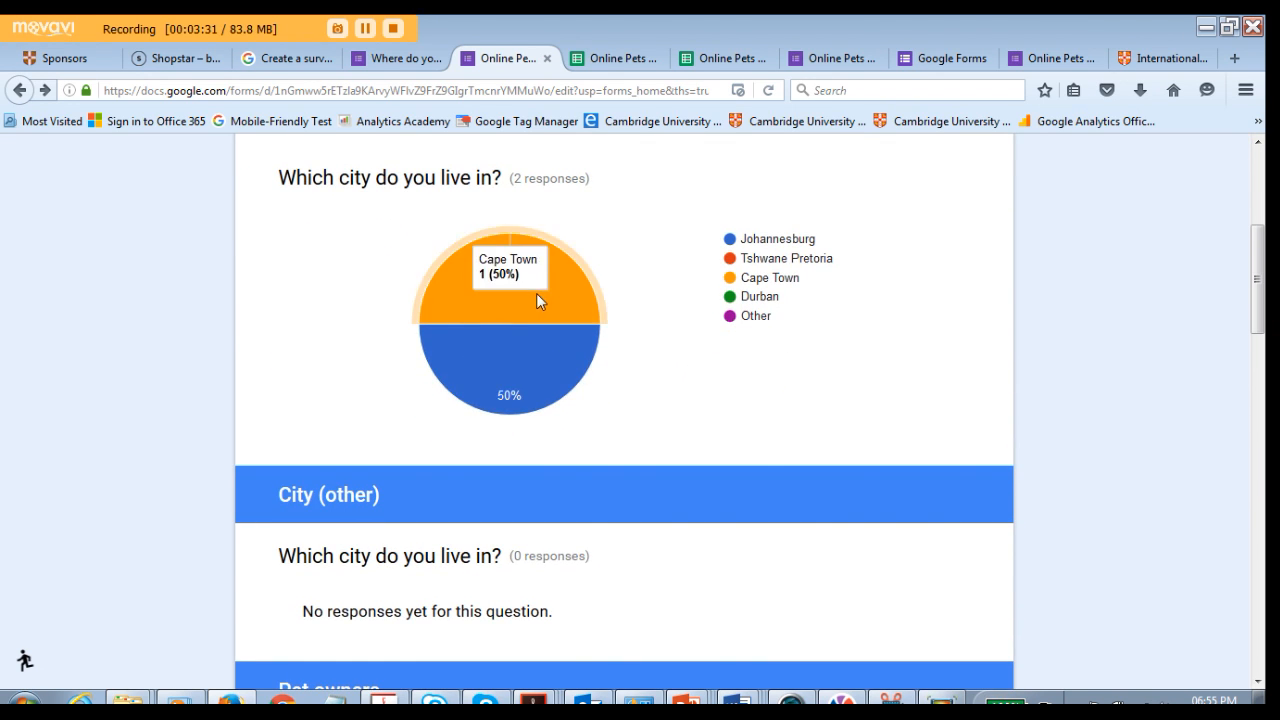
pyautogui.scroll(-2, 855, 360)
pyautogui.scroll(2, 854, 380)
pyautogui.scroll(-9, 840, 370)
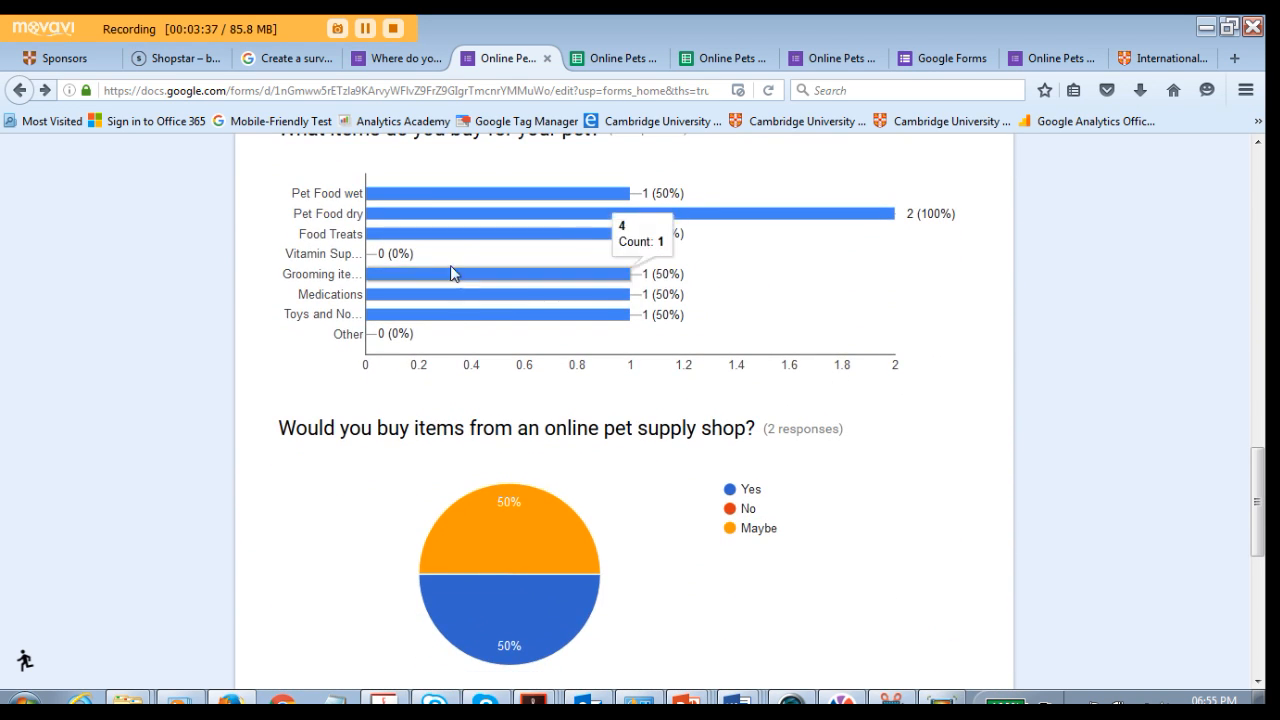
pyautogui.scroll(-5, 771, 515)
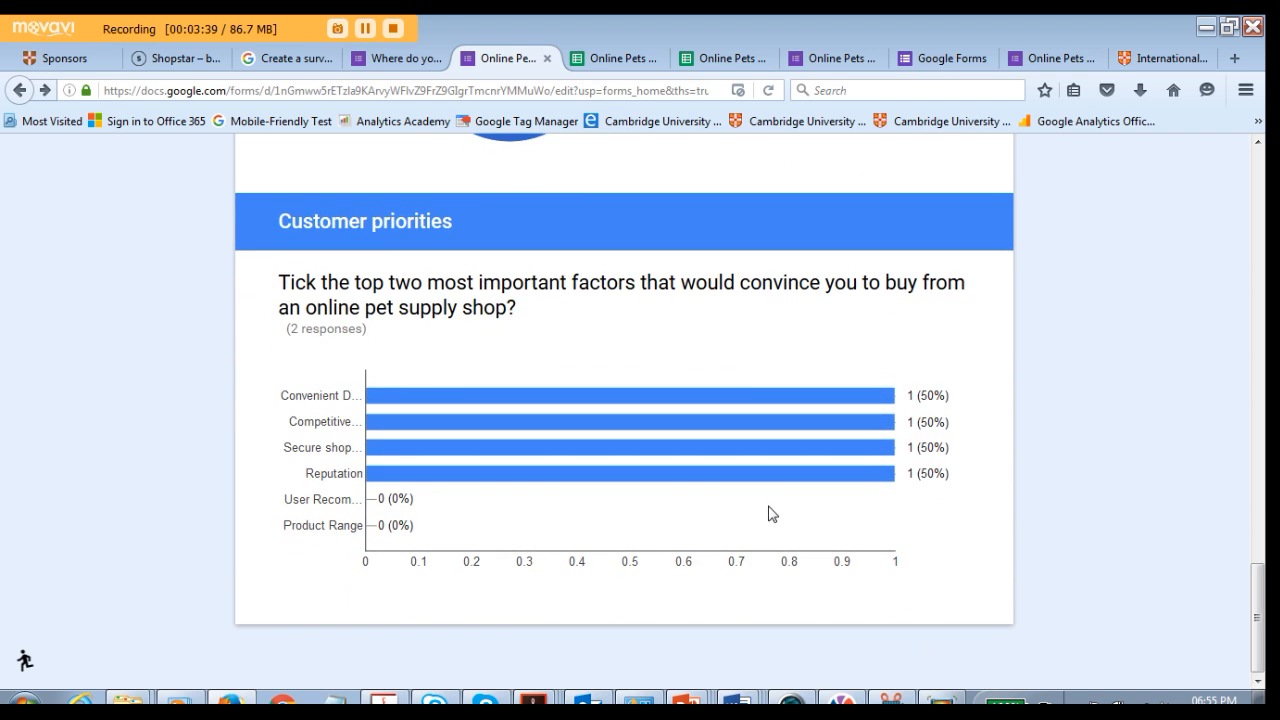
pyautogui.scroll(16, 771, 515)
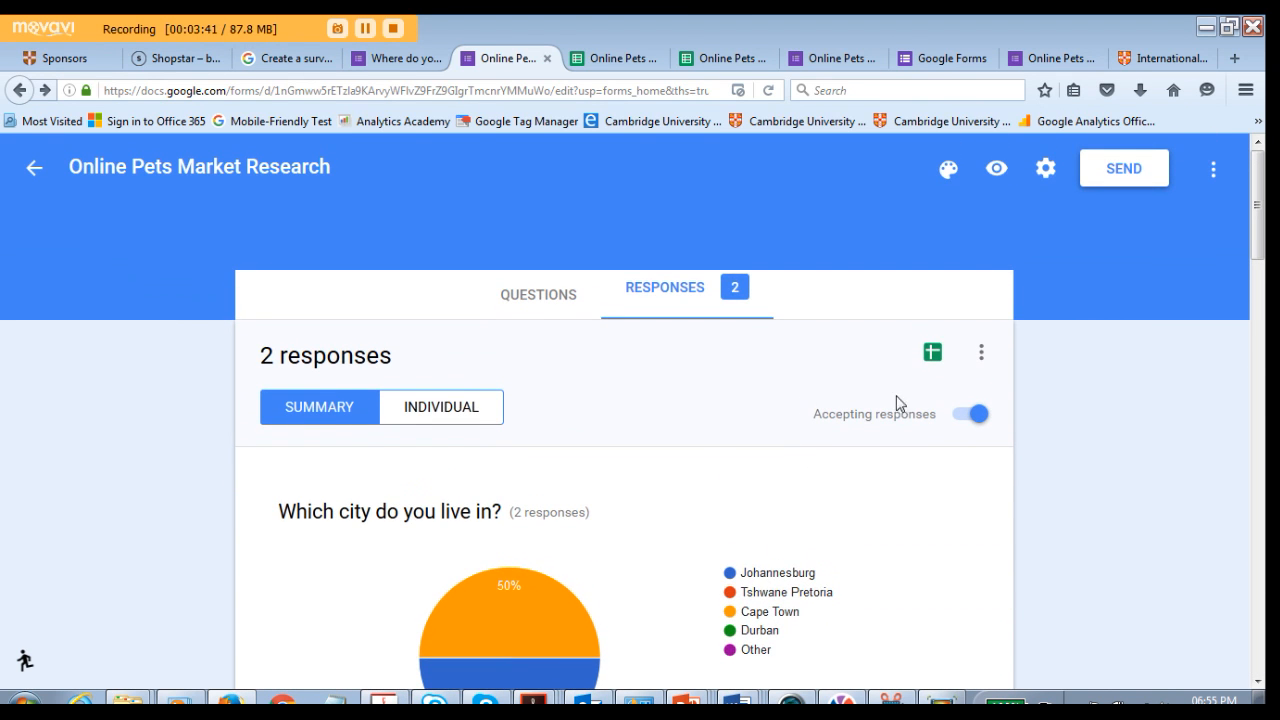
# - Download the responses as a CSV file
pyautogui.click(983, 360)
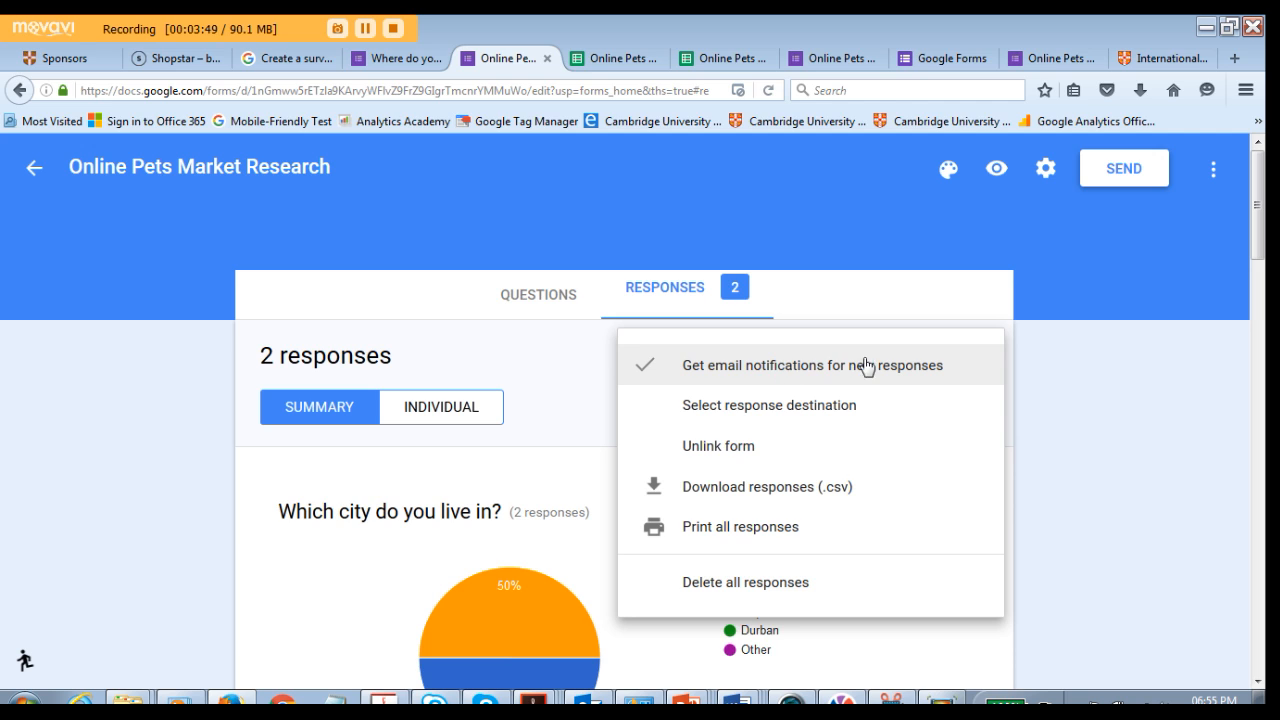
pyautogui.click(778, 490)
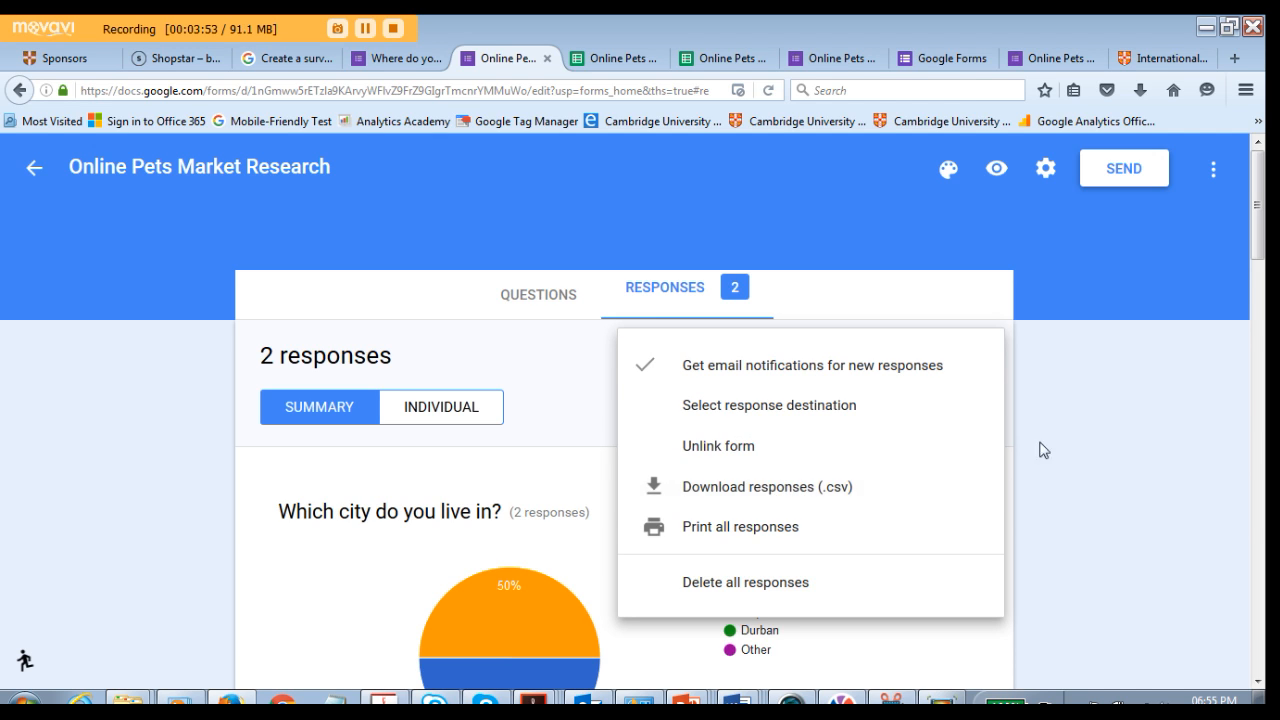
# - Open the linked responses spreadsheet and examine the response rows
pyautogui.click(931, 356)
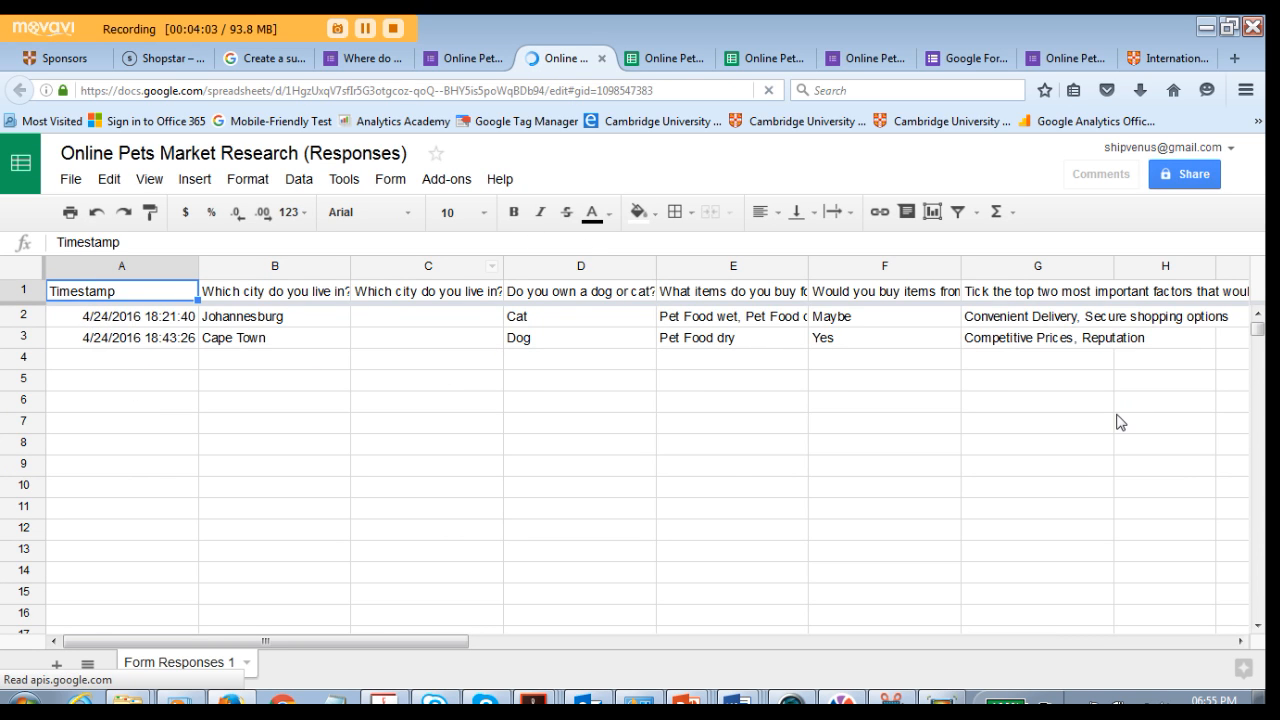
pyautogui.moveTo(106, 318); pyautogui.dragTo(109, 337)
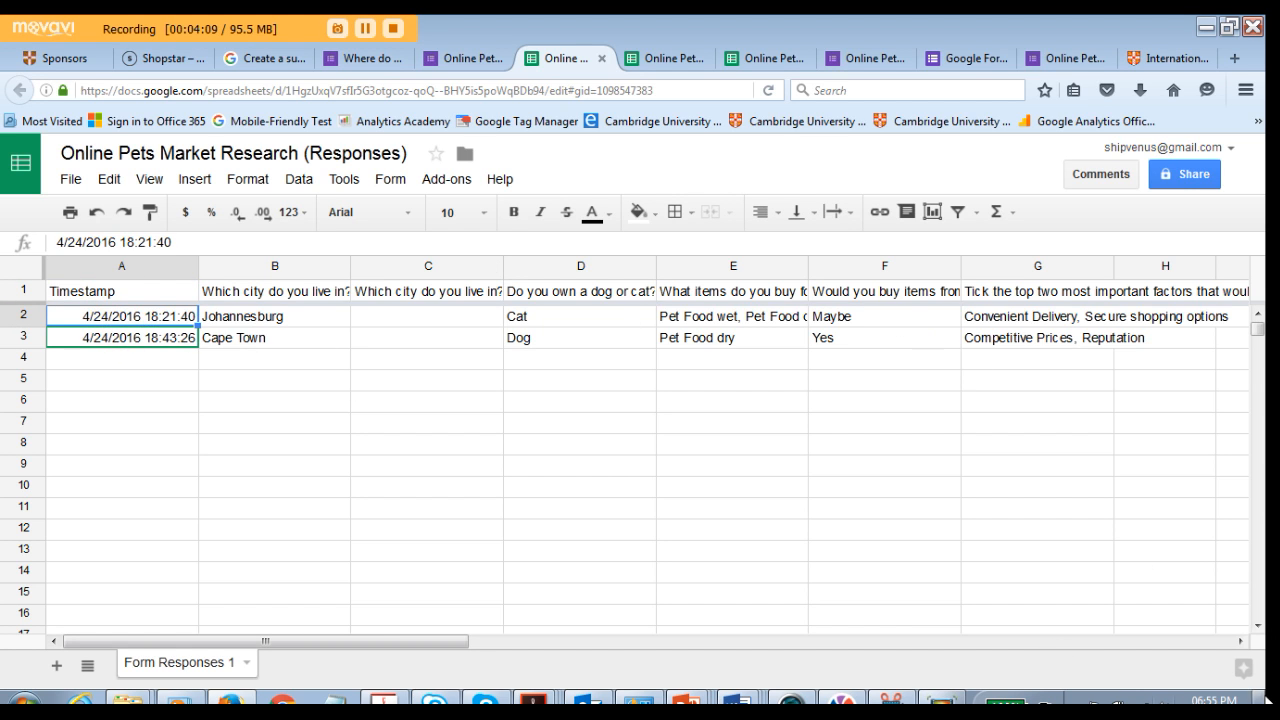
pyautogui.moveTo(420, 641); pyautogui.dragTo(378, 666)
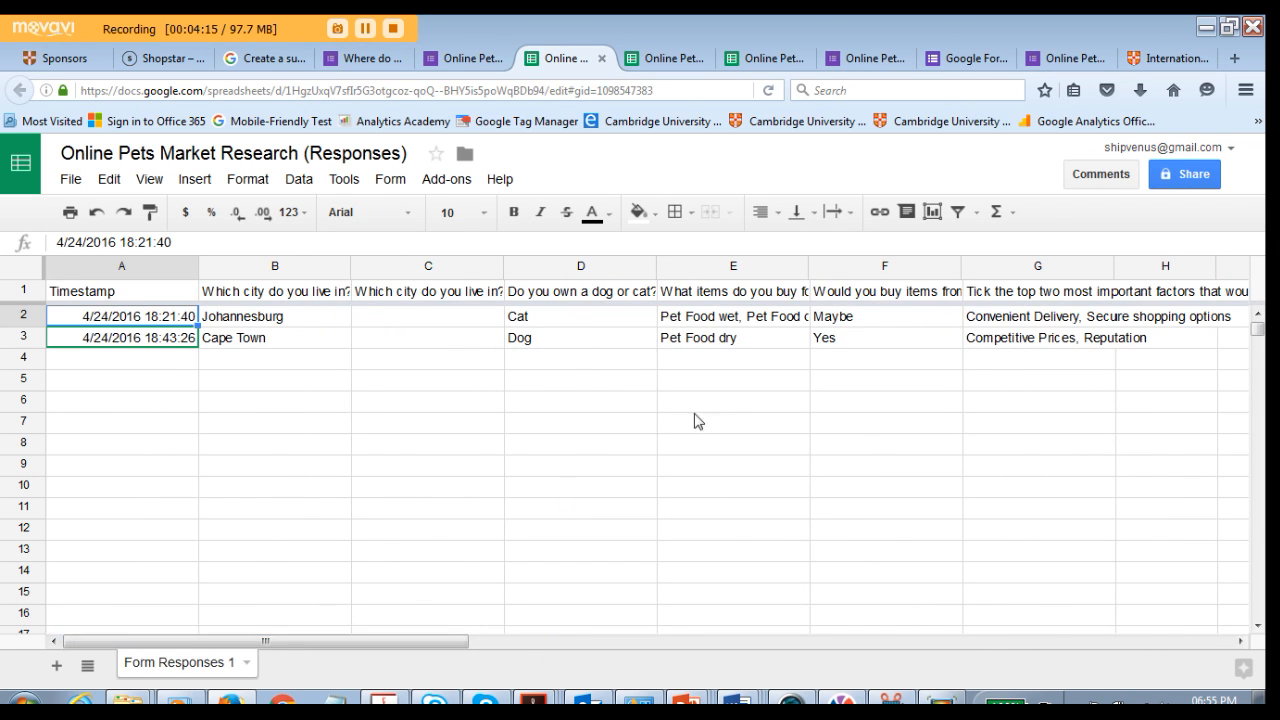
pyautogui.click(172, 400)
pyautogui.click(140, 366)
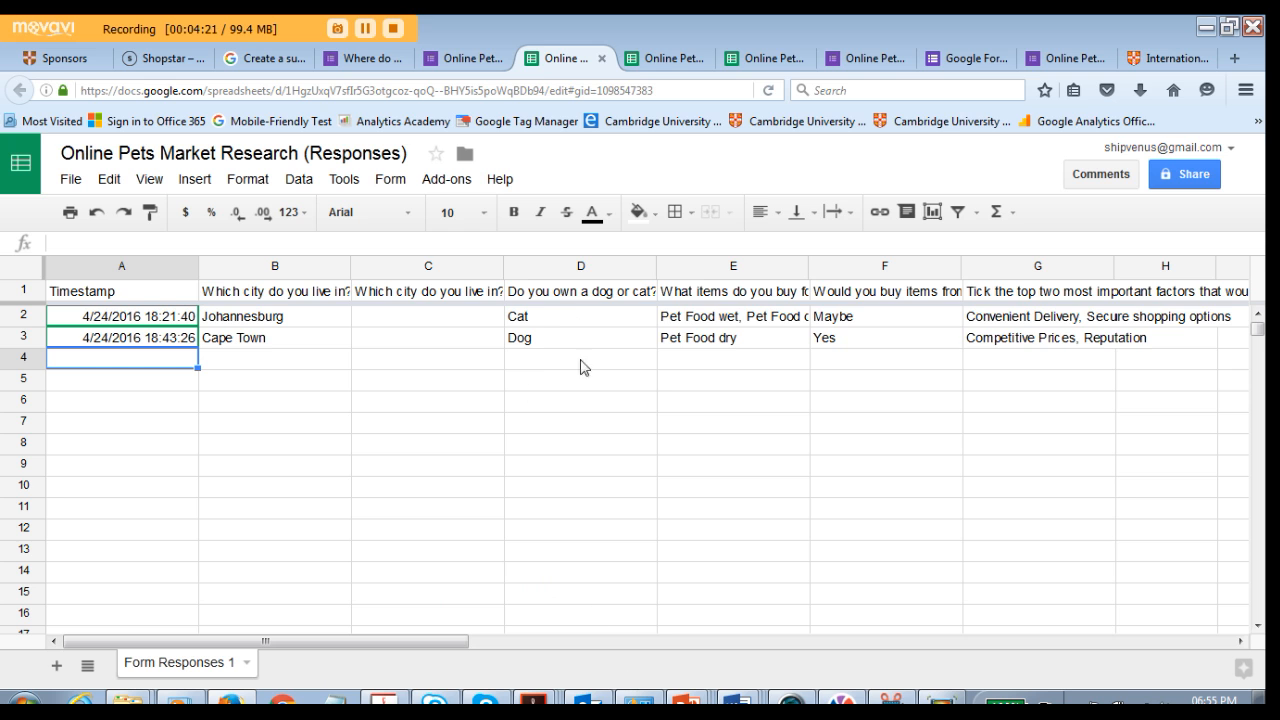
pyautogui.click(793, 702)
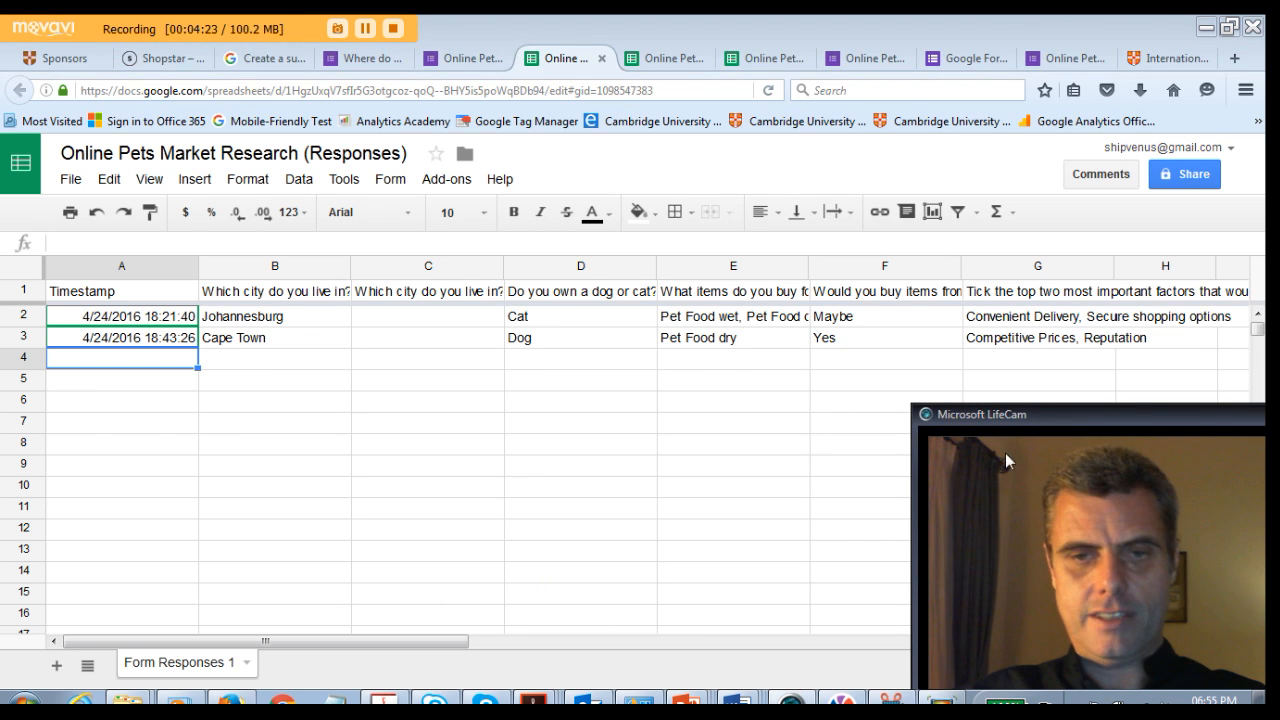